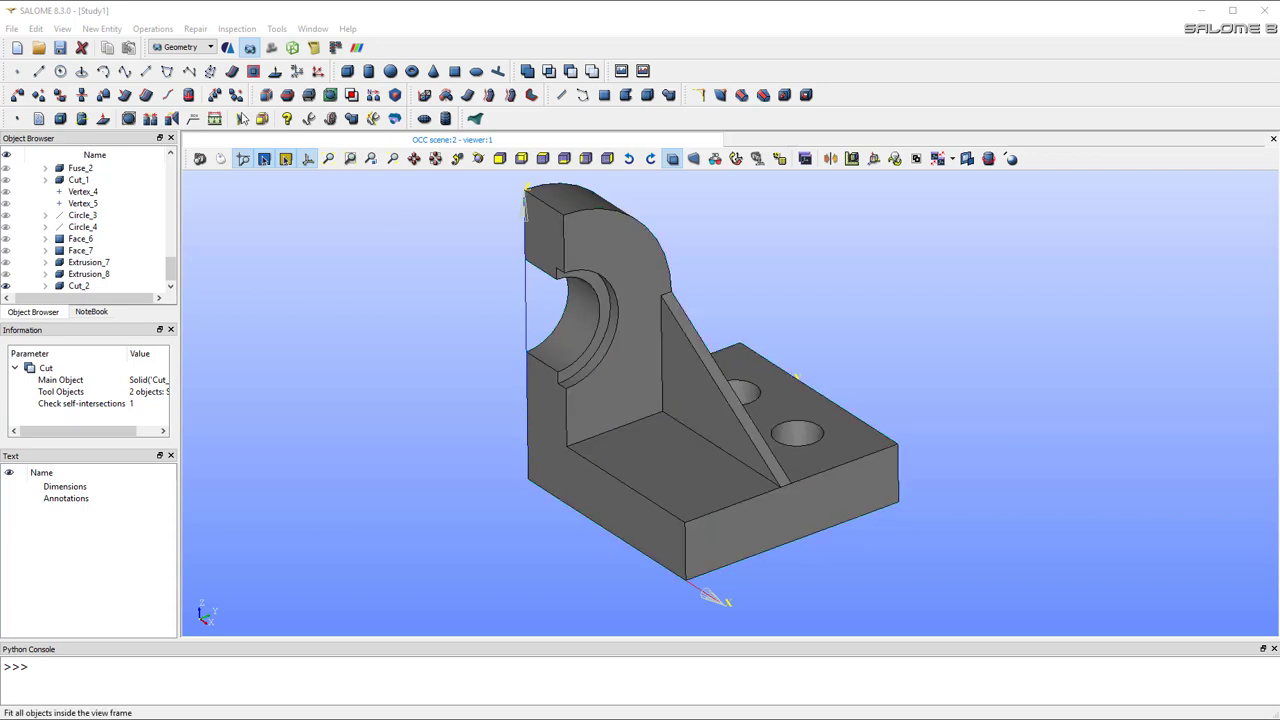
# - Start a new face group with the bracket Cut_2 as its main shape
pyautogui.click(63, 29)
pyautogui.moveTo(100, 30)
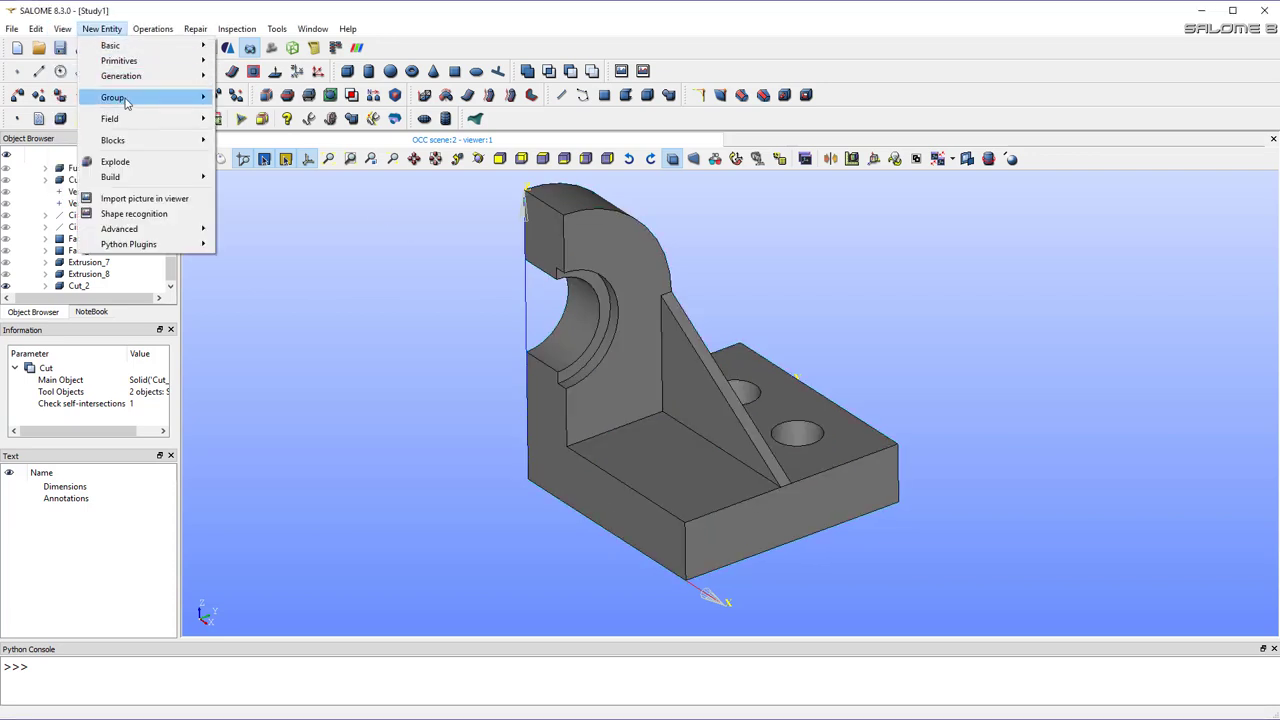
pyautogui.moveTo(126, 103)
pyautogui.click(249, 104)
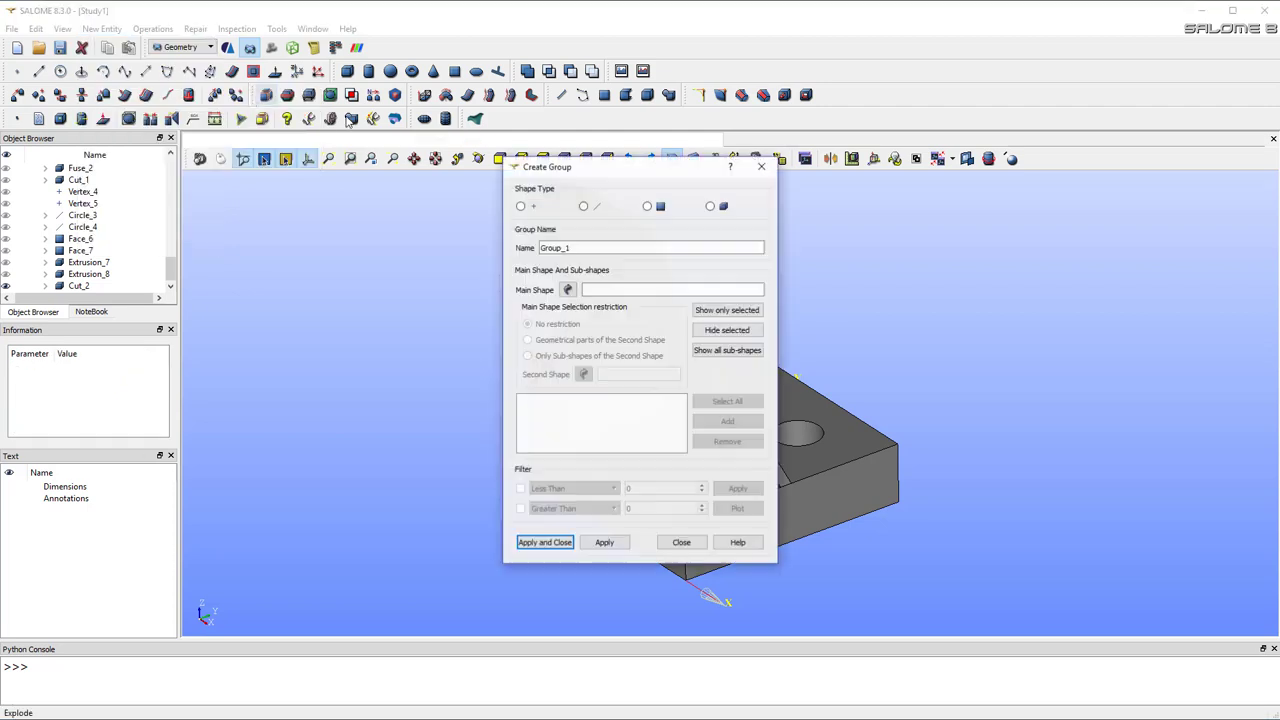
pyautogui.moveTo(632, 174); pyautogui.dragTo(229, 184)
pyautogui.click(243, 214)
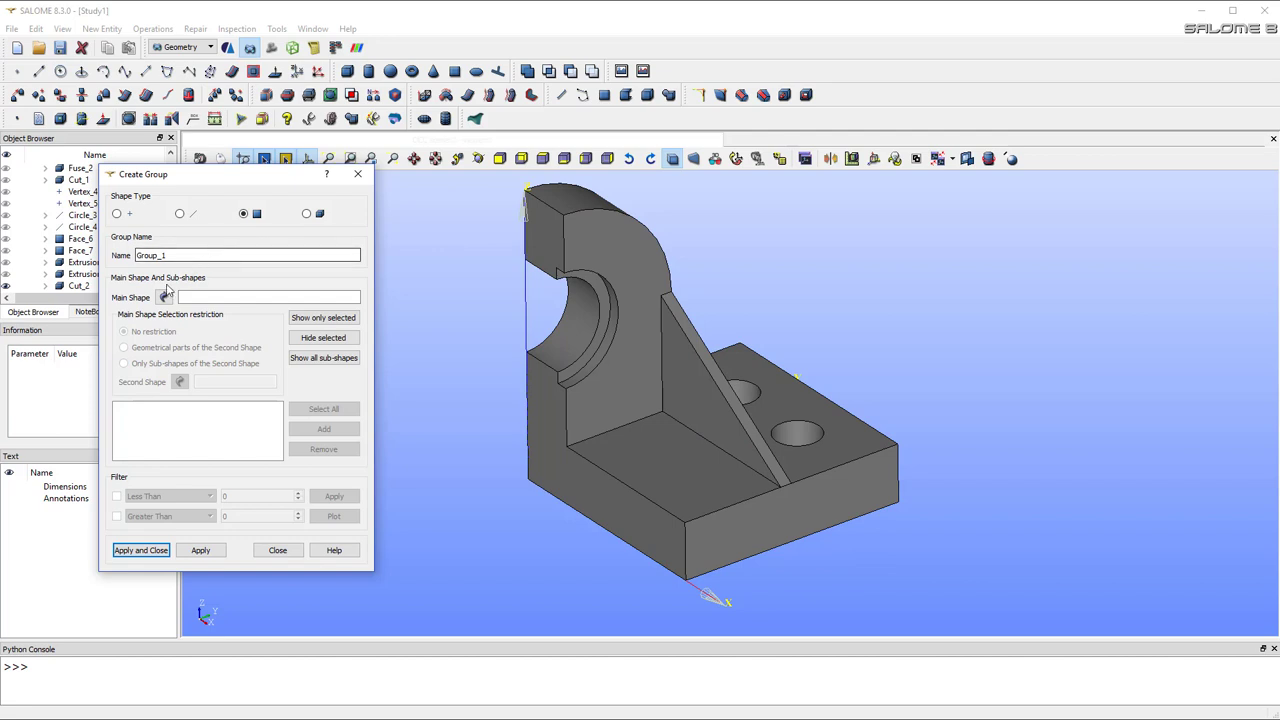
pyautogui.click(165, 297)
pyautogui.click(568, 262)
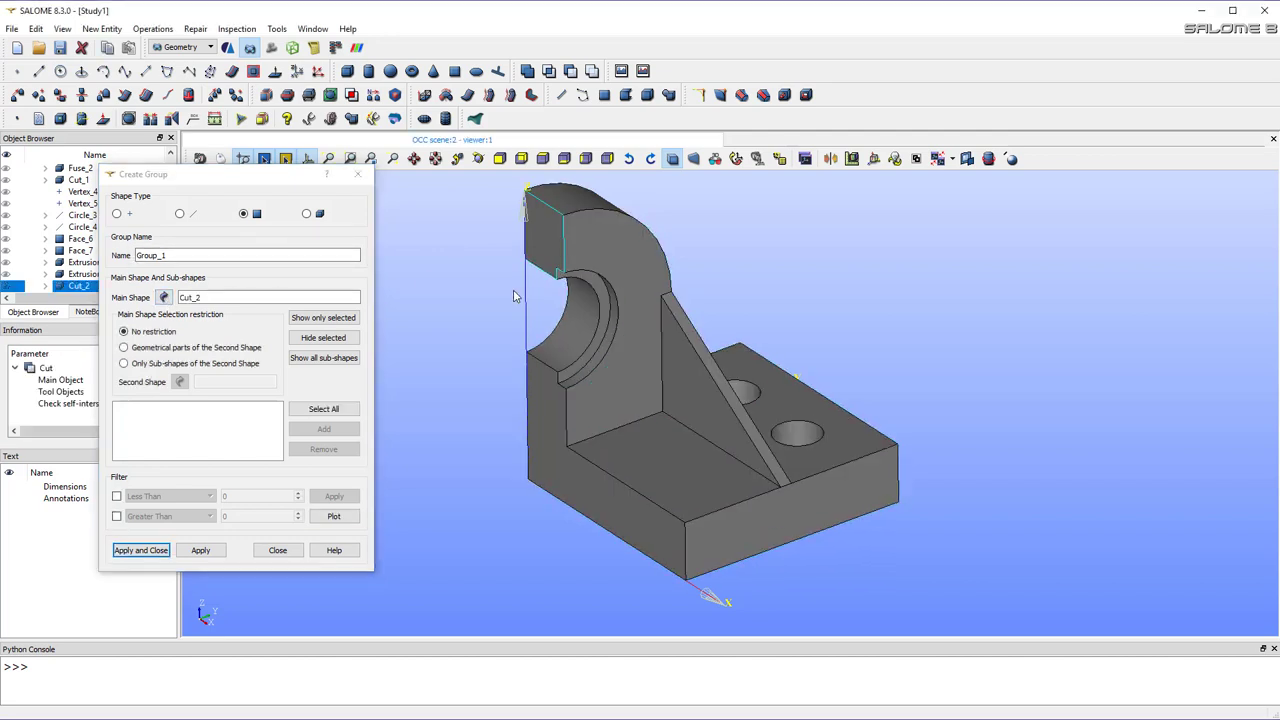
# - Add two flat faces (39 and 76) to the group and name it 'symmetry'
pyautogui.click(557, 250)
pyautogui.click(543, 400)
pyautogui.click(326, 429)
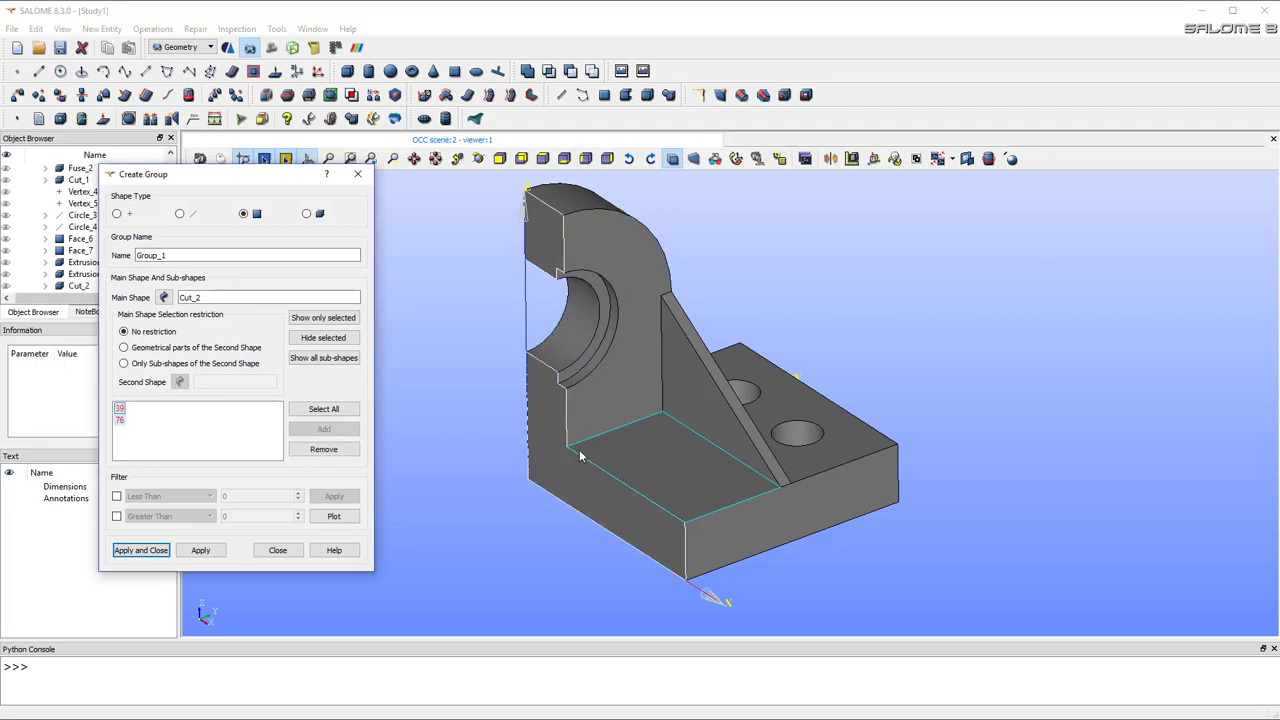
pyautogui.doubleClick(160, 254)
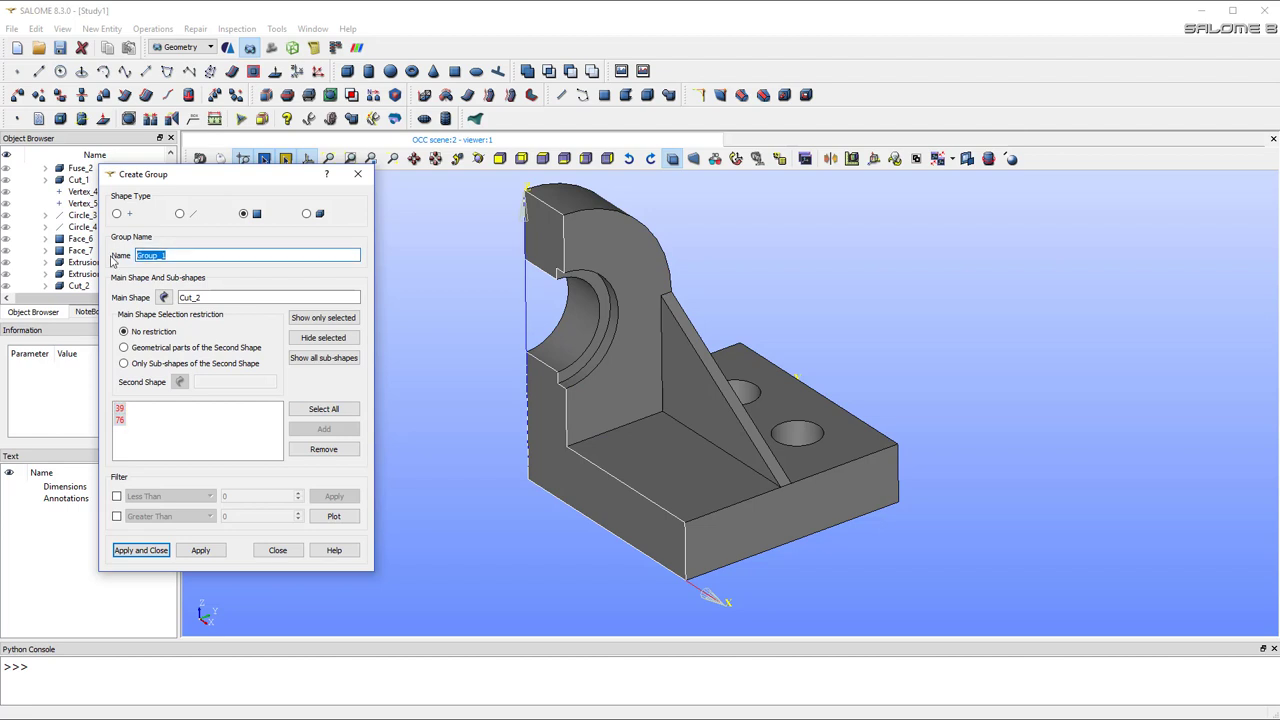
pyautogui.write('symmetry')
# - Create the symmetry group, then add both bolt-hole faces (59 and 64) to a new group
pyautogui.click(200, 550)
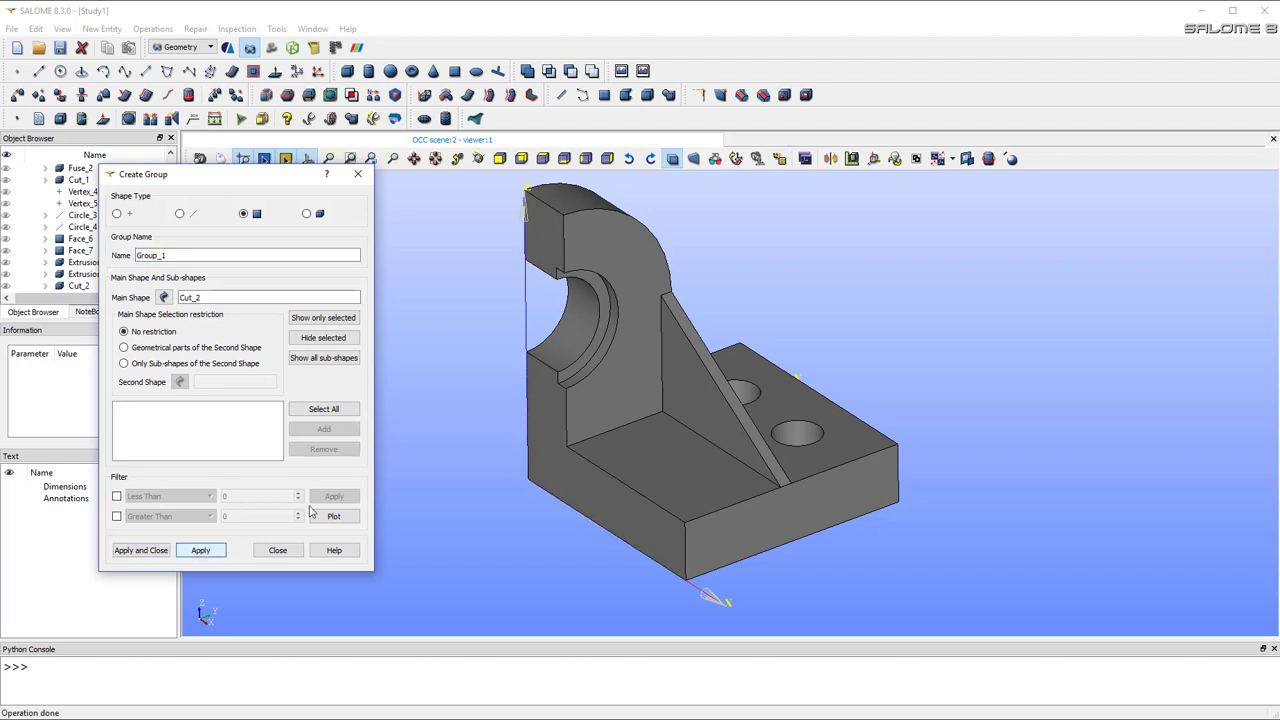
pyautogui.keyDown('ctrl'); pyautogui.moveTo(835, 468); pyautogui.dragTo(785, 480, button='right'); pyautogui.keyUp('ctrl')
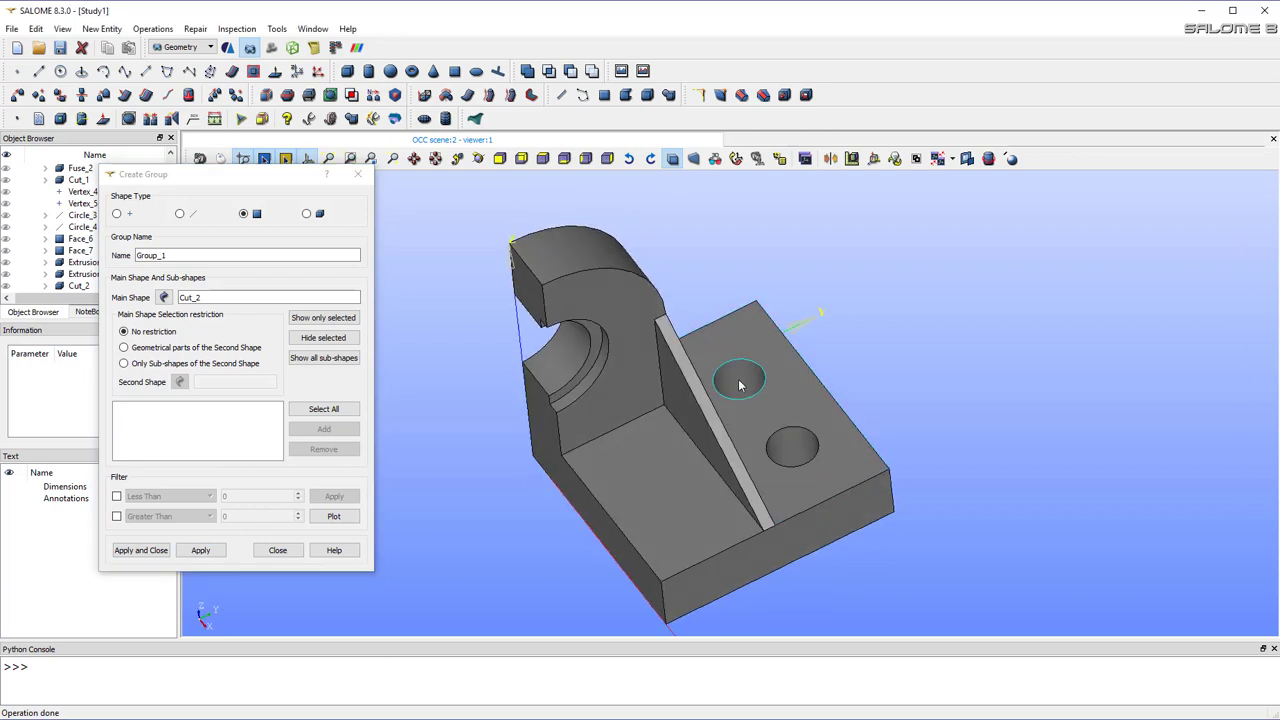
pyautogui.click(738, 380)
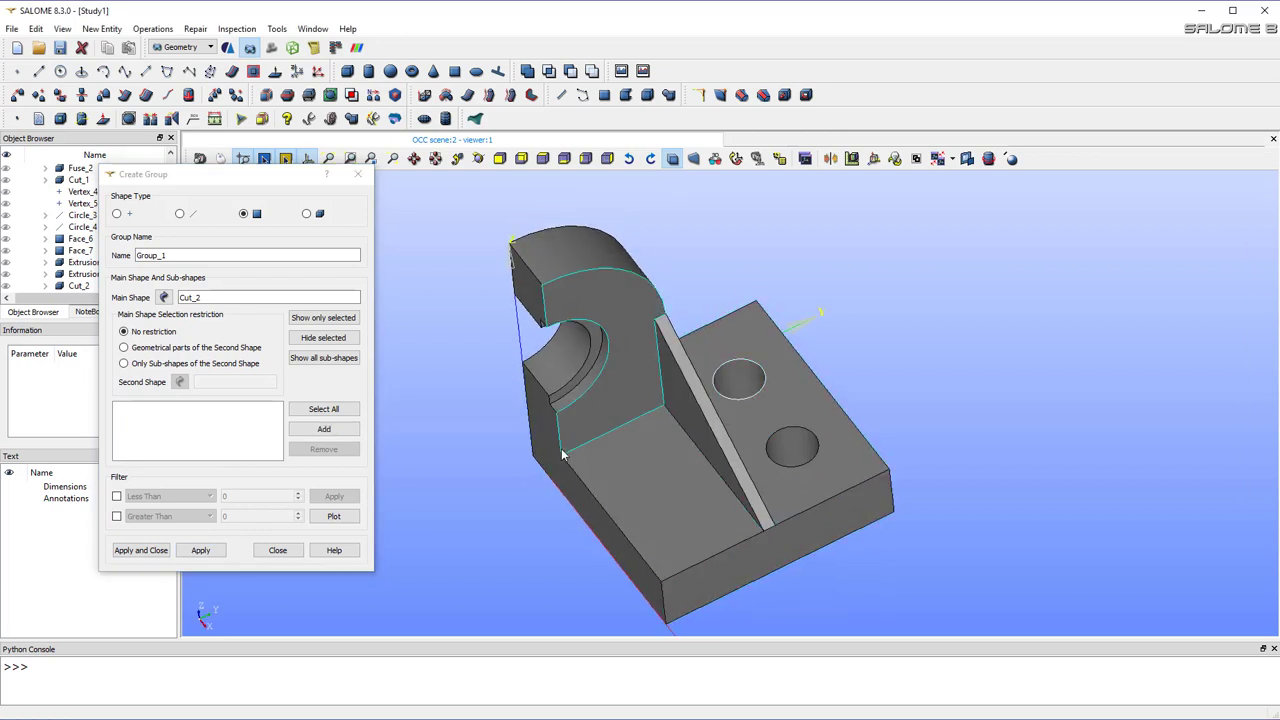
pyautogui.click(324, 429)
pyautogui.click(808, 452)
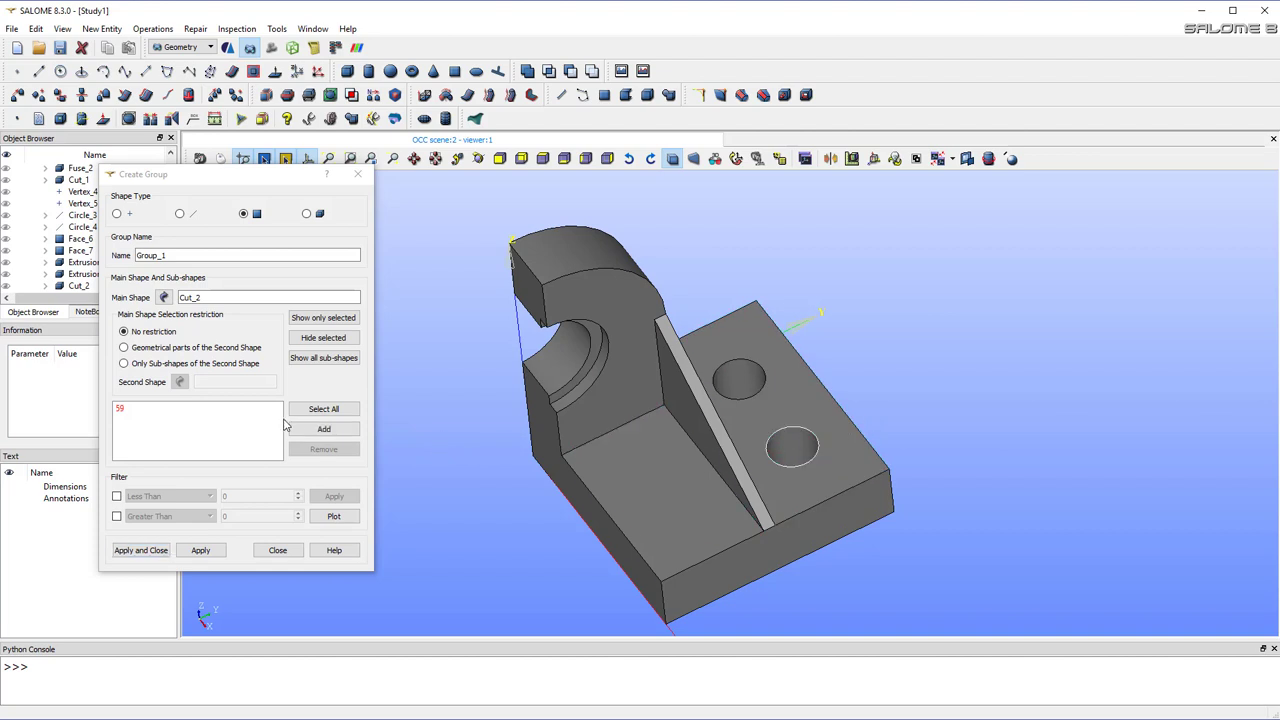
pyautogui.click(324, 429)
# - Rename the bolt-hole group, typing 'fixed' and then selecting it for replacement
pyautogui.keyDown('ctrl'); pyautogui.moveTo(760, 480); pyautogui.dragTo(597, 392, button='right'); pyautogui.keyUp('ctrl')
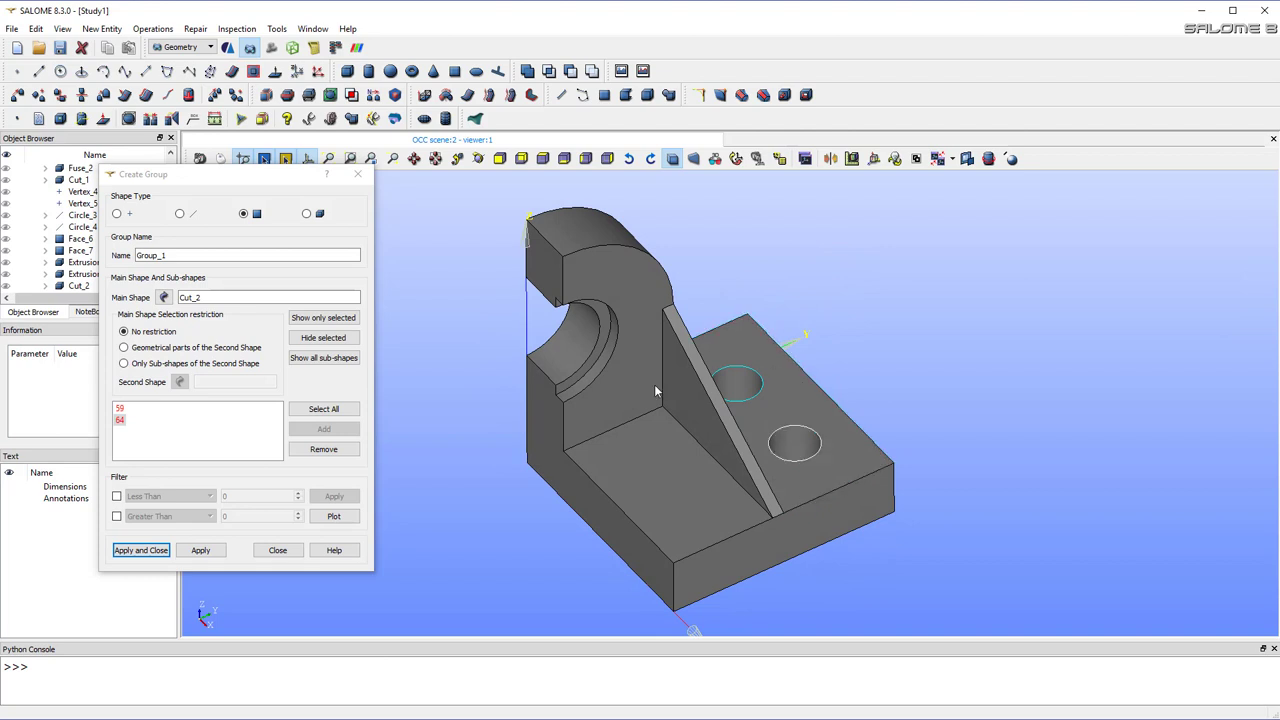
pyautogui.click(188, 255)
pyautogui.moveTo(188, 255); pyautogui.dragTo(86, 258)
pyautogui.write('f')
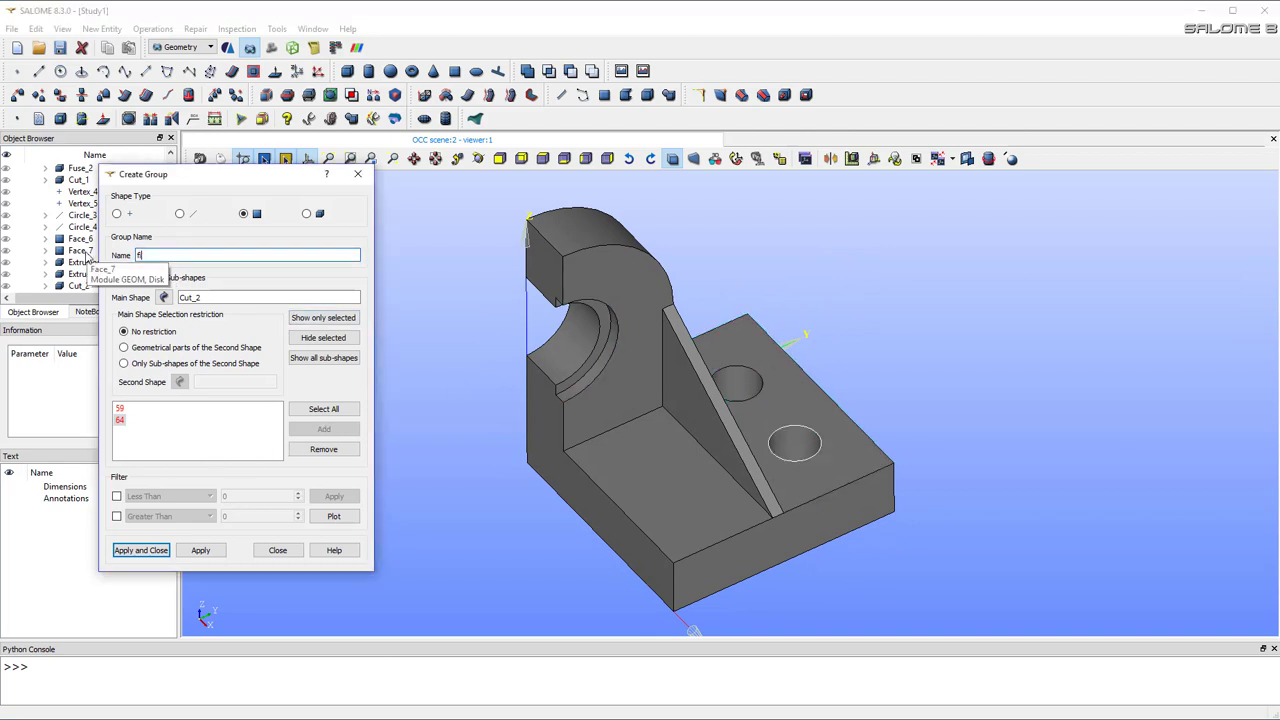
pyautogui.write('ixed')
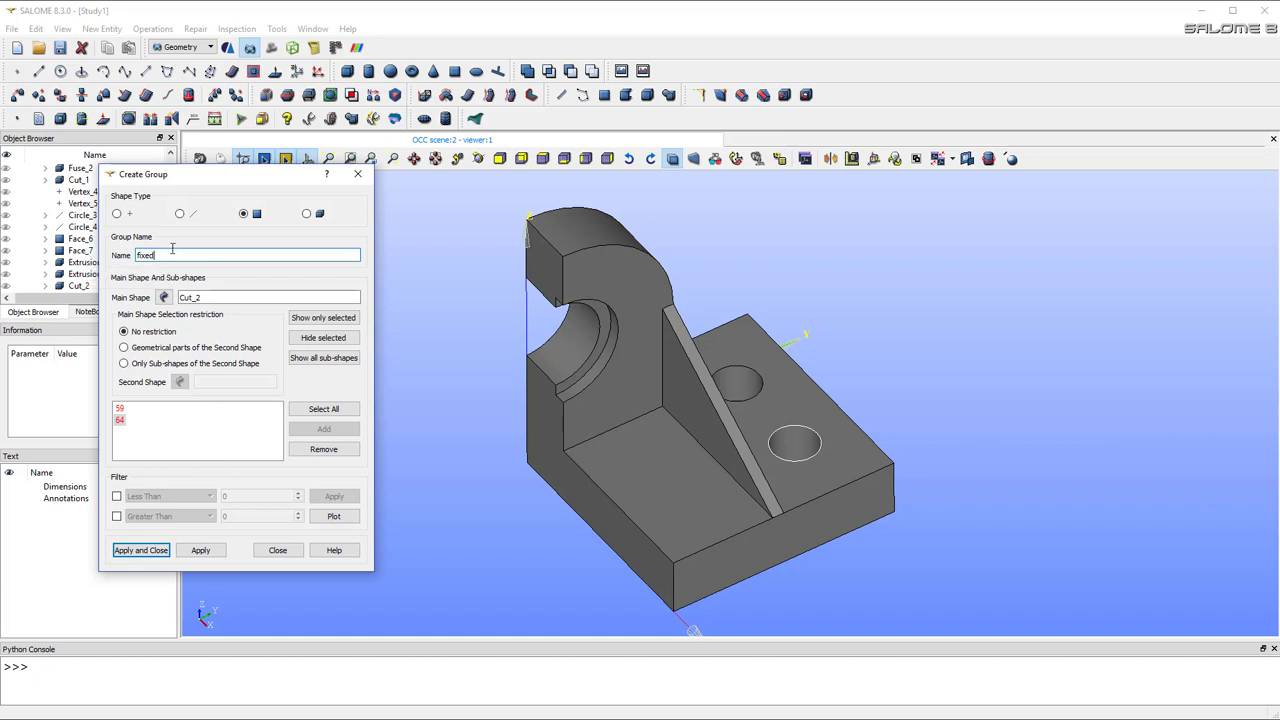
pyautogui.moveTo(190, 255); pyautogui.dragTo(86, 257)
# - Create the pinned group, then build and create a loadsurf group from the cutout's arc face
pyautogui.click(200, 550)
pyautogui.scroll(5, 567, 331)
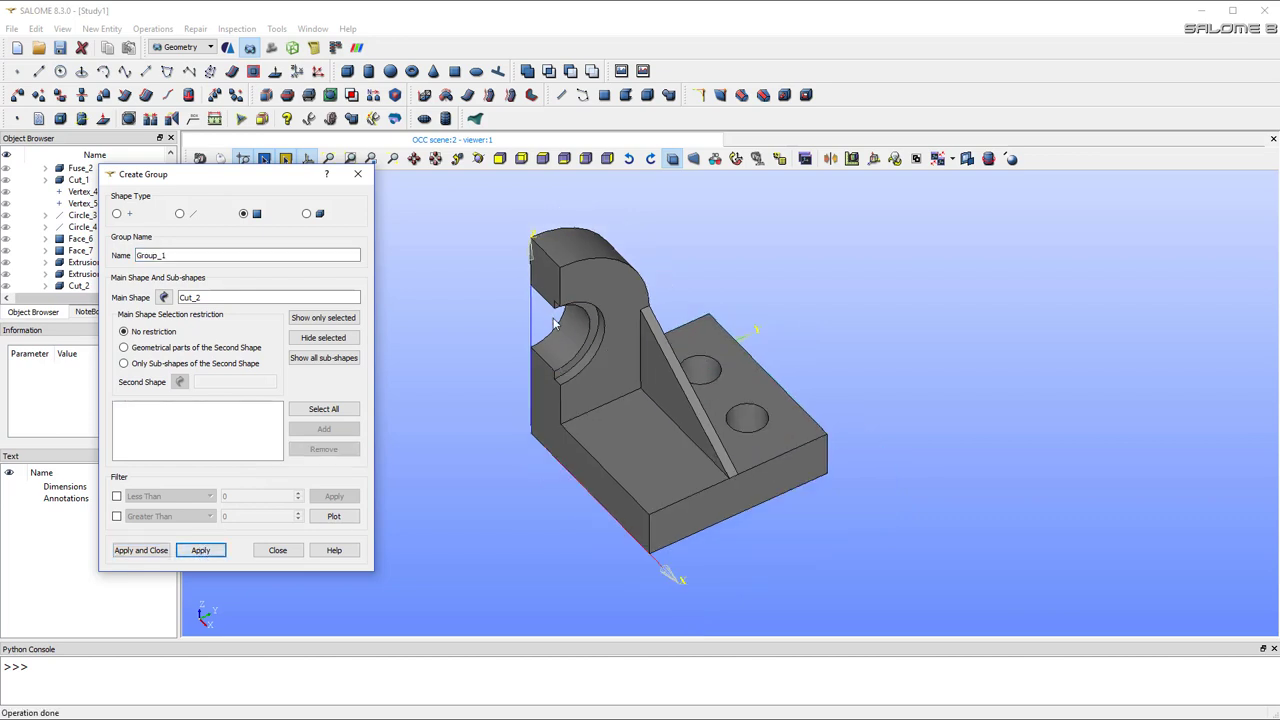
pyautogui.click(586, 410)
pyautogui.click(323, 428)
pyautogui.click(181, 252)
pyautogui.doubleClick(197, 255)
pyautogui.press('BackSpace')
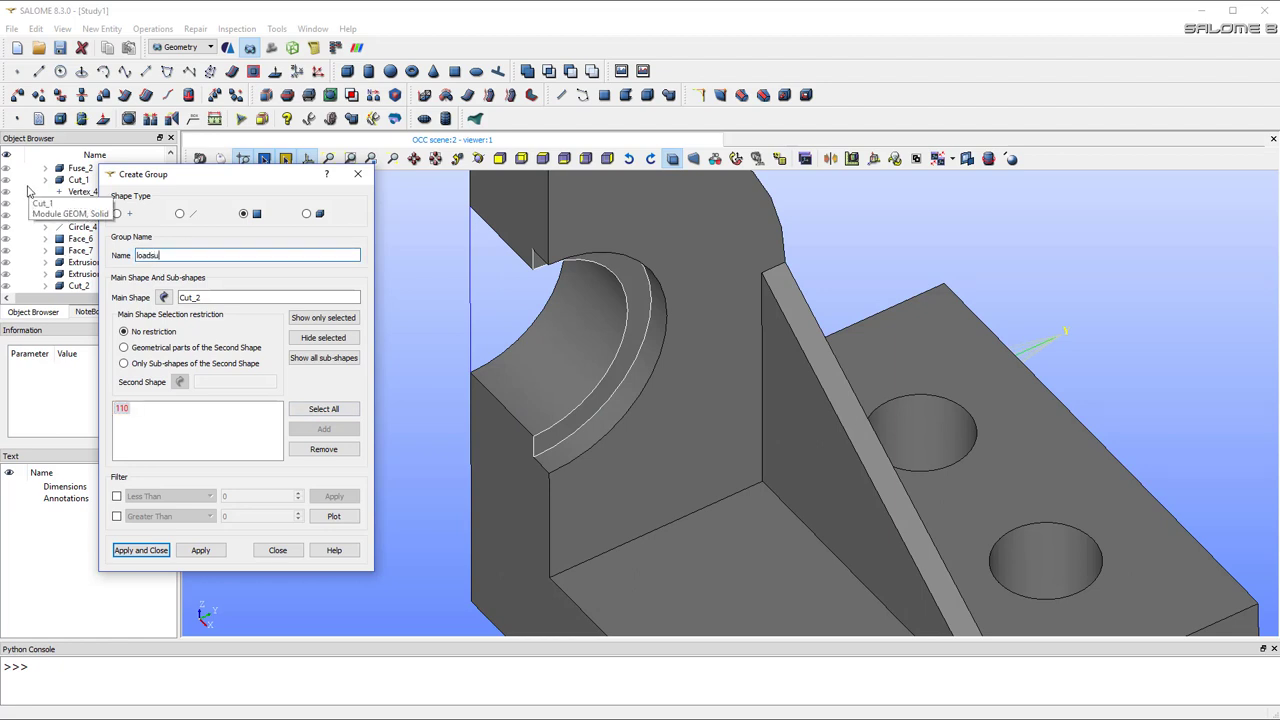
pyautogui.click(200, 550)
# - Create a solid group holding the whole bracket, typed as 'cyl', and finish grouping
pyautogui.scroll(-5, 477, 460)
pyautogui.scroll(3, 477, 453)
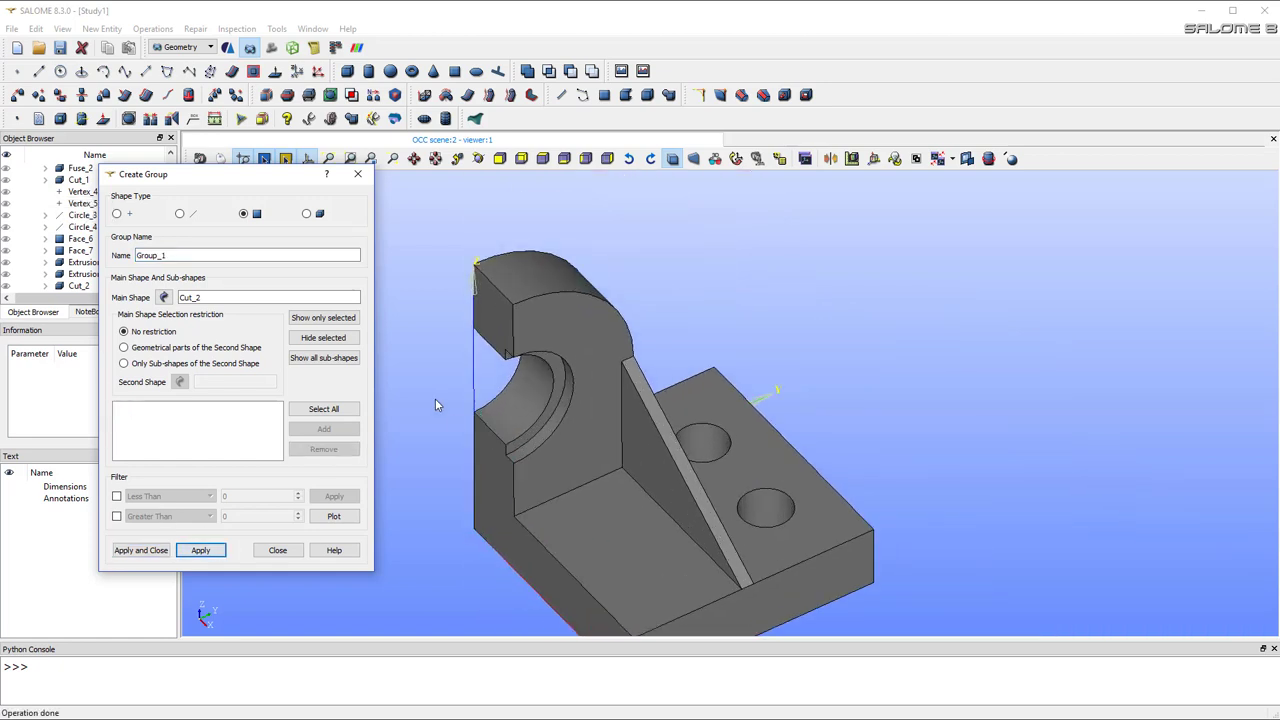
pyautogui.click(306, 213)
pyautogui.click(570, 461)
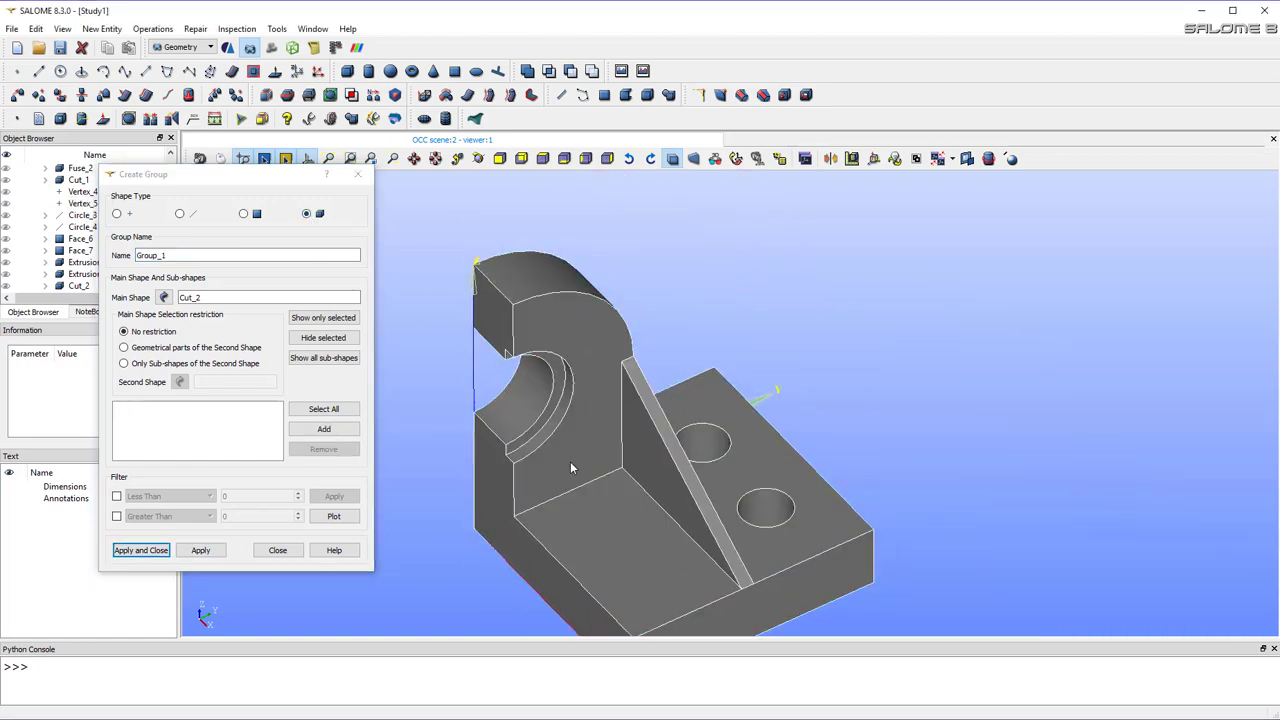
pyautogui.click(290, 428)
pyautogui.moveTo(200, 255); pyautogui.dragTo(68, 250)
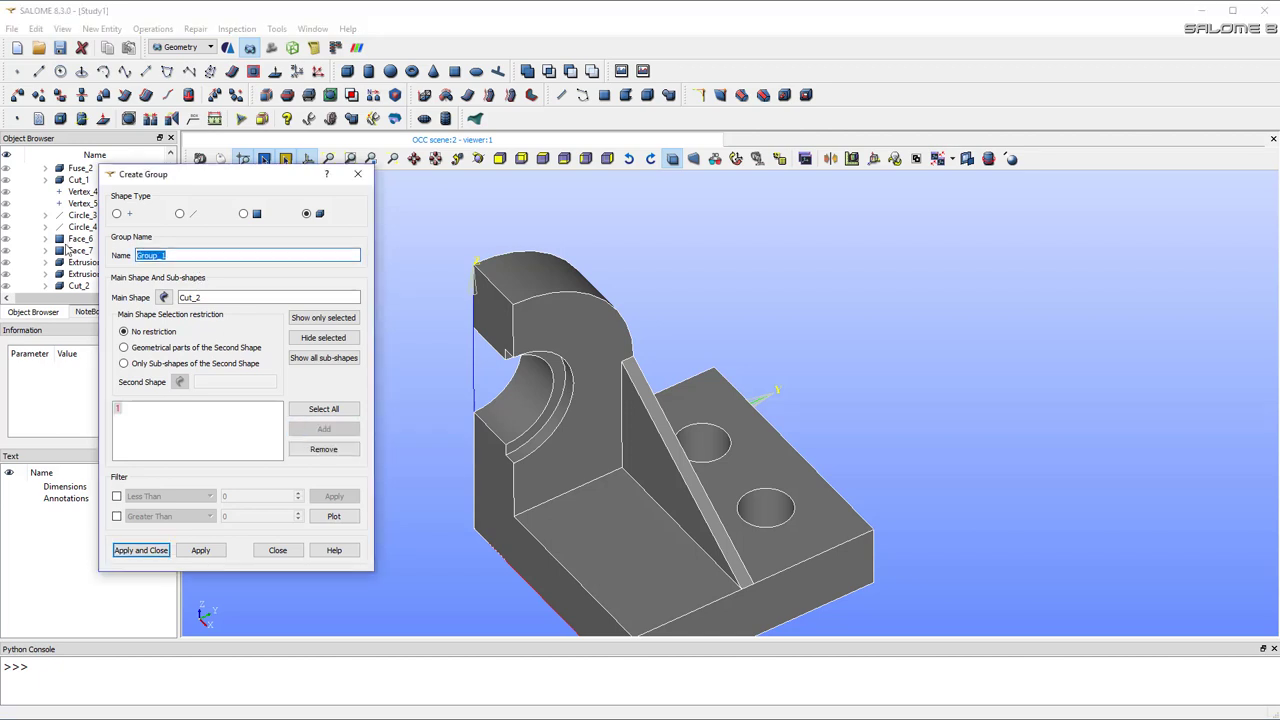
pyautogui.write('cyl')
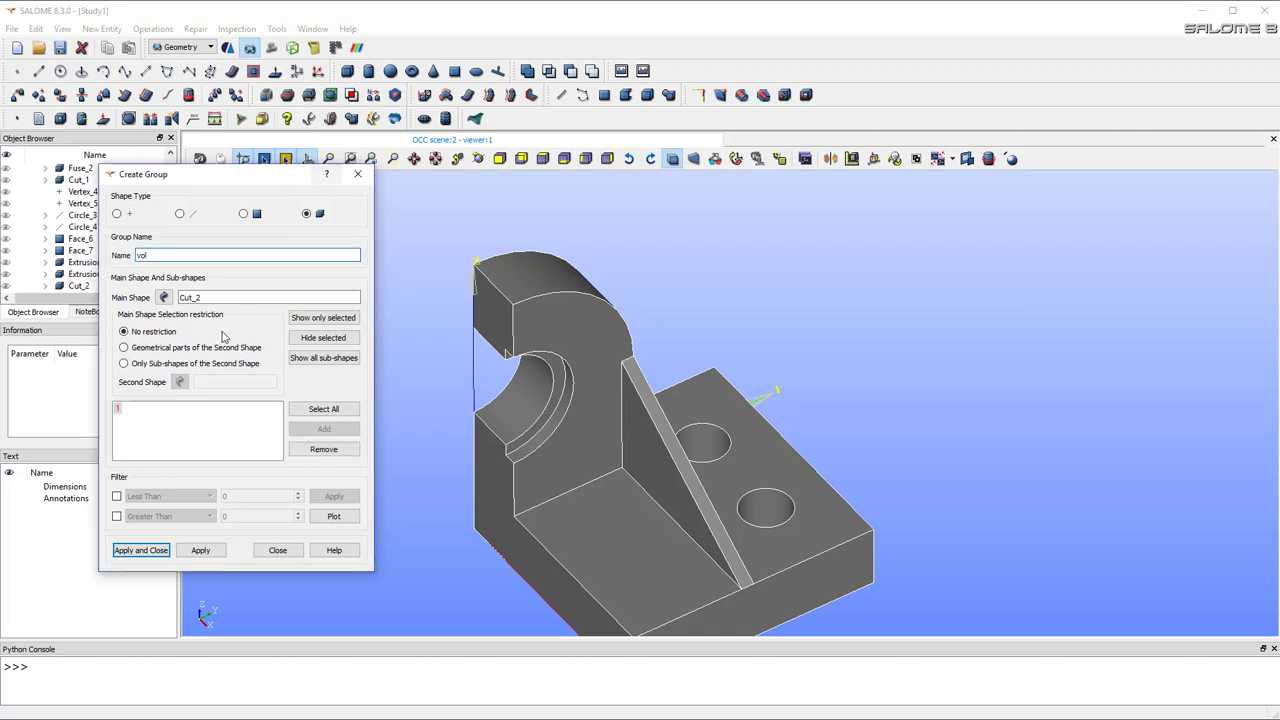
pyautogui.click(145, 551)
pyautogui.scroll(2, 700, 487)
pyautogui.scroll(-5, 714, 526)
pyautogui.scroll(6, 674, 531)
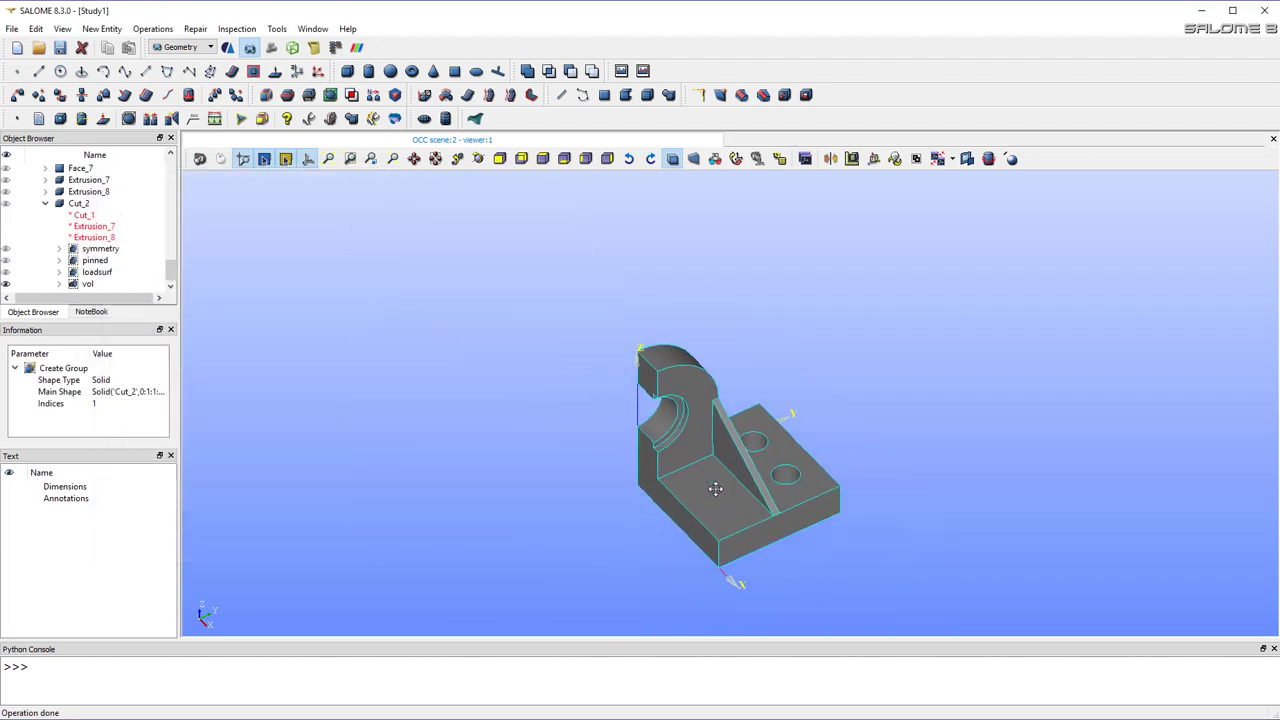
pyautogui.scroll(-1, 715, 496)
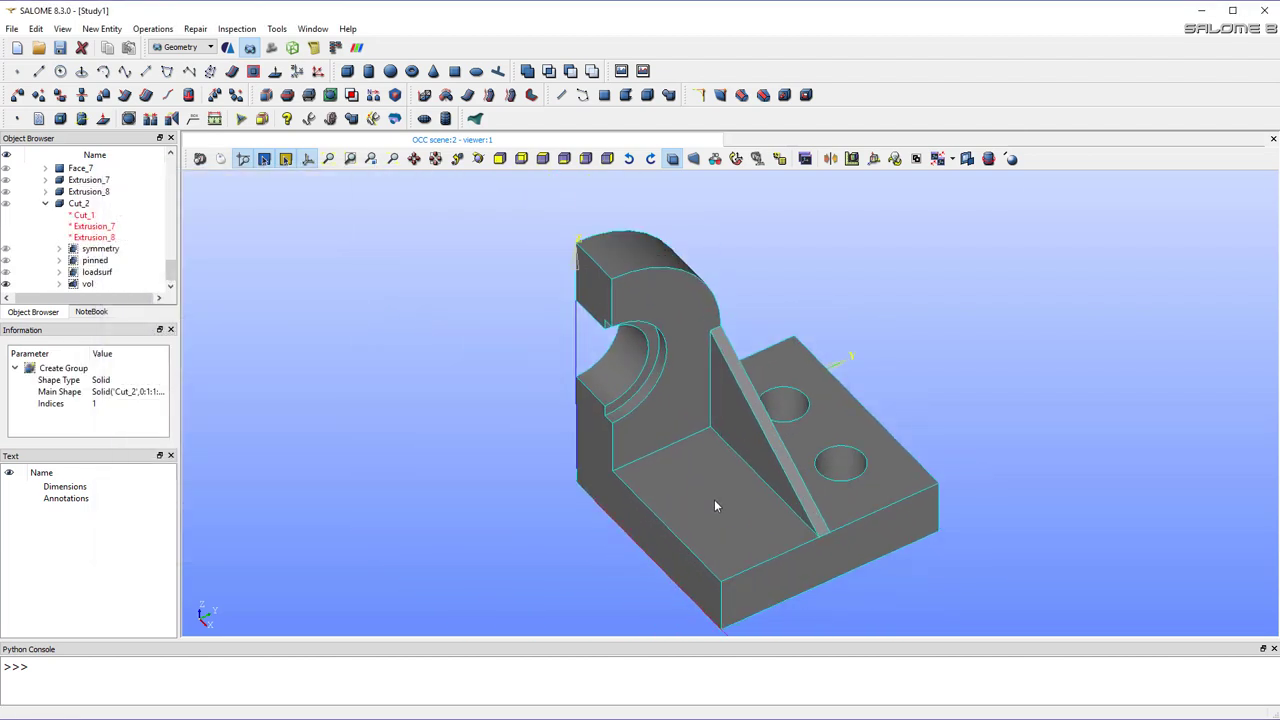
# - Switch to the Mesh module and select Cut_2 in the study tree
pyautogui.click(272, 50)
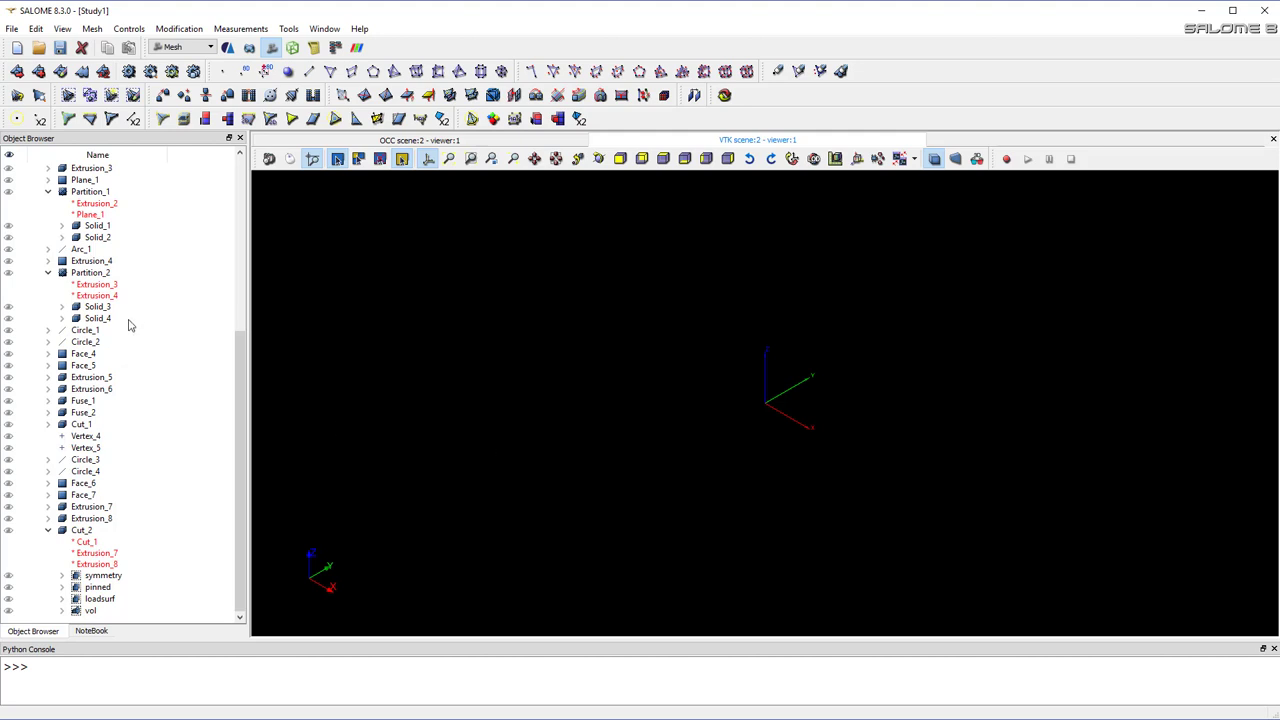
pyautogui.click(48, 192)
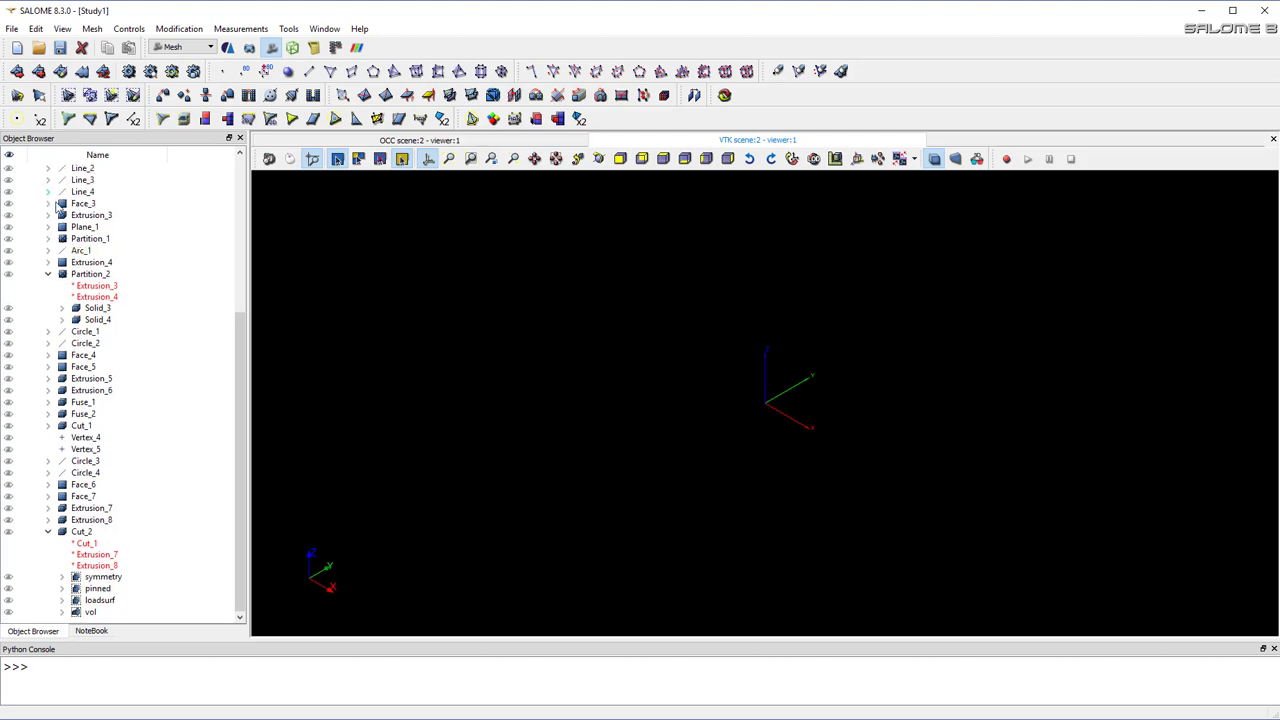
pyautogui.scroll(7, 60, 228)
pyautogui.click(48, 274)
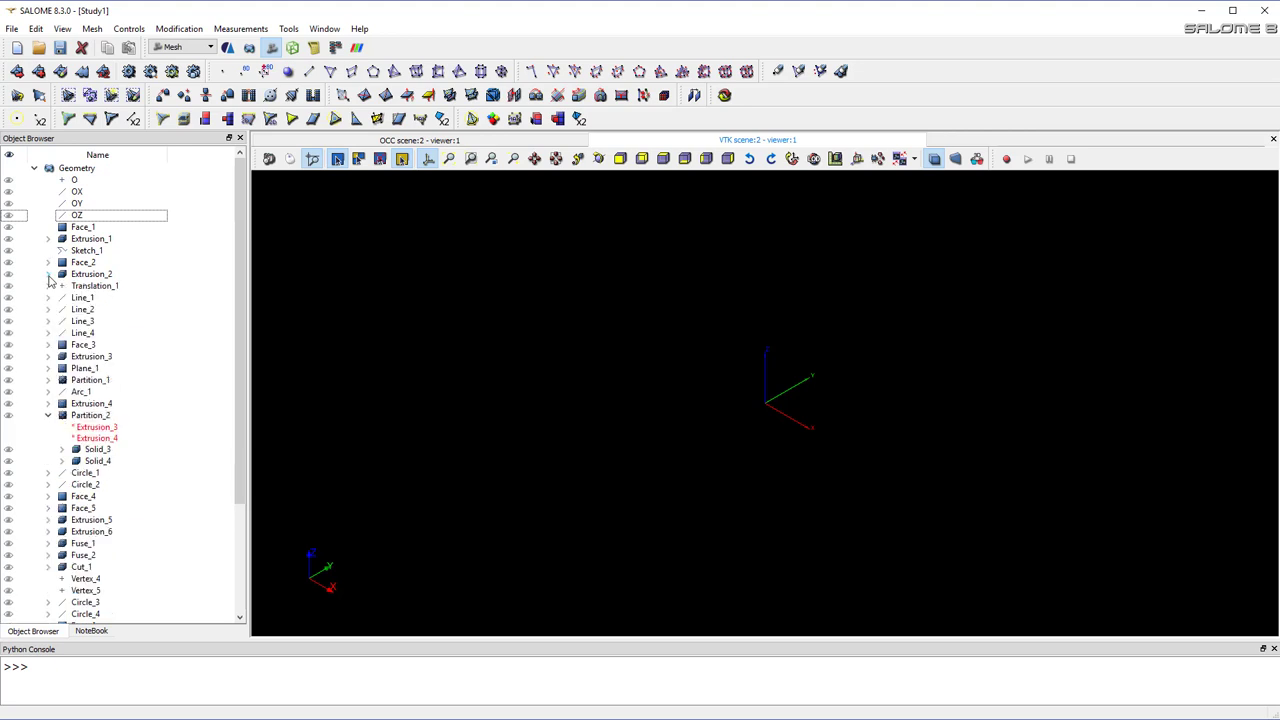
pyautogui.click(35, 169)
pyautogui.click(35, 169)
pyautogui.scroll(-5, 85, 360)
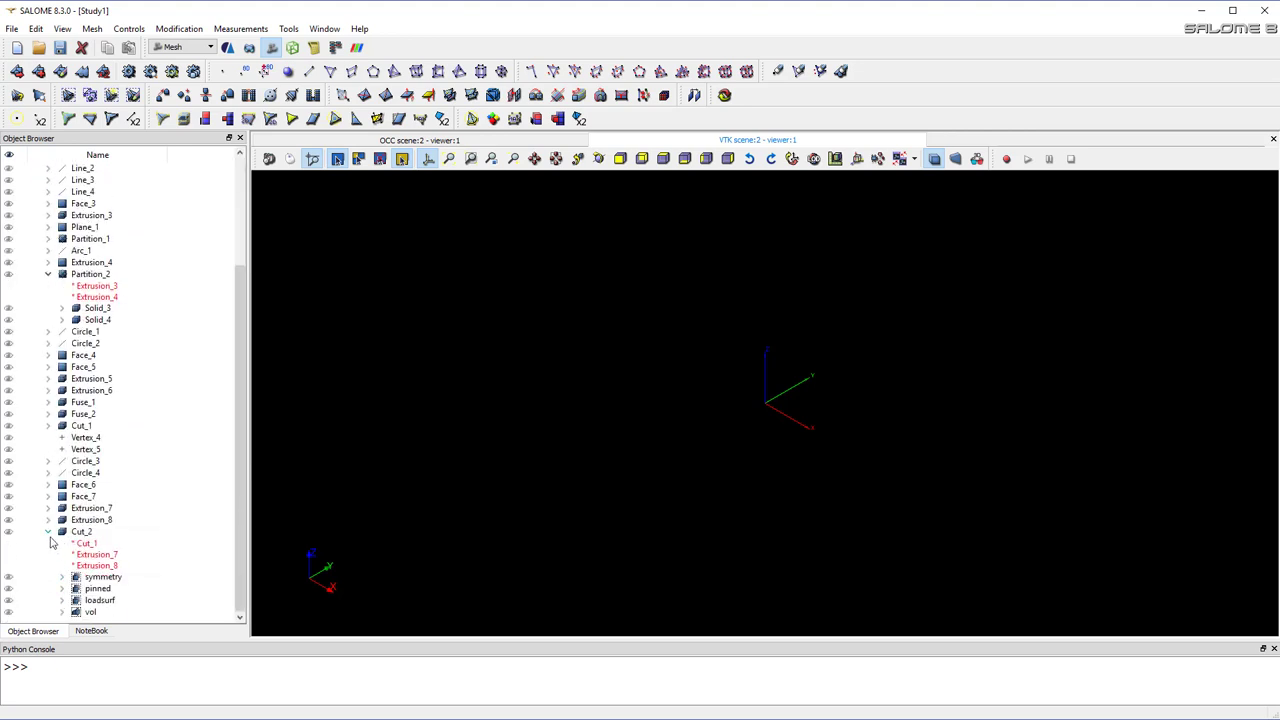
pyautogui.click(90, 533)
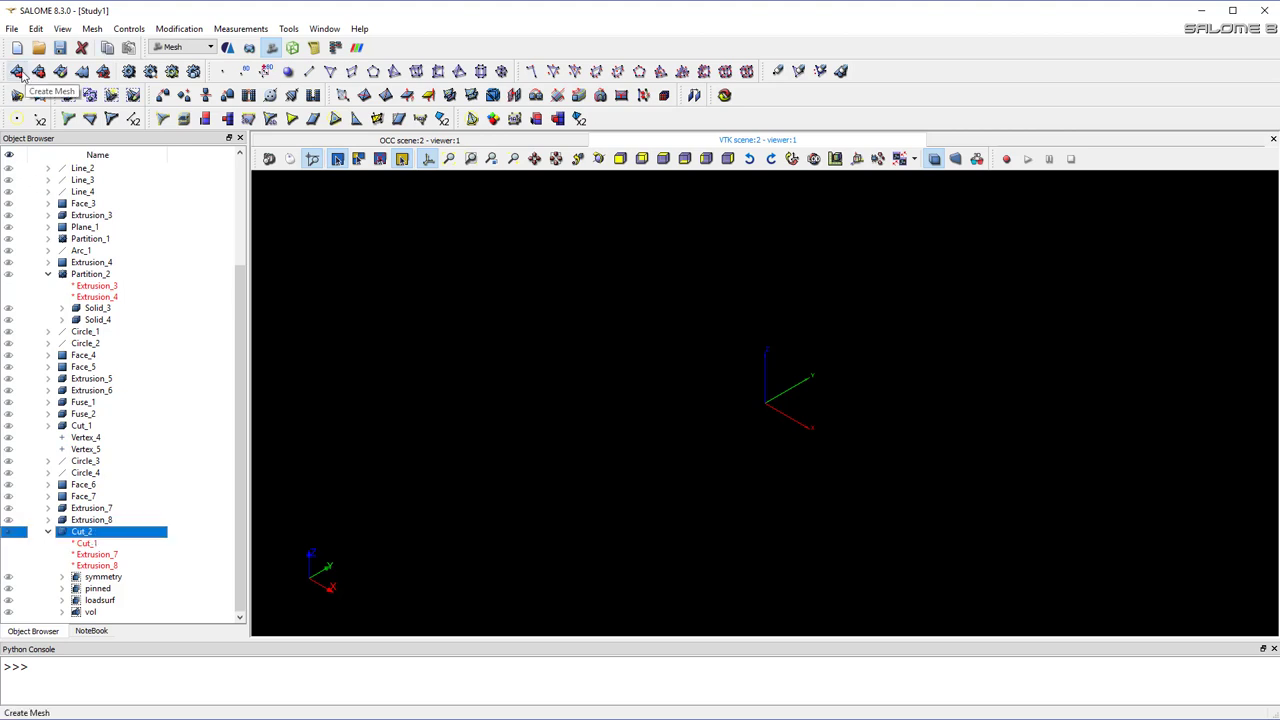
# - Start a new mesh on Cut_2 using NETGEN 1D-2D-3D as the 3D algorithm
pyautogui.click(17, 71)
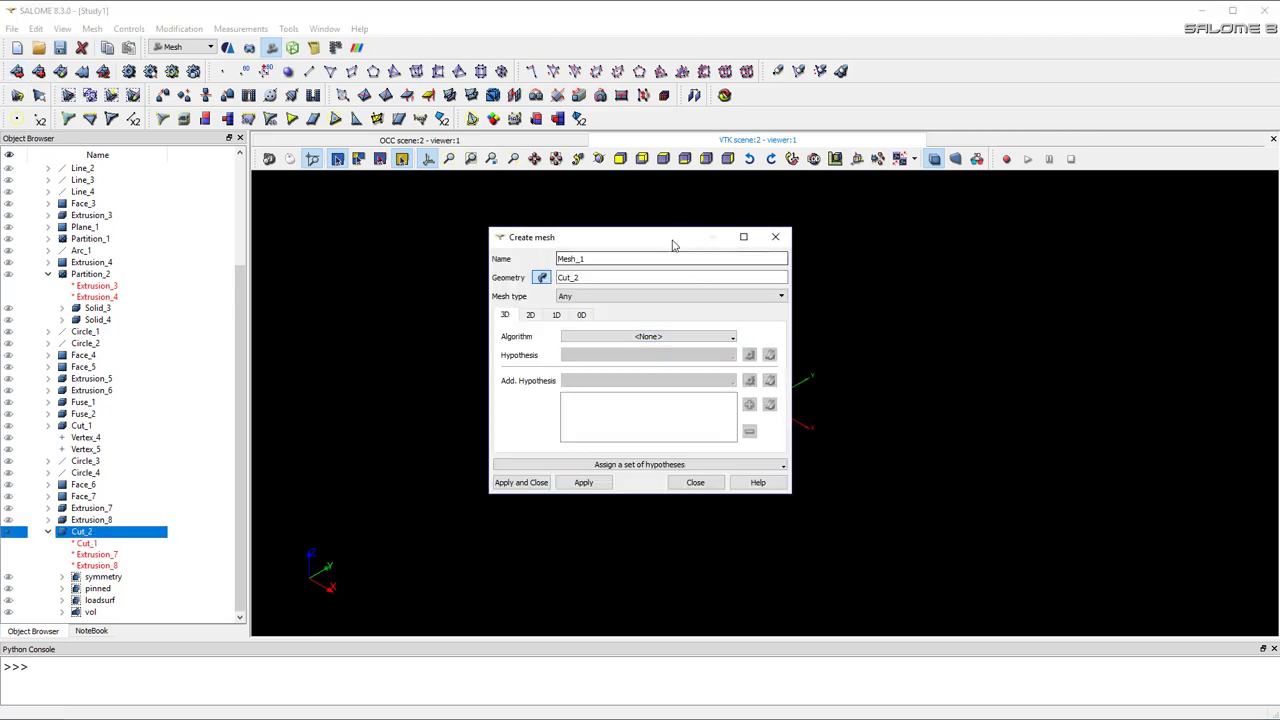
pyautogui.moveTo(657, 245); pyautogui.dragTo(533, 241)
pyautogui.click(551, 332)
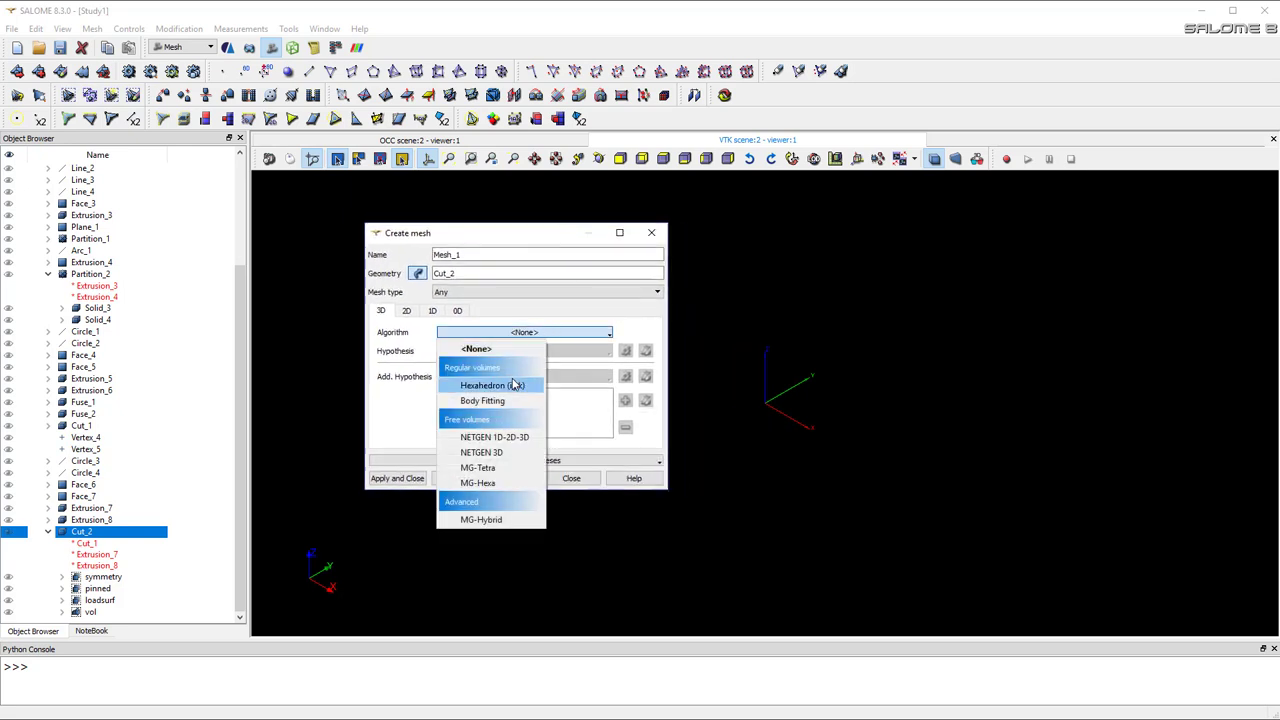
pyautogui.click(503, 440)
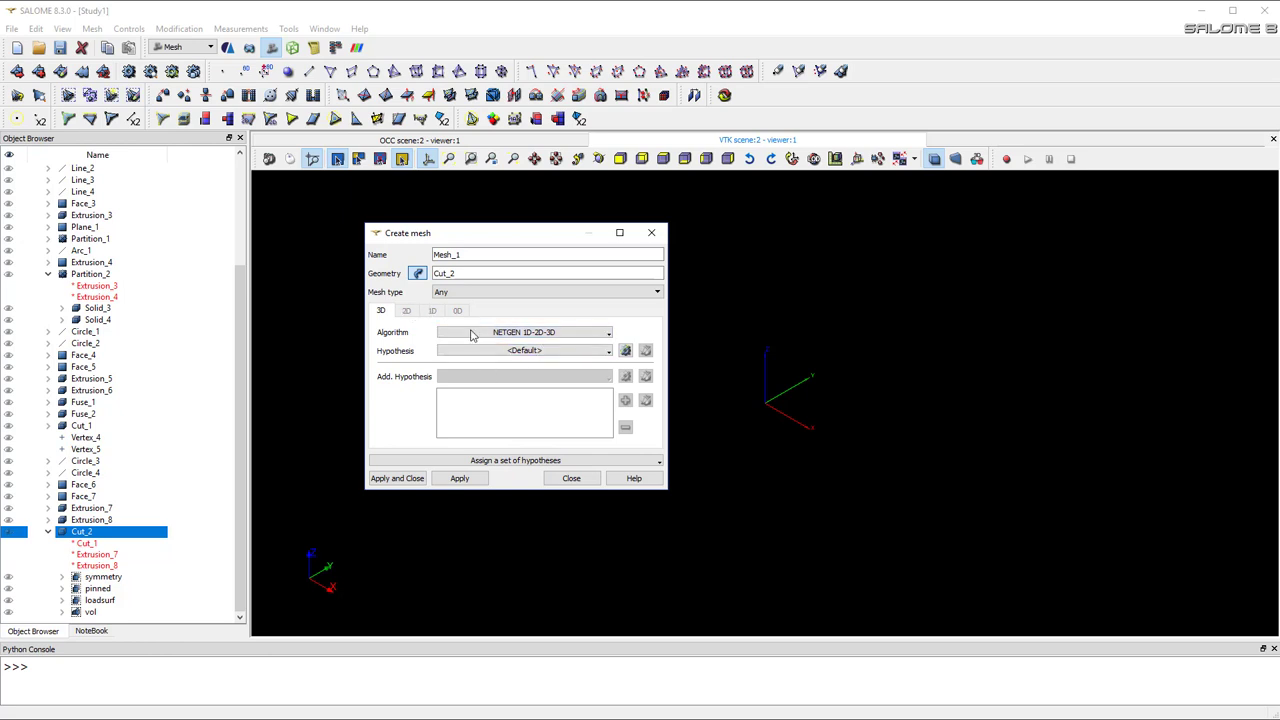
# - Add a NETGEN 3D Parameters hypothesis, trying Fine before settling on Moderate fineness
pyautogui.click(508, 350)
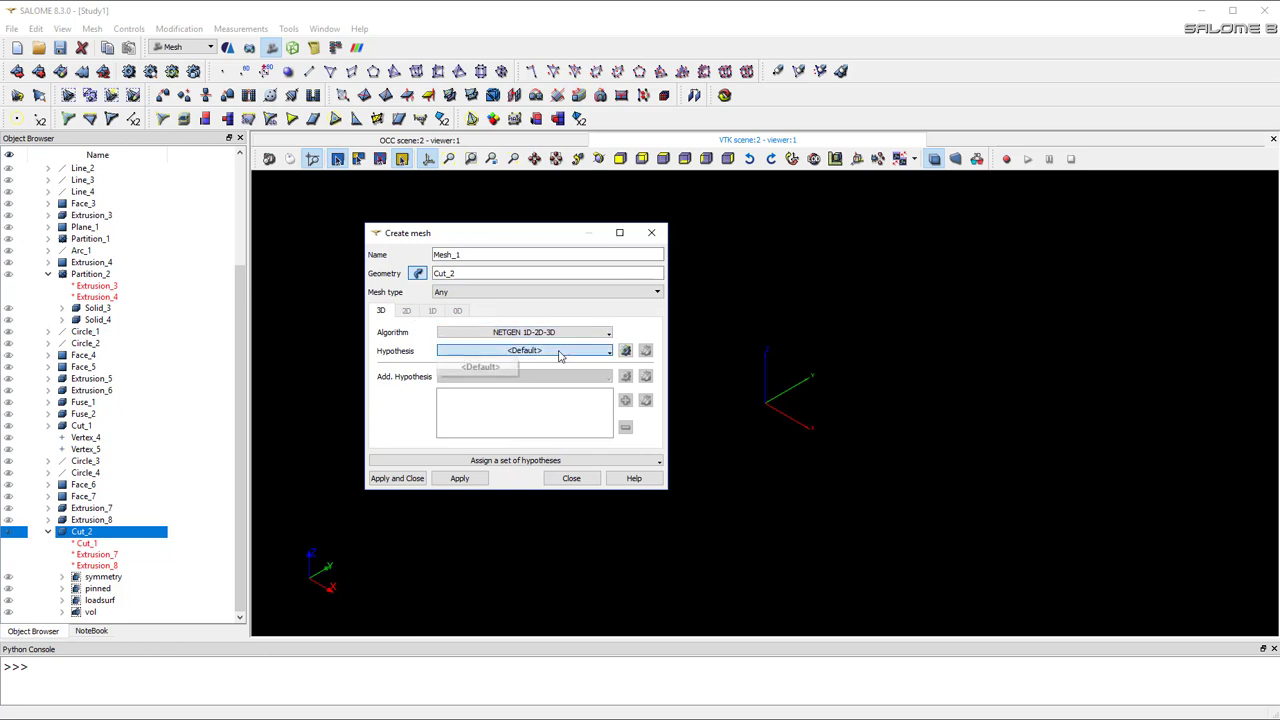
pyautogui.click(625, 351)
pyautogui.click(650, 358)
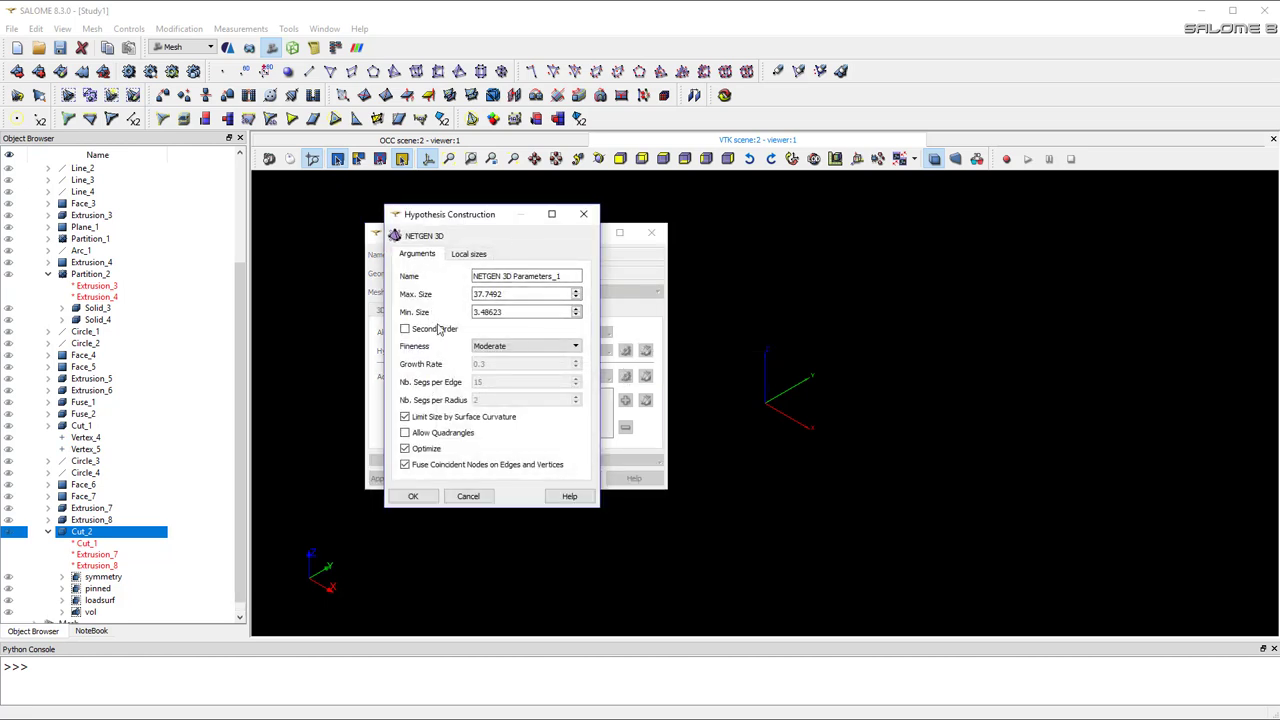
pyautogui.click(520, 346)
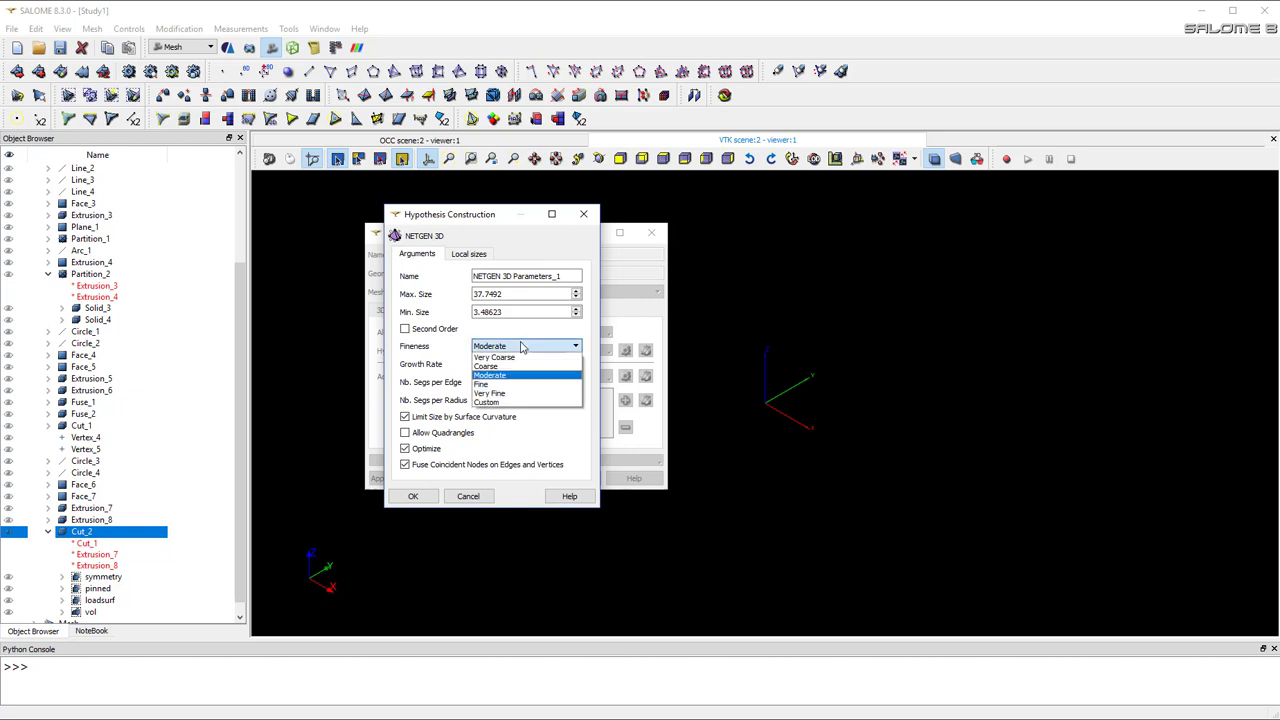
pyautogui.click(520, 378)
pyautogui.click(518, 346)
pyautogui.click(518, 385)
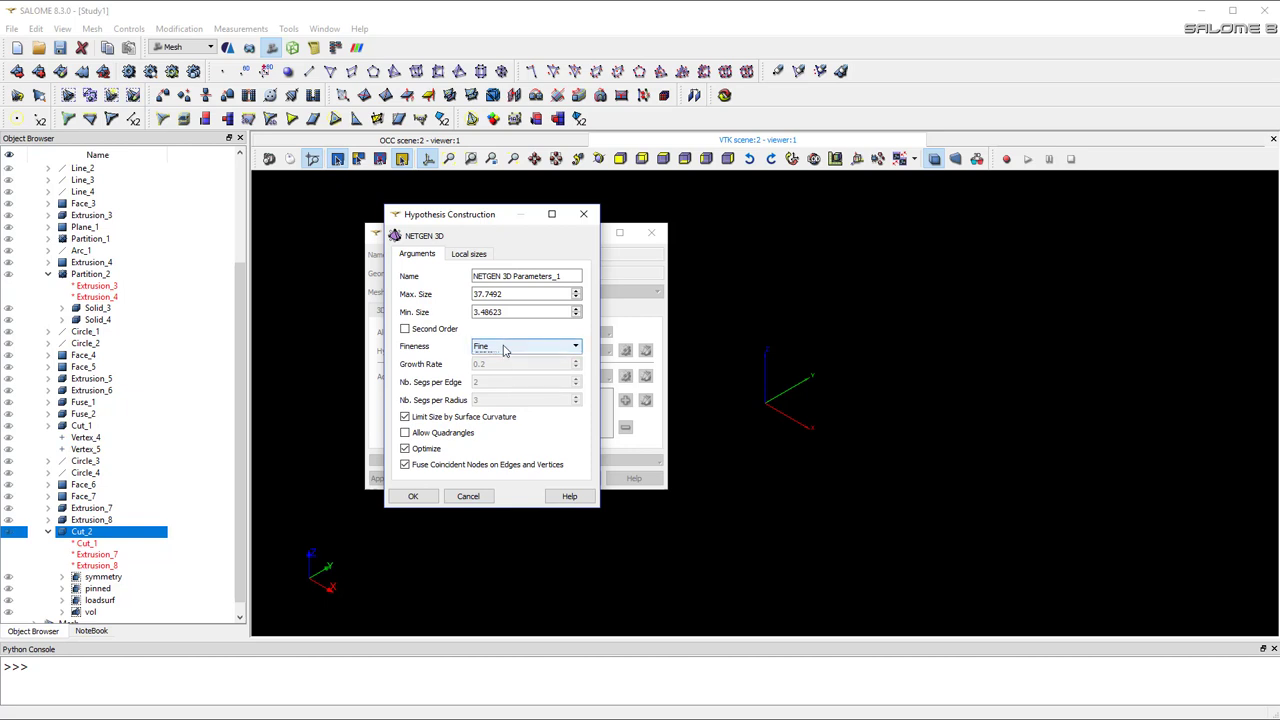
pyautogui.click(505, 346)
pyautogui.click(506, 375)
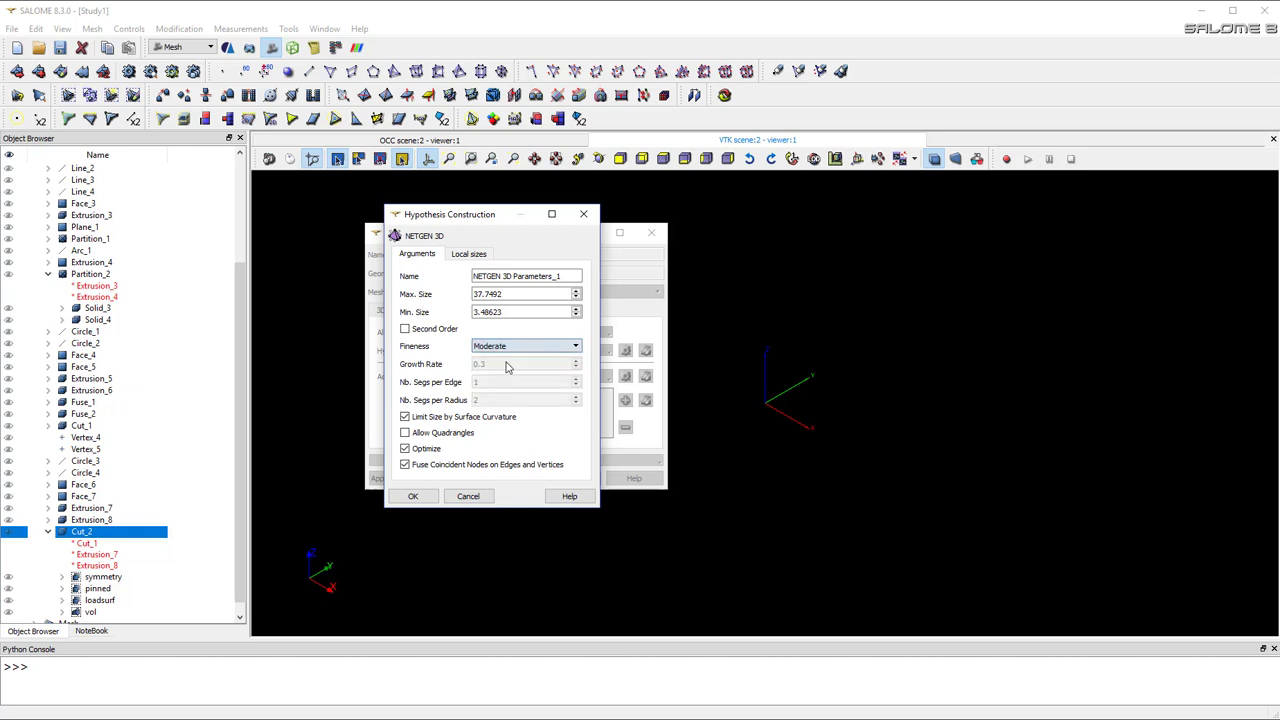
pyautogui.click(412, 497)
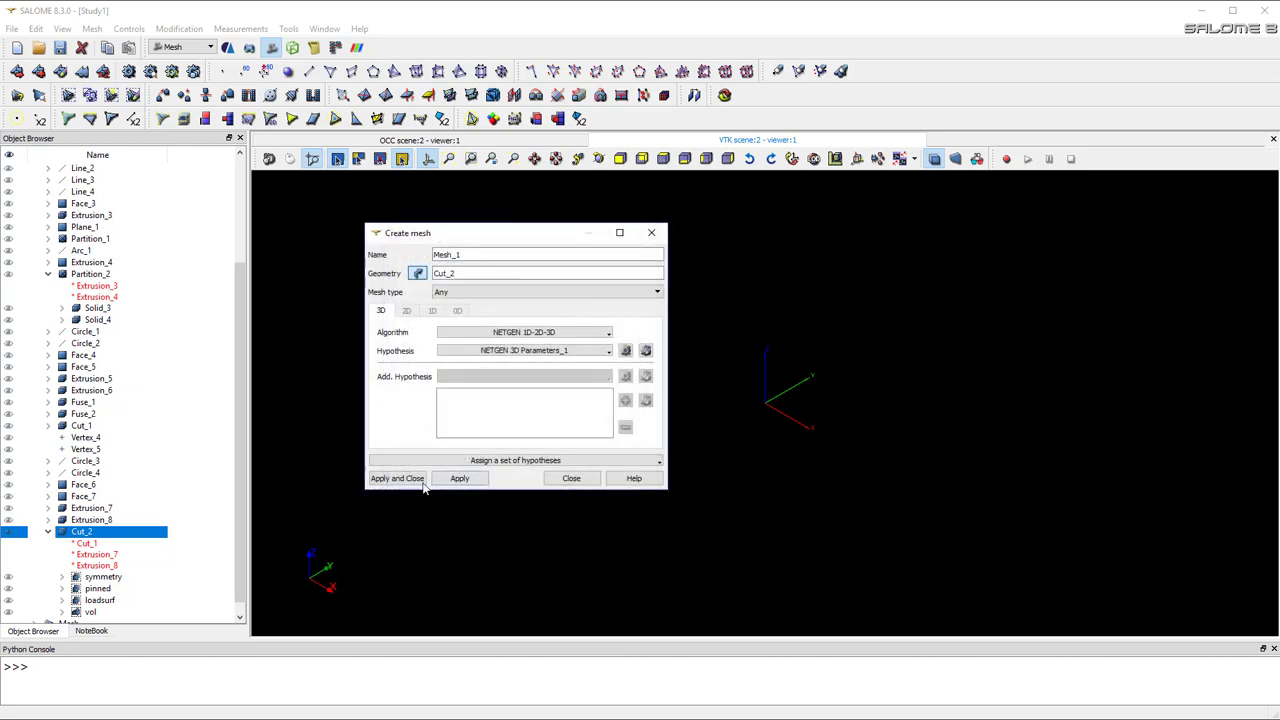
# - Create Mesh_1 and compute it: 906 nodes, 1462 triangles, 3021 tetrahedra
pyautogui.click(410, 477)
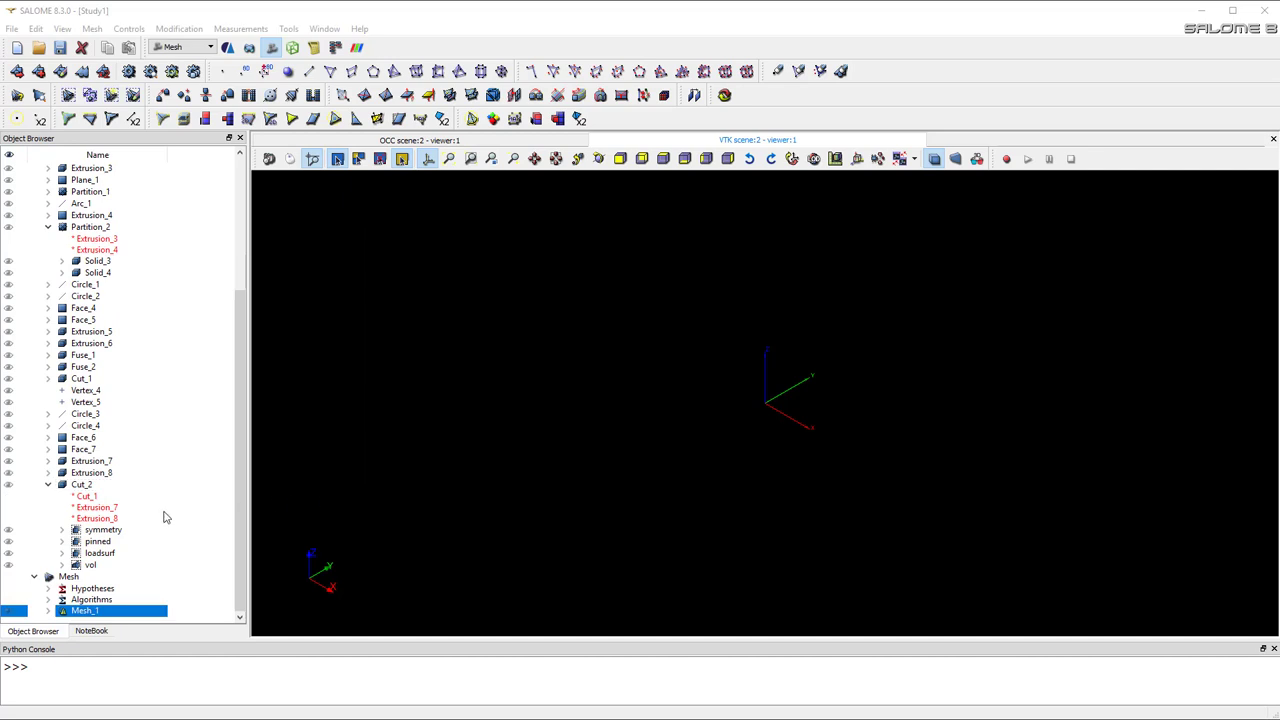
pyautogui.rightClick(89, 617)
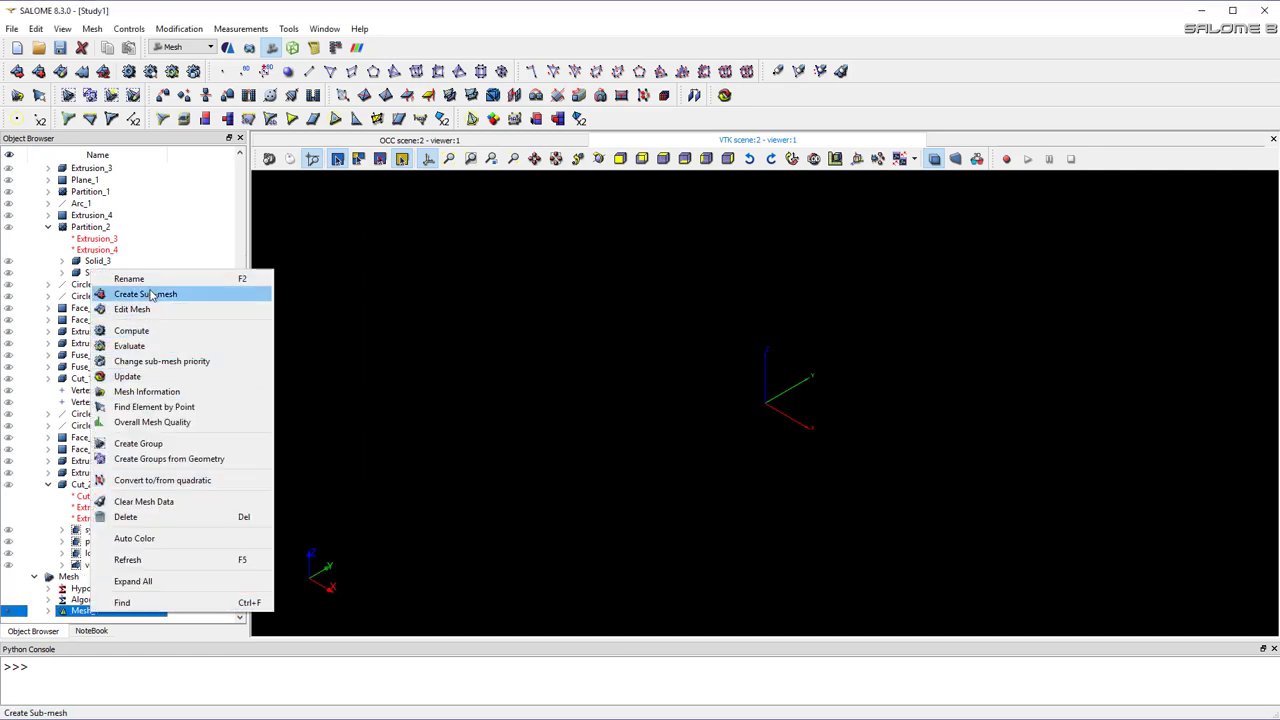
pyautogui.click(64, 582)
pyautogui.click(67, 589)
pyautogui.rightClick(67, 590)
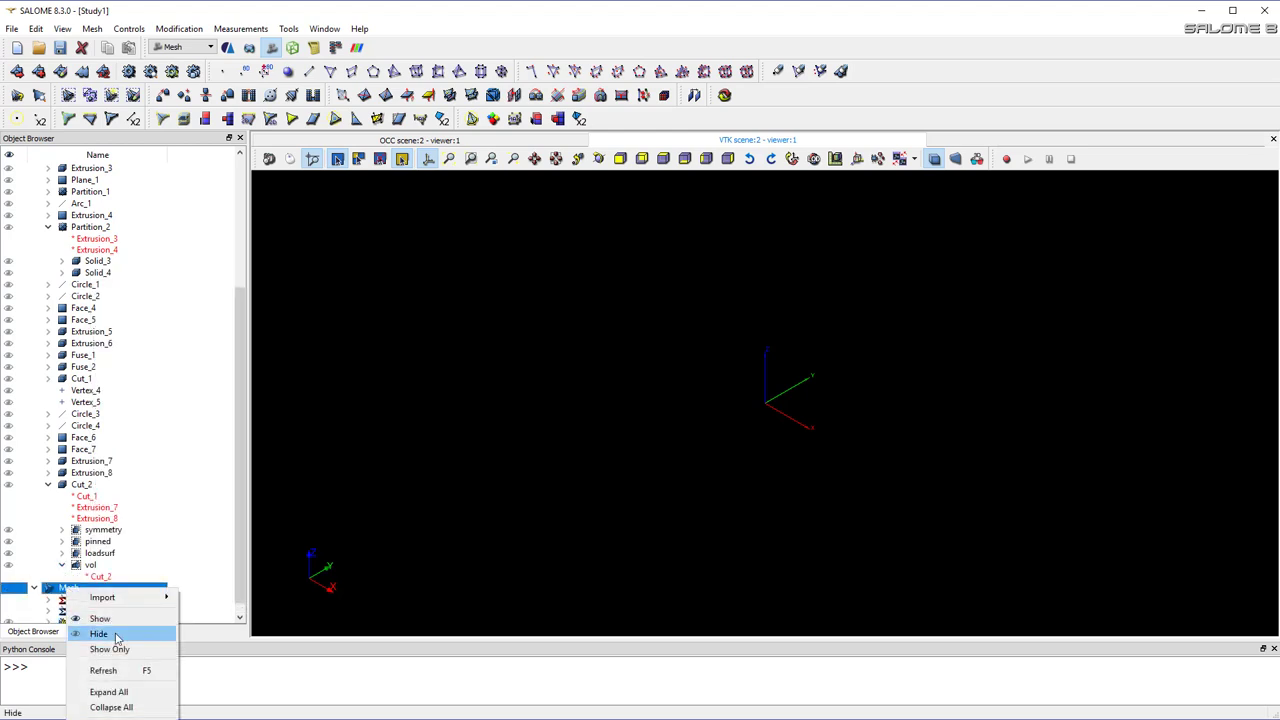
pyautogui.click(48, 598)
pyautogui.scroll(-1, 52, 591)
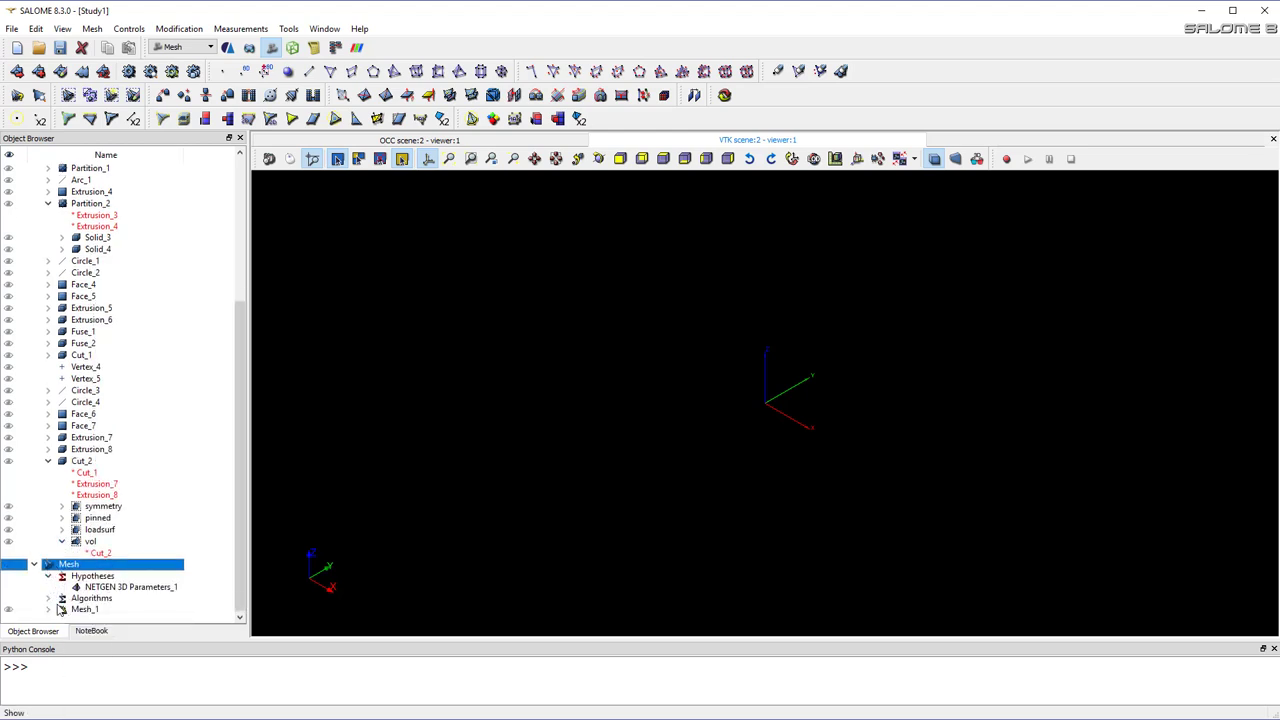
pyautogui.click(48, 609)
pyautogui.click(80, 578)
pyautogui.rightClick(84, 578)
pyautogui.click(128, 279)
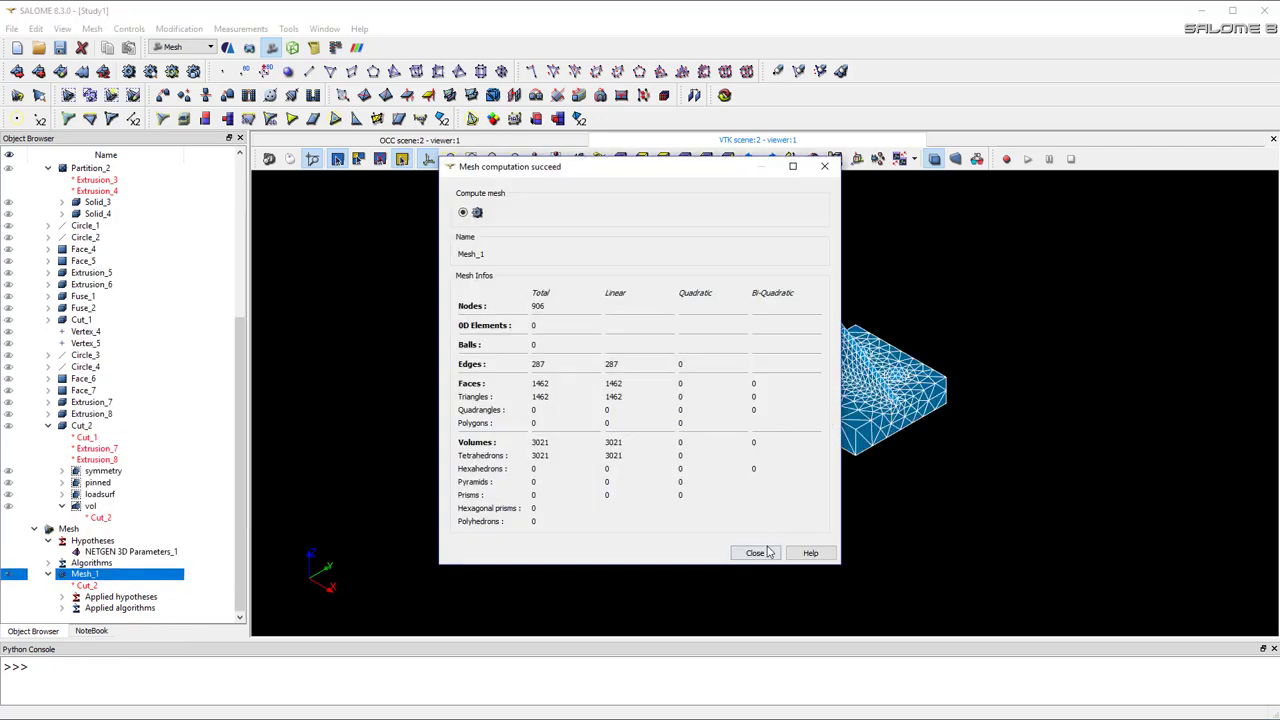
# - Edit Mesh_1's NETGEN 3D Parameters_1 hypothesis to a smaller maximum element size
pyautogui.click(755, 553)
pyautogui.scroll(3, 838, 345)
pyautogui.scroll(3, 836, 345)
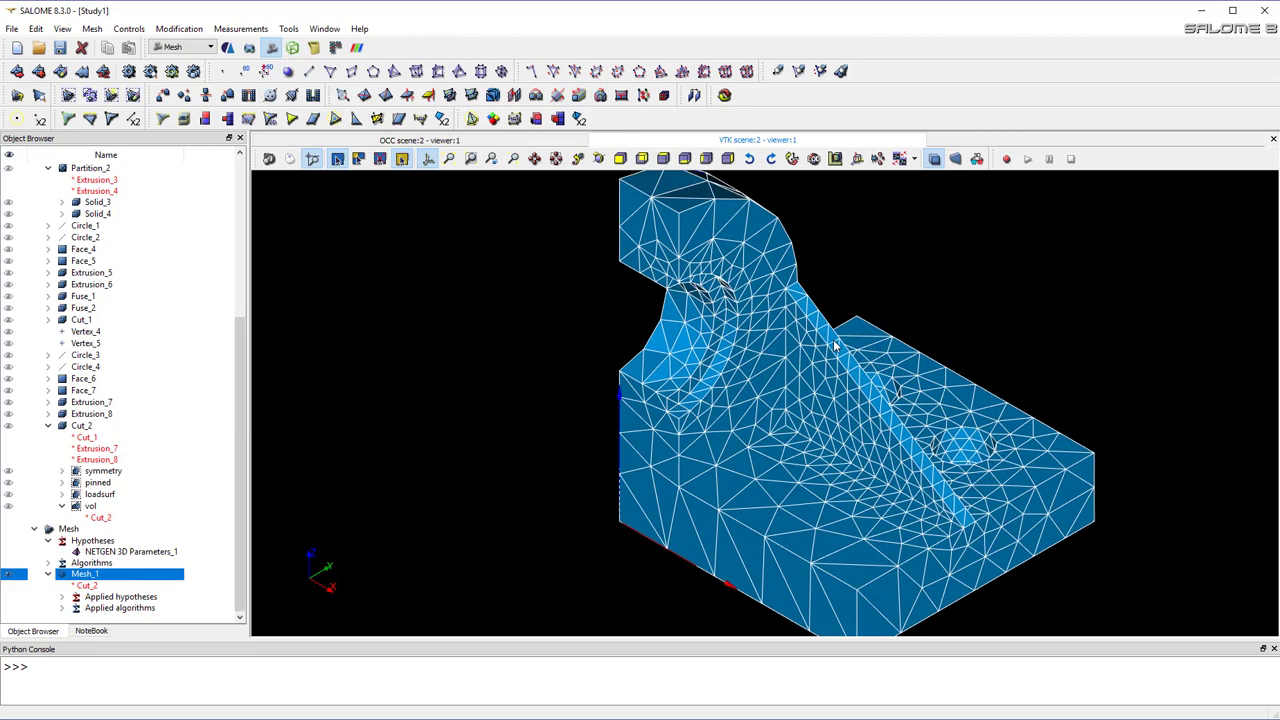
pyautogui.scroll(-2, 838, 370)
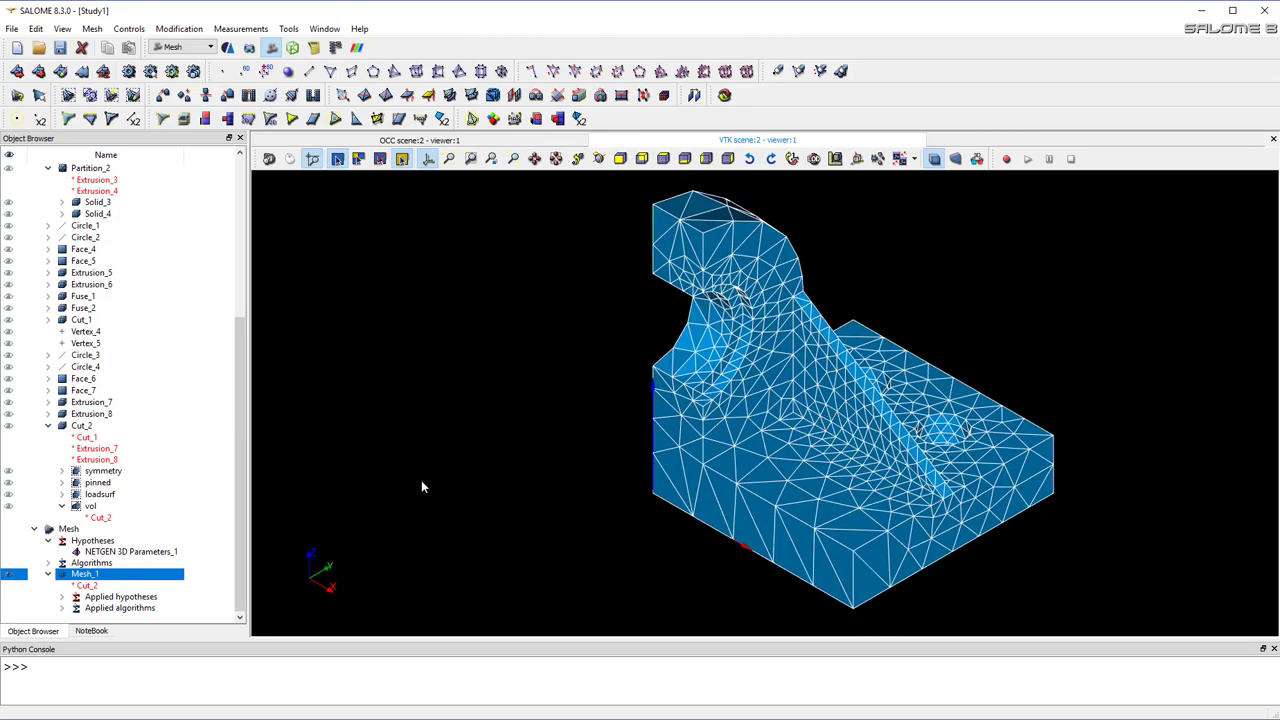
pyautogui.rightClick(93, 573)
pyautogui.click(148, 160)
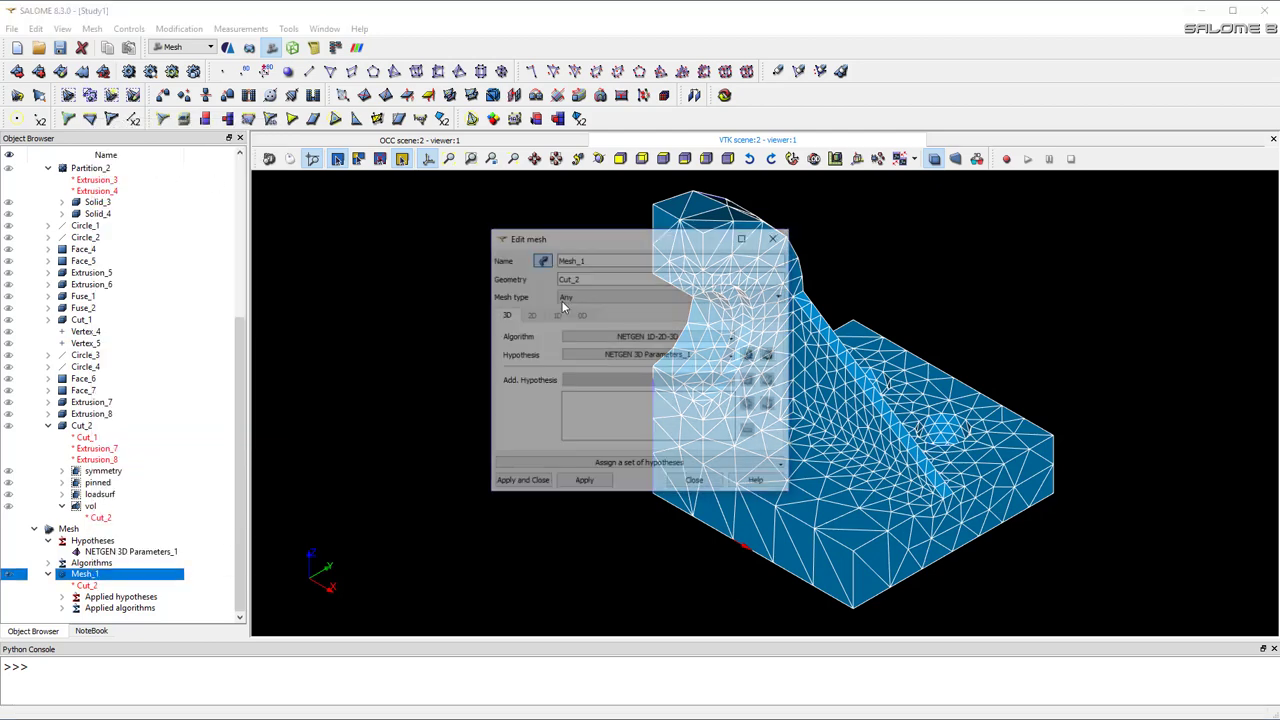
pyautogui.moveTo(651, 237); pyautogui.dragTo(407, 282)
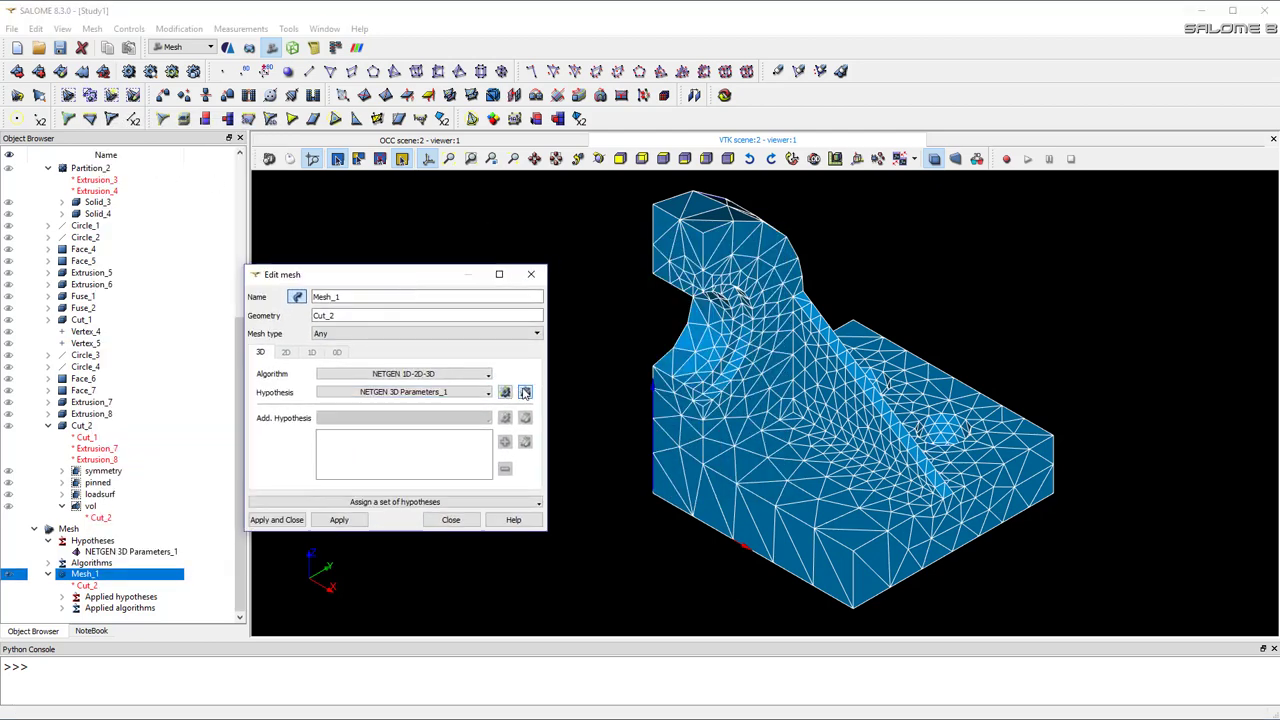
pyautogui.click(525, 392)
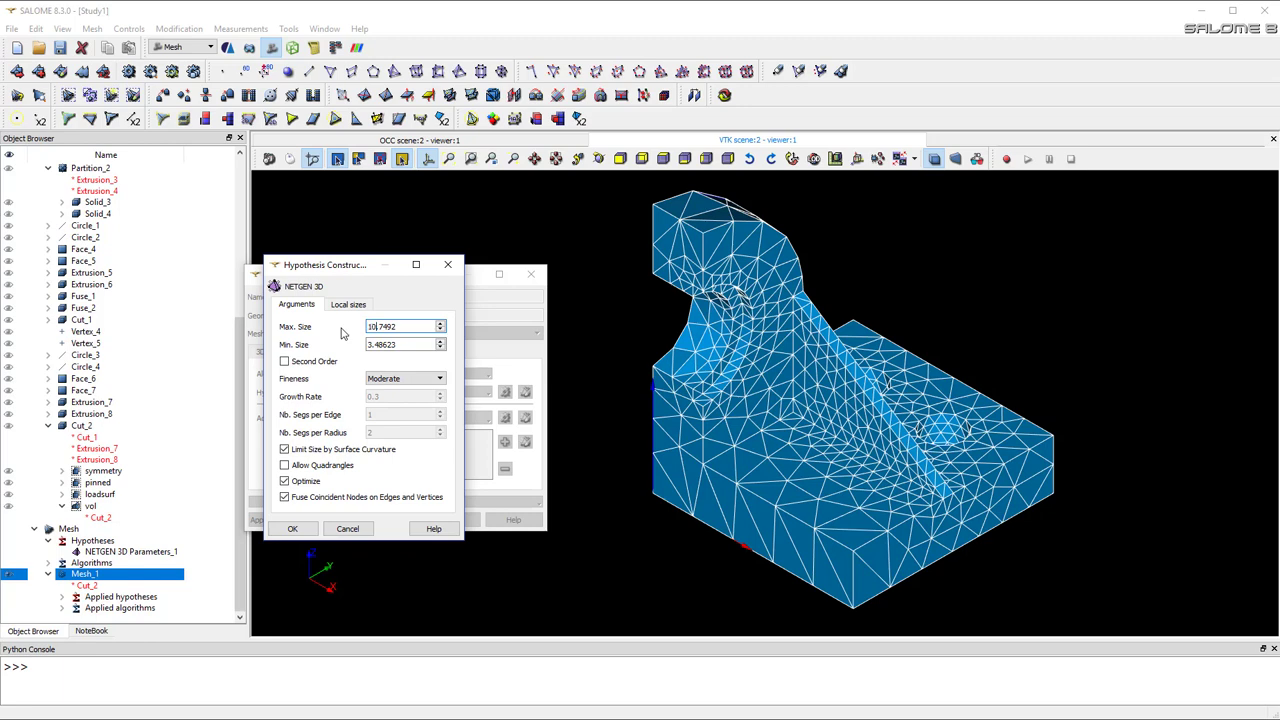
pyautogui.click(292, 528)
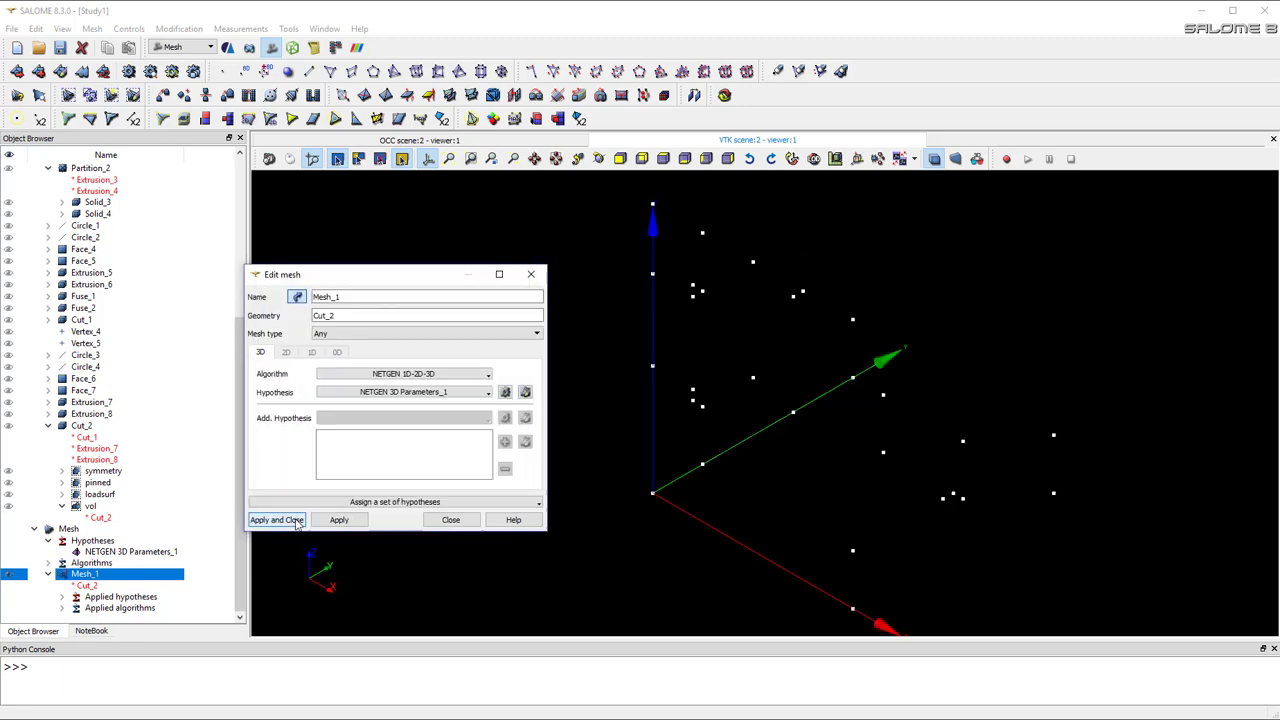
pyautogui.click(295, 522)
# - Recompute Mesh_1, giving 2278 nodes, 3612 triangles and 7749 tetrahedra
pyautogui.rightClick(93, 578)
pyautogui.click(130, 222)
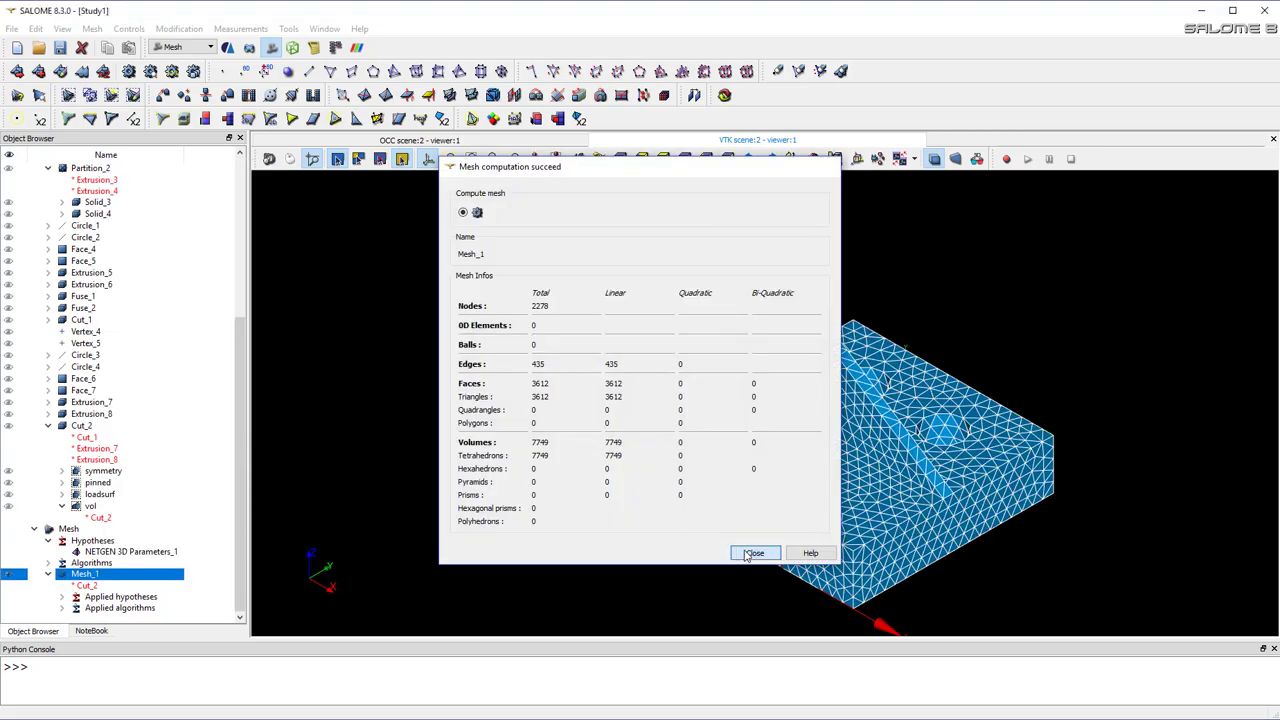
pyautogui.click(754, 552)
pyautogui.moveTo(826, 404); pyautogui.dragTo(770, 405)
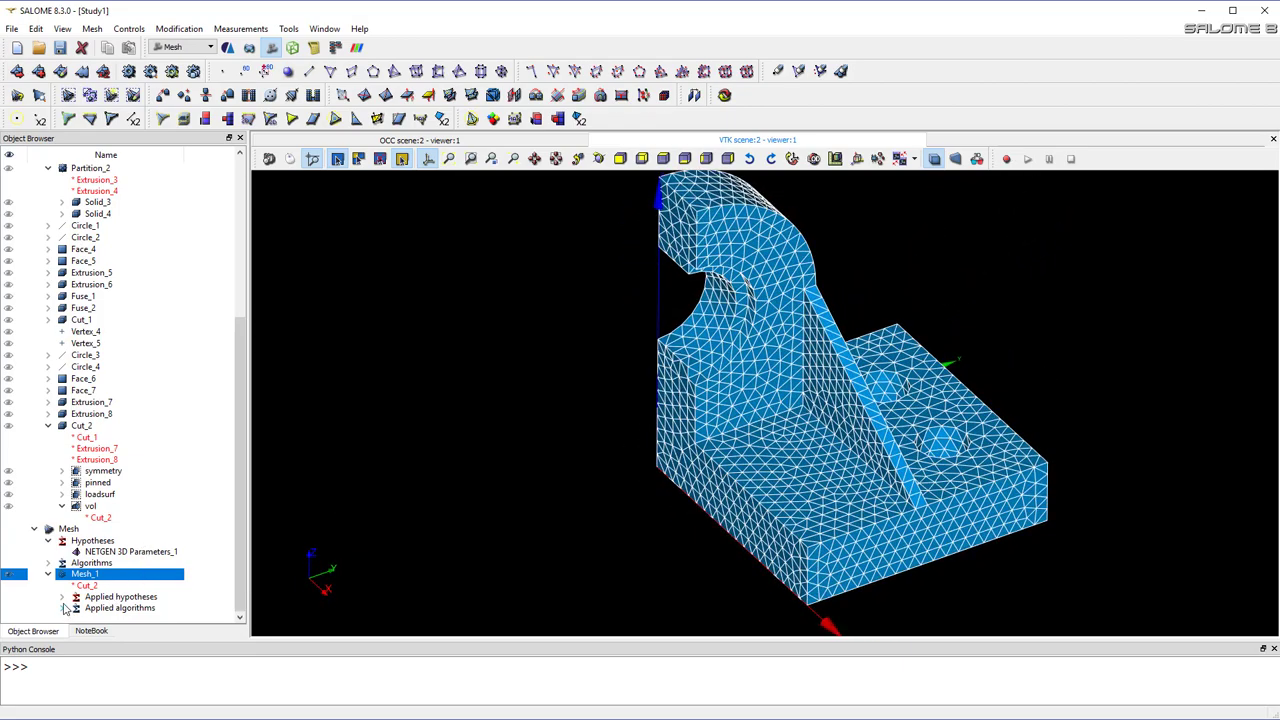
# - Create mesh groups from the symmetry, pinned, loadsurf and vol geometry groups
pyautogui.click(92, 28)
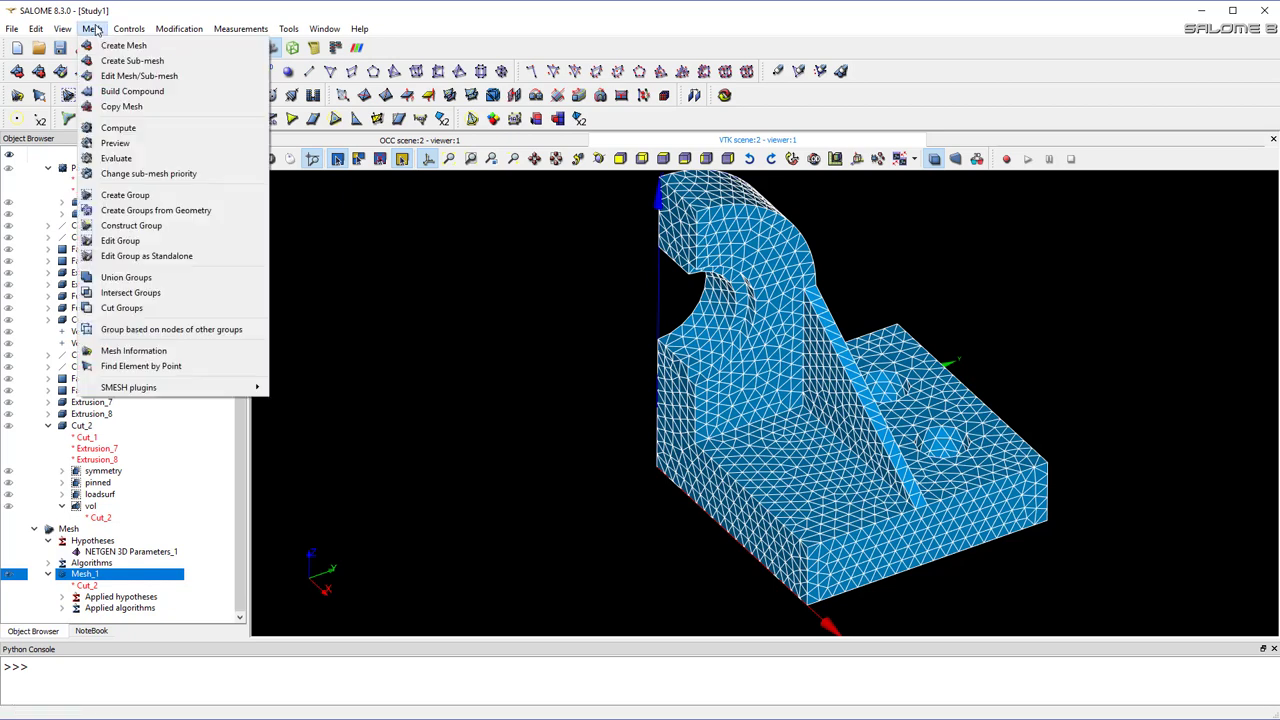
pyautogui.click(172, 215)
pyautogui.moveTo(565, 172); pyautogui.dragTo(397, 208)
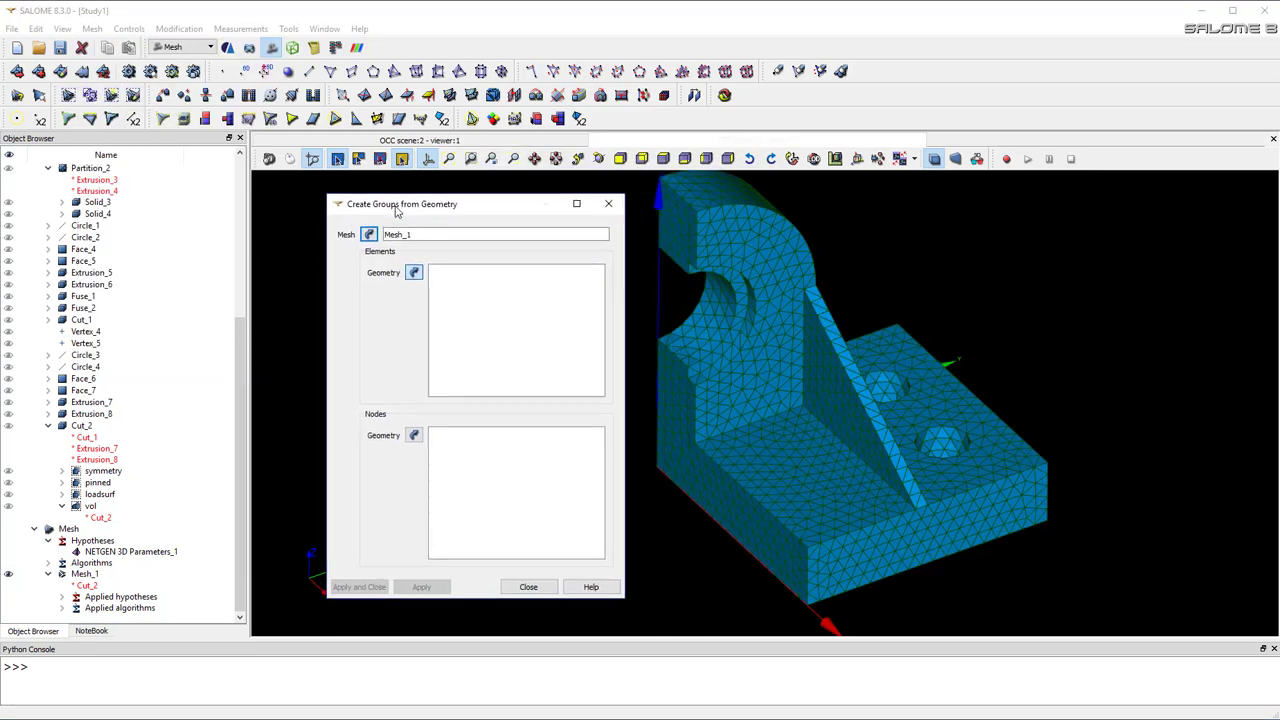
pyautogui.scroll(1, 204, 393)
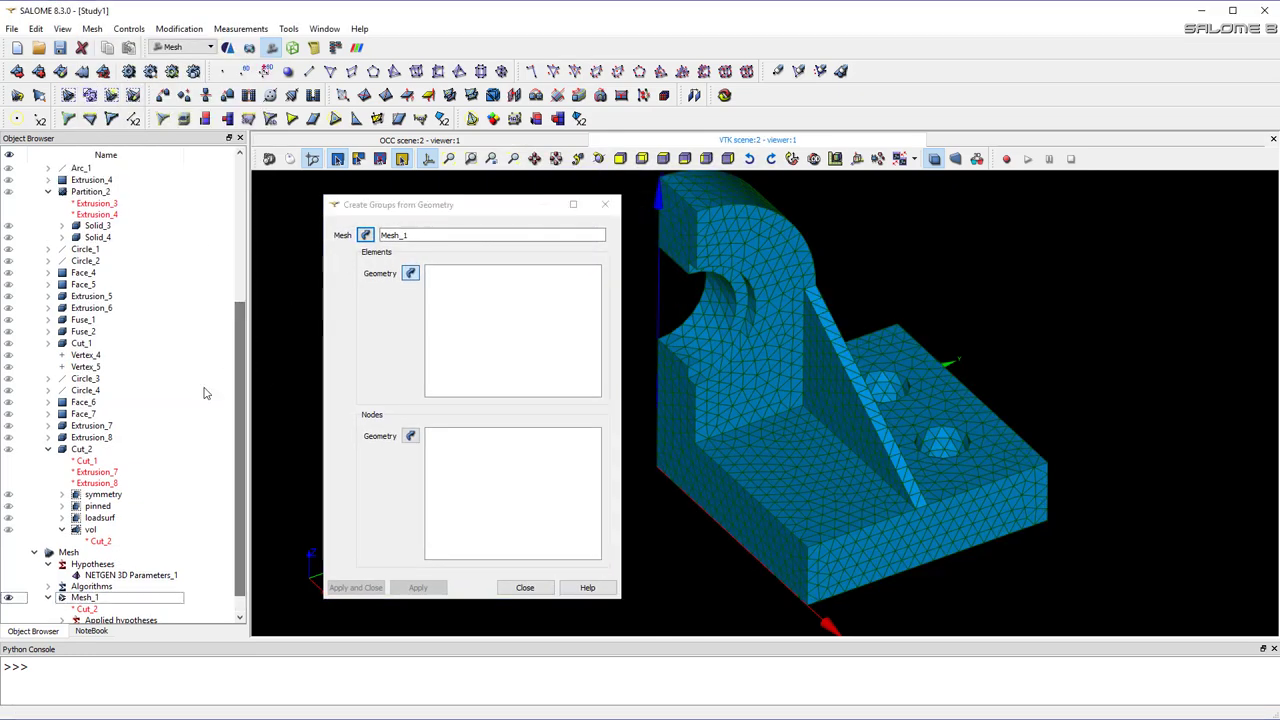
pyautogui.click(104, 494)
pyautogui.keyDown('shift'); pyautogui.click(90, 529); pyautogui.keyUp('shift')
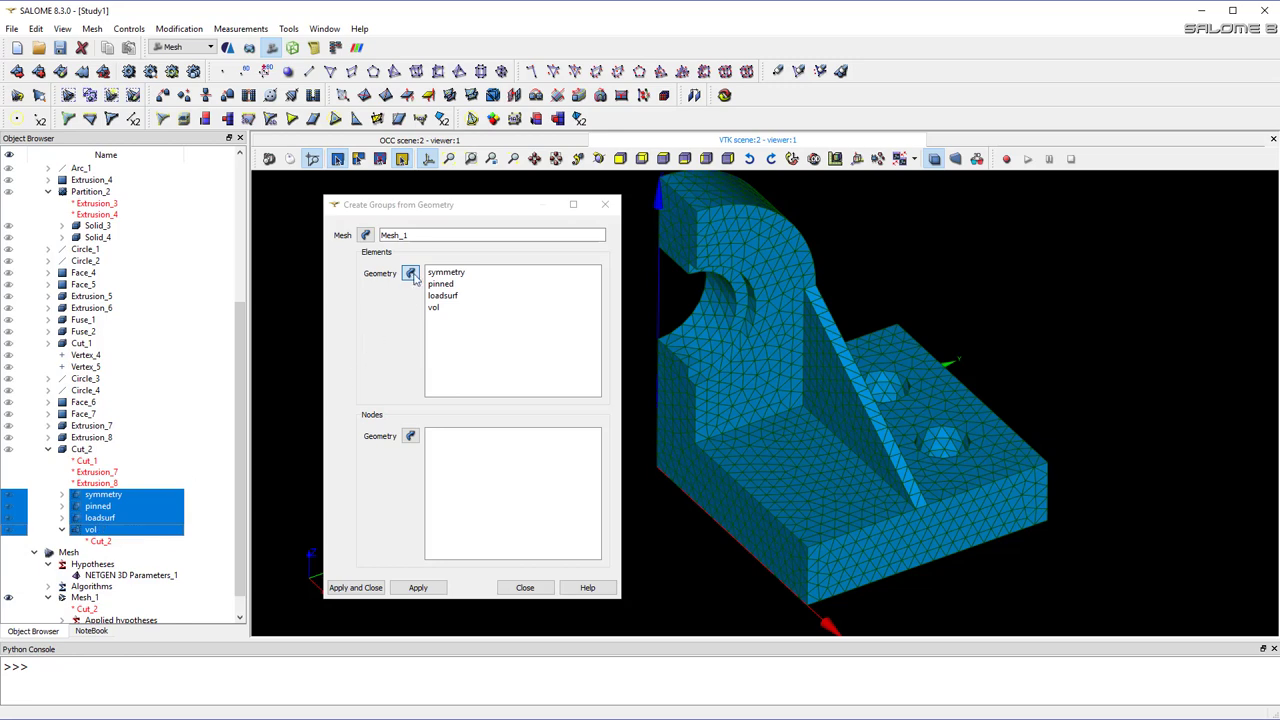
pyautogui.click(360, 587)
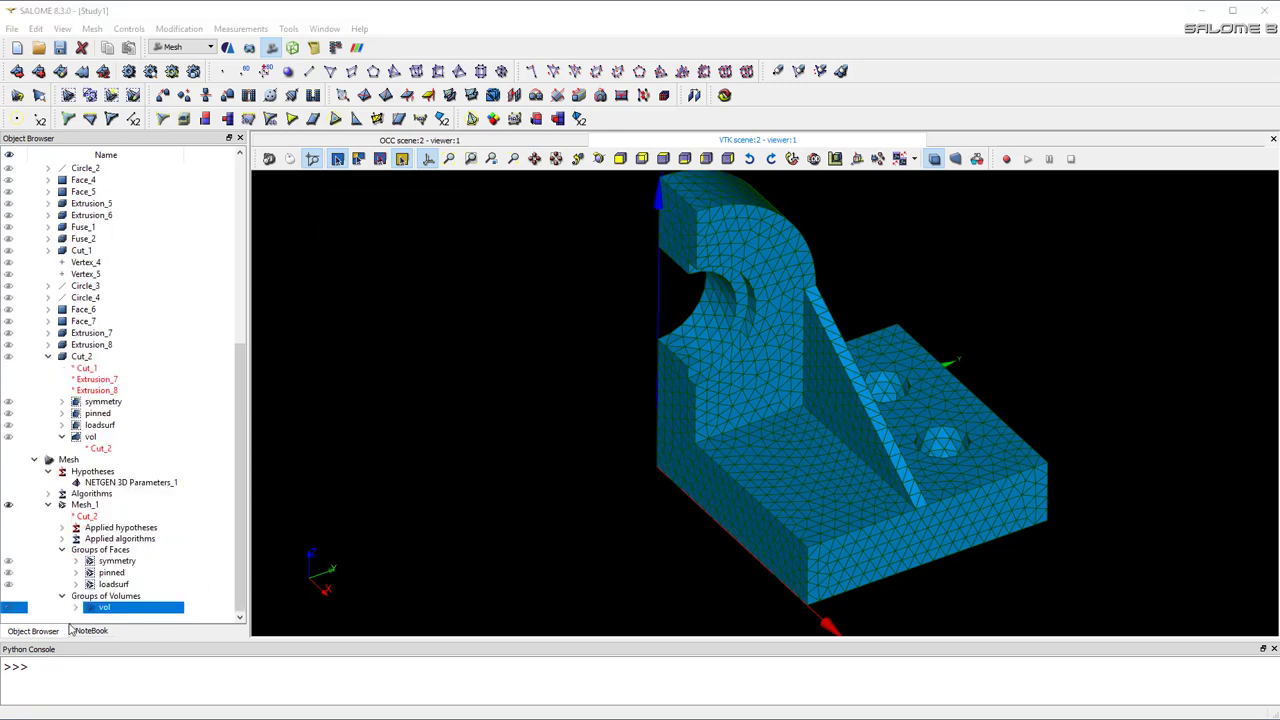
# - Browse the new mesh groups in the tree and select the vol group
pyautogui.click(76, 608)
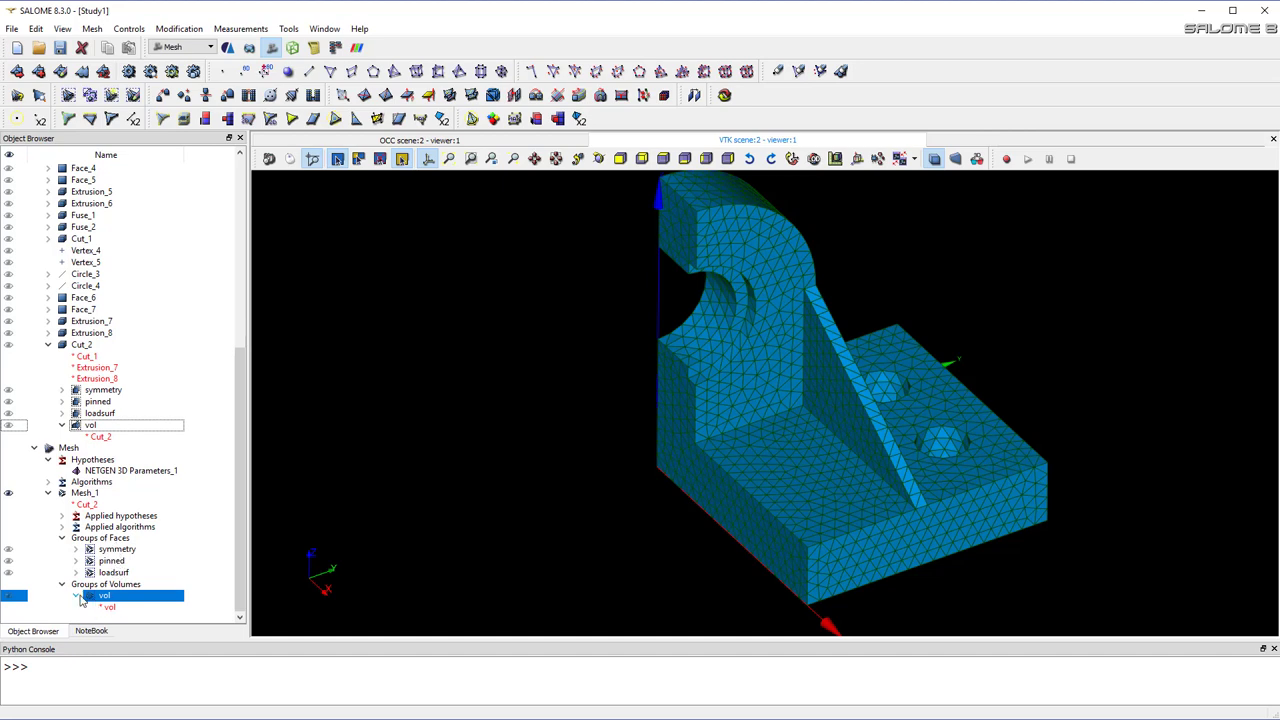
pyautogui.keyDown('shift'); pyautogui.click(84, 598); pyautogui.keyUp('shift')
pyautogui.click(62, 549)
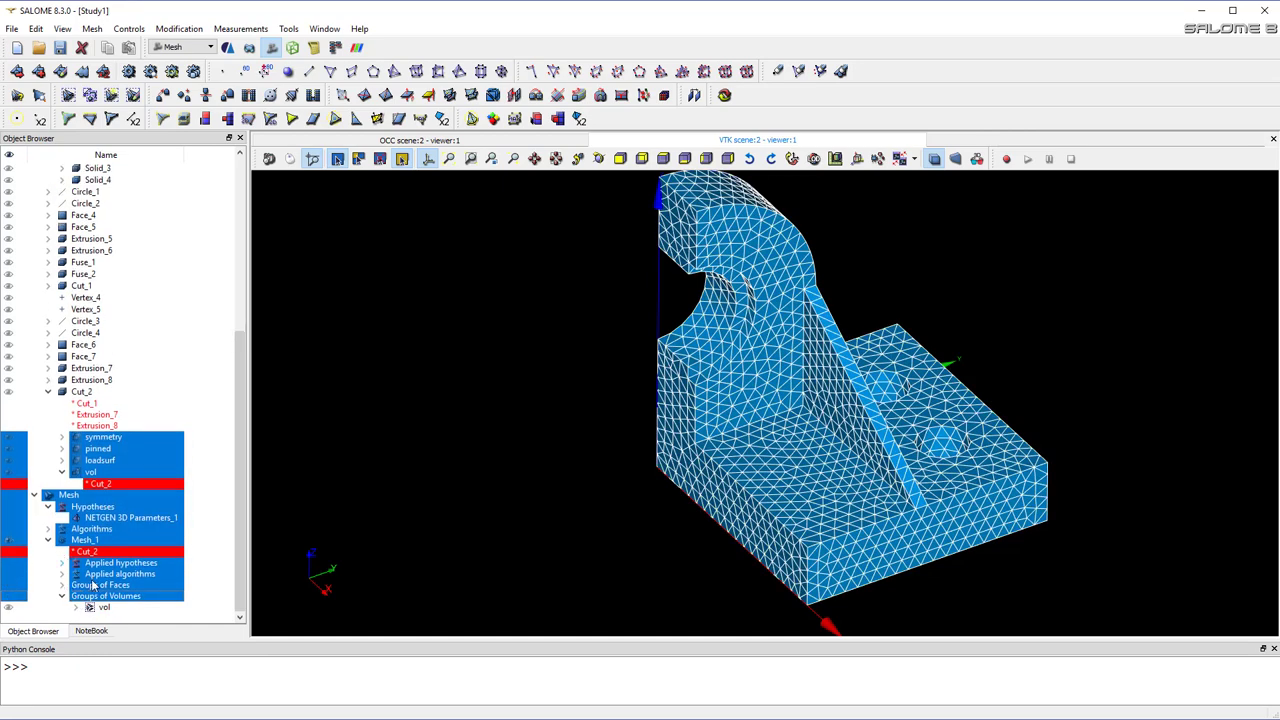
pyautogui.click(172, 607)
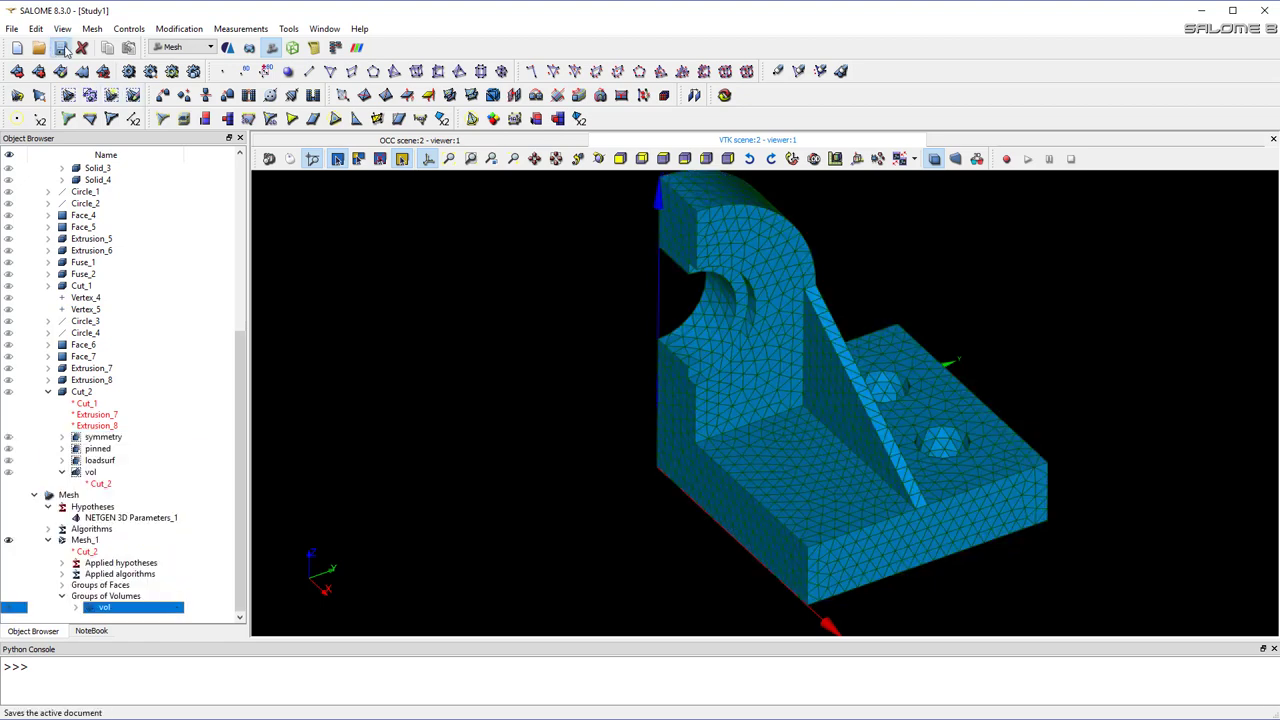
# - Save the study and load AsterStudy with the stable code_aster version
pyautogui.click(60, 47)
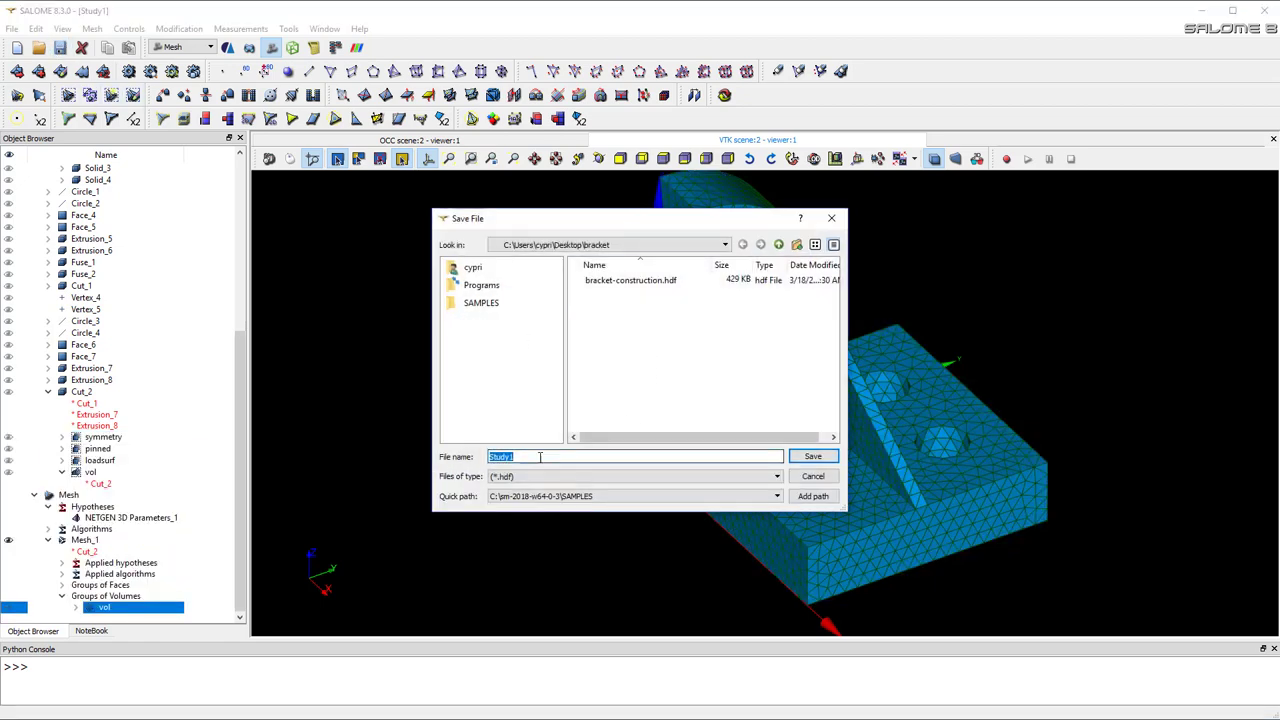
pyautogui.click(806, 460)
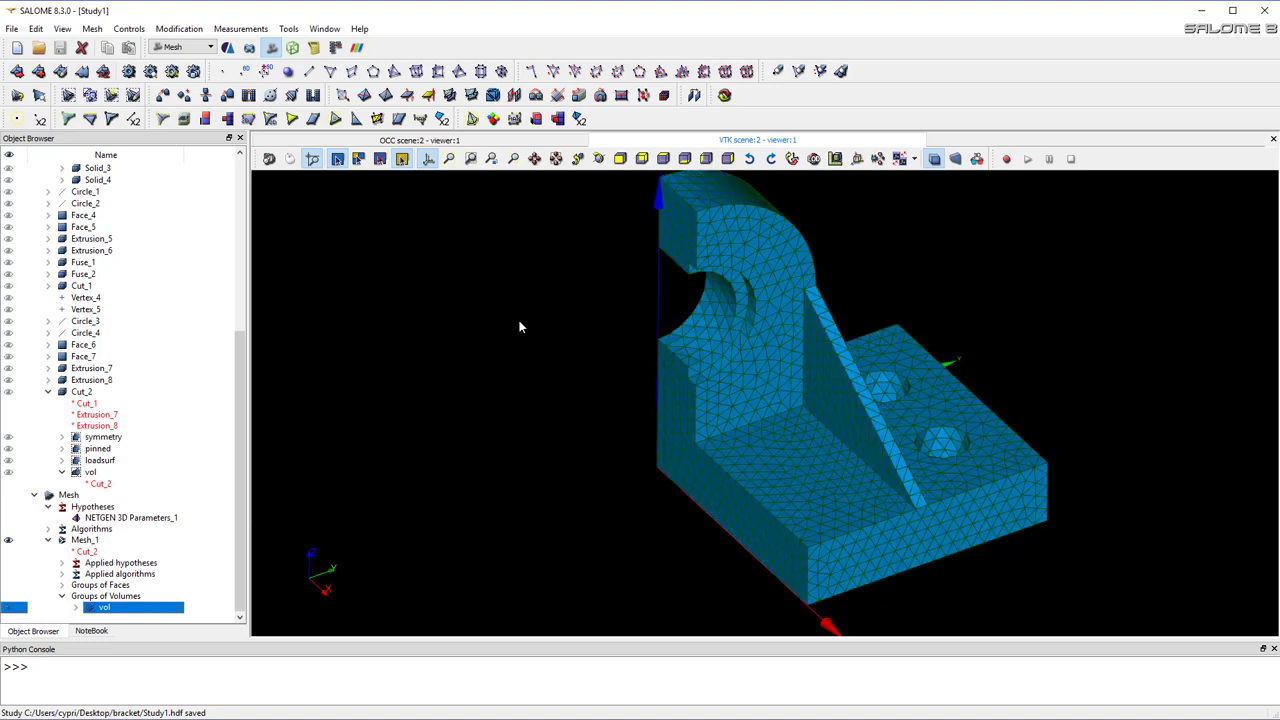
pyautogui.scroll(-2, 494, 282)
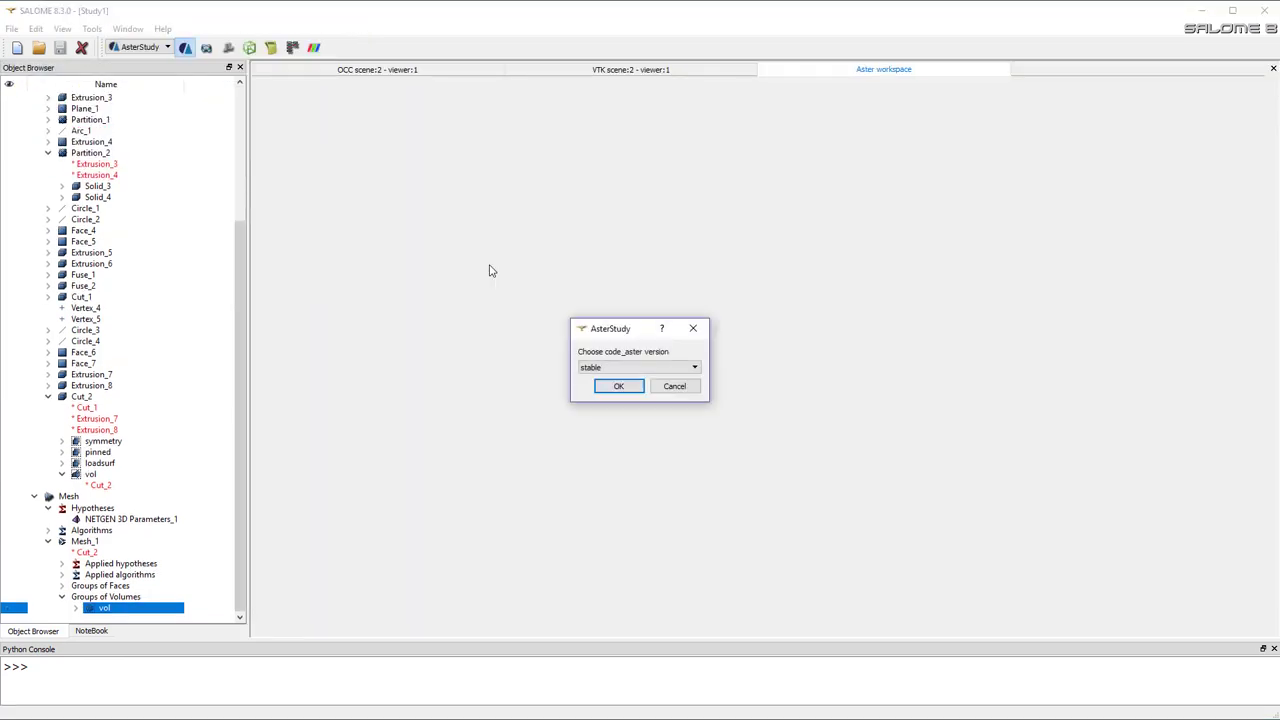
pyautogui.click(610, 386)
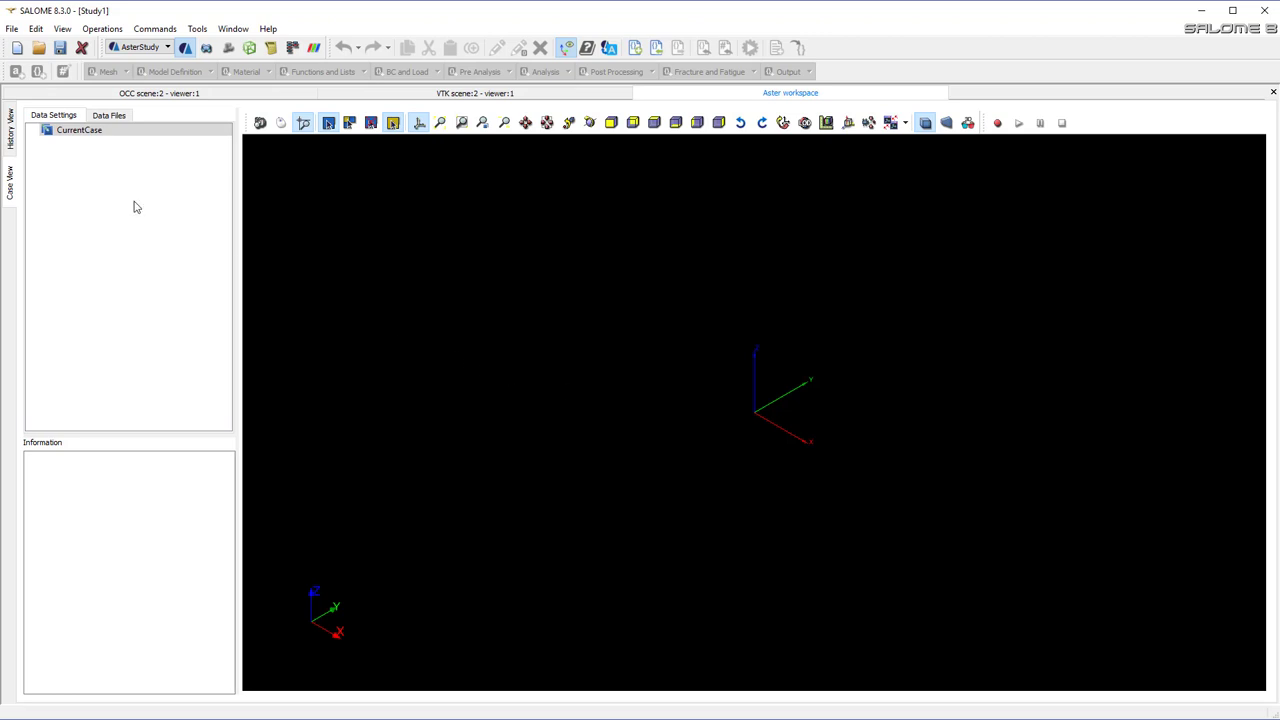
# - Add Stage_1 to CurrentCase
pyautogui.click(96, 135)
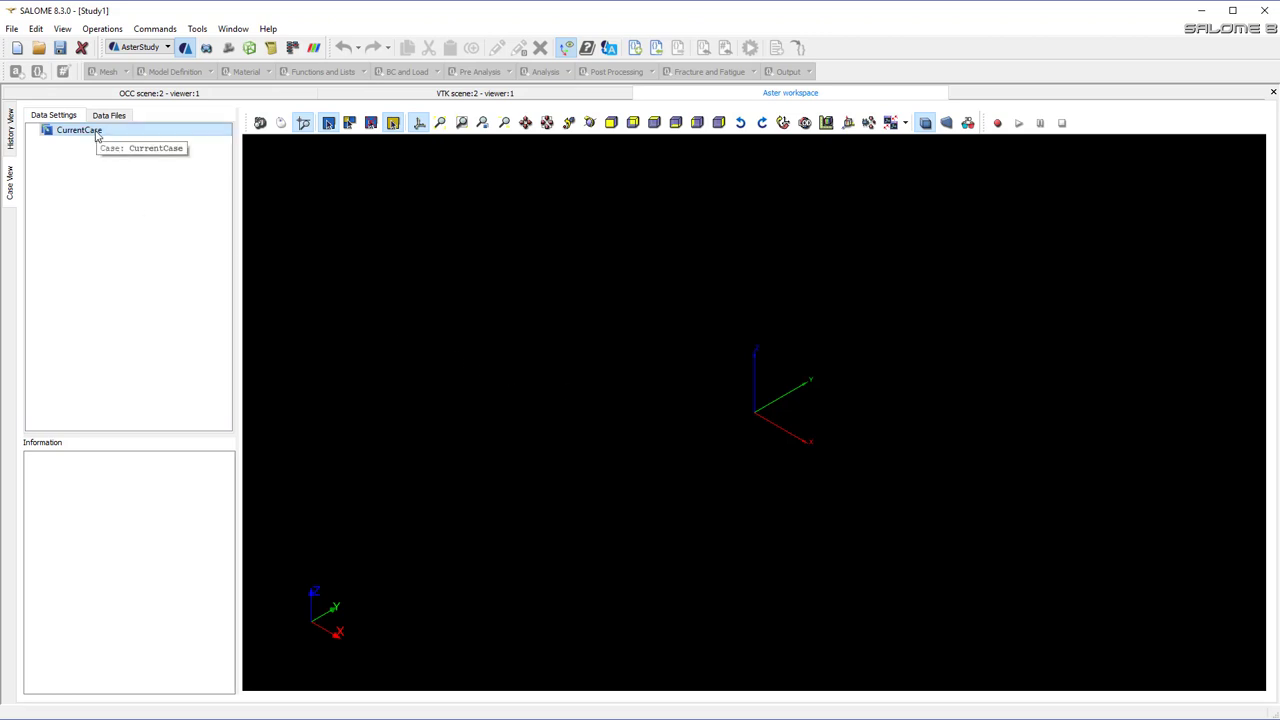
pyautogui.rightClick(96, 135)
pyautogui.click(112, 138)
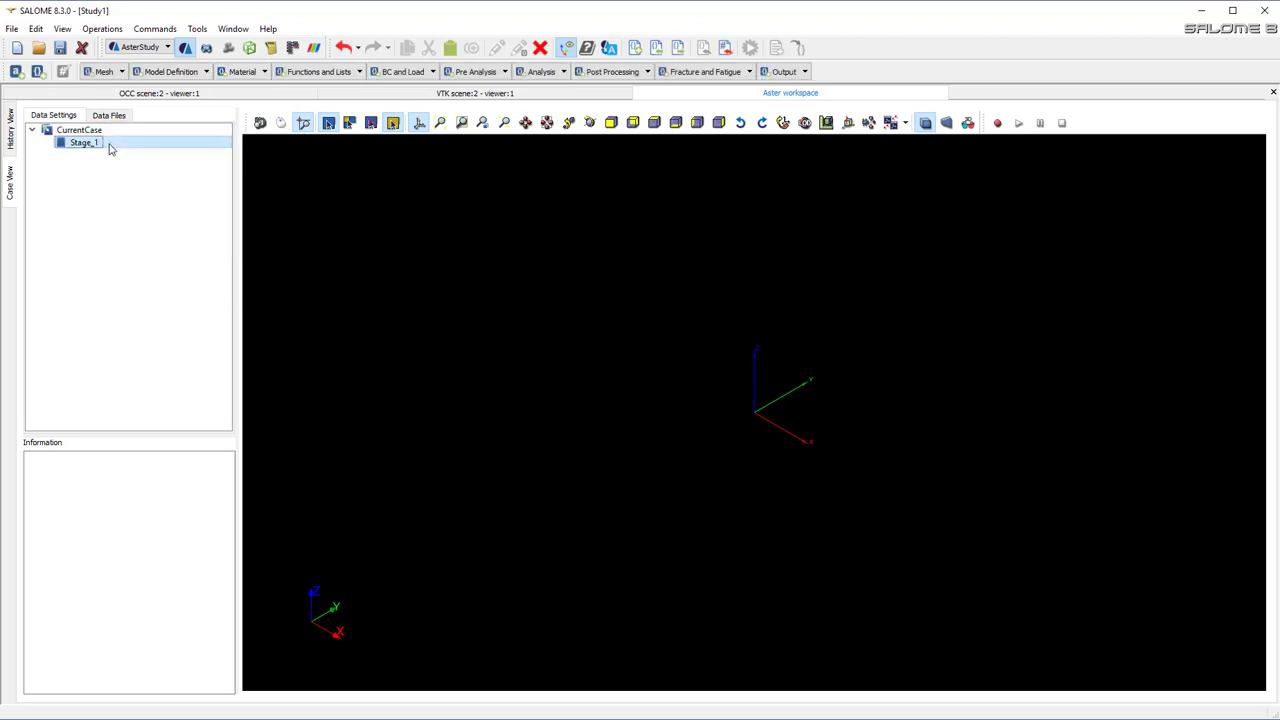
# - Add a Read a mesh command reading Mesh_1 and store it as 'mesh'
pyautogui.click(121, 73)
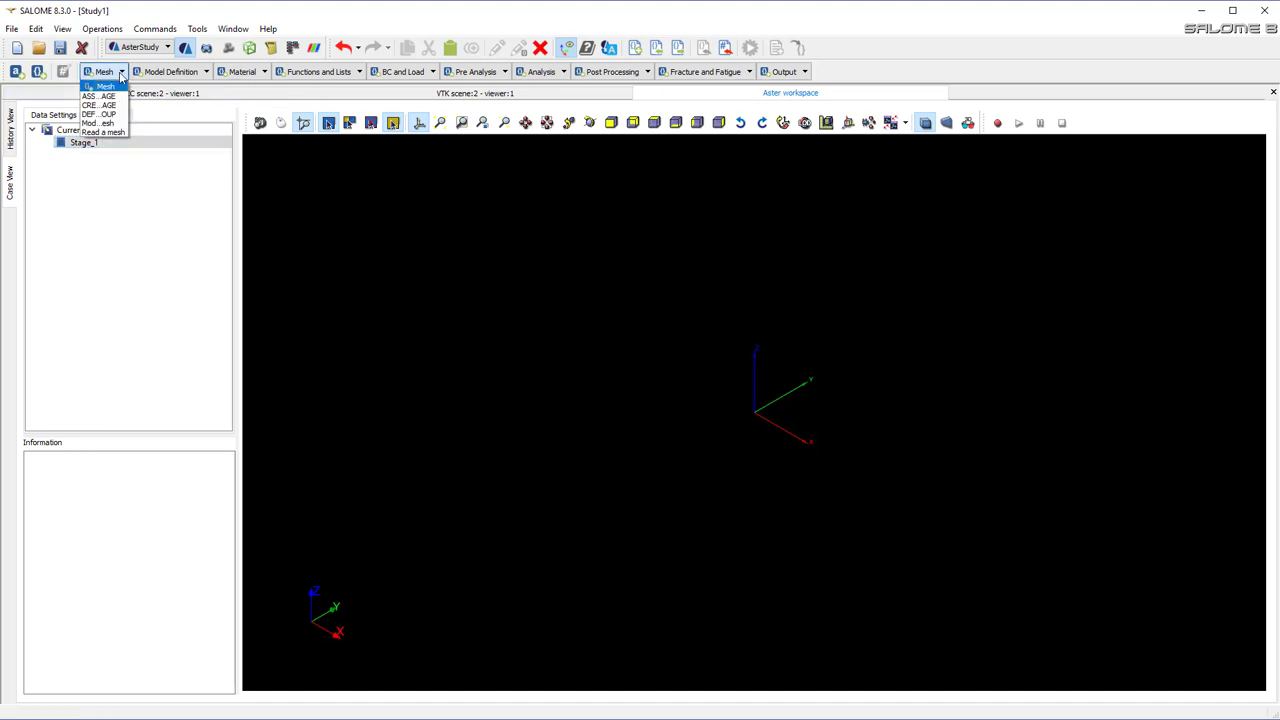
pyautogui.click(117, 133)
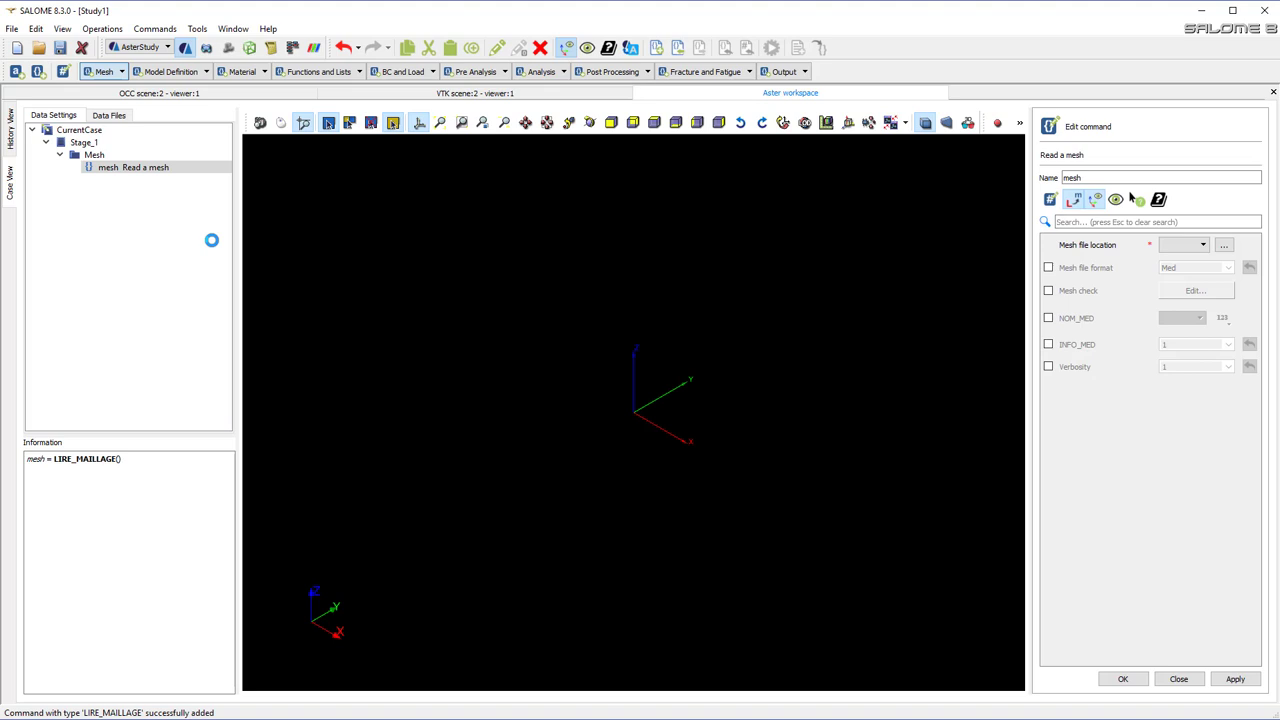
pyautogui.click(1202, 246)
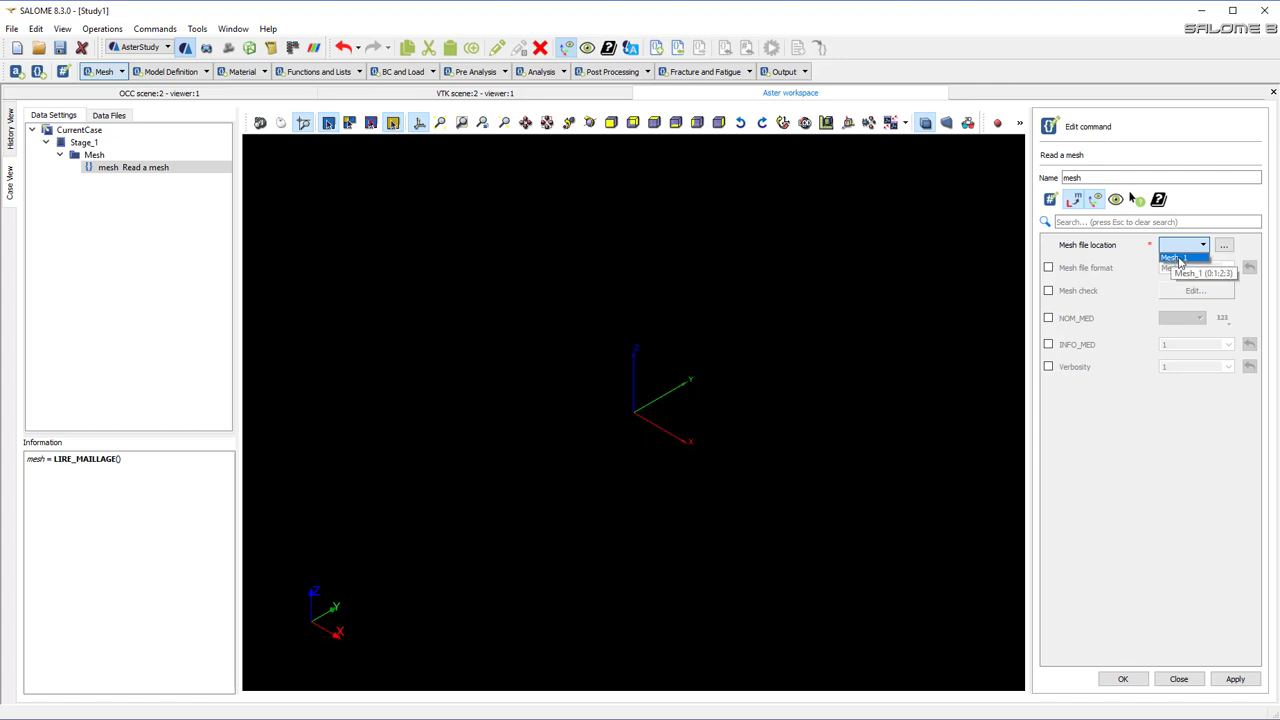
pyautogui.click(1178, 259)
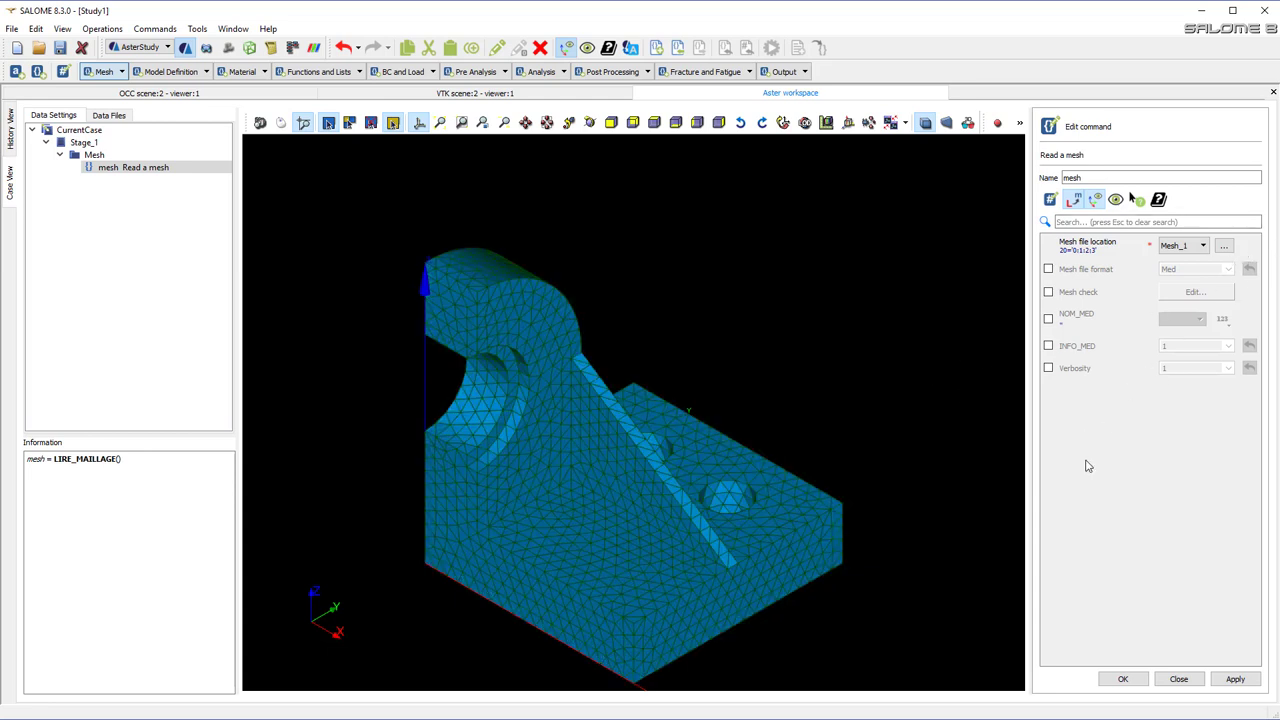
pyautogui.click(1124, 680)
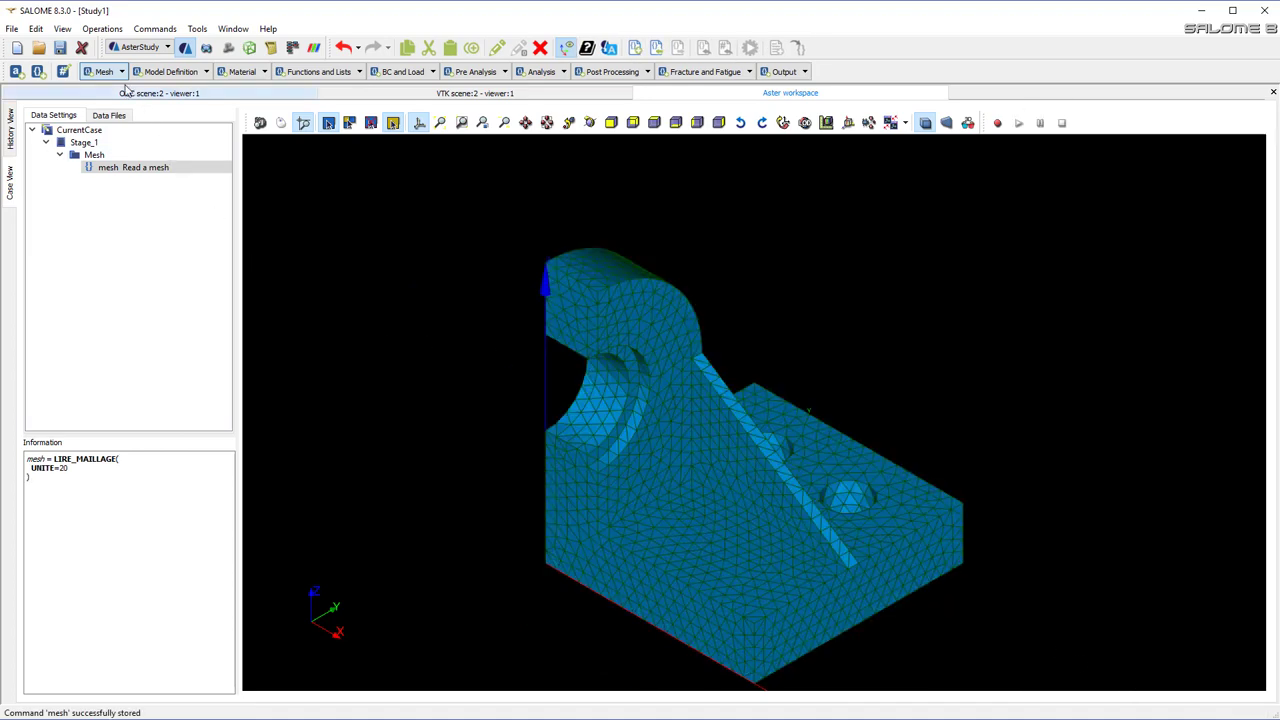
# - Add an Assign finite element command 'model' with a finite element assignment applied Everywhere
pyautogui.click(208, 72)
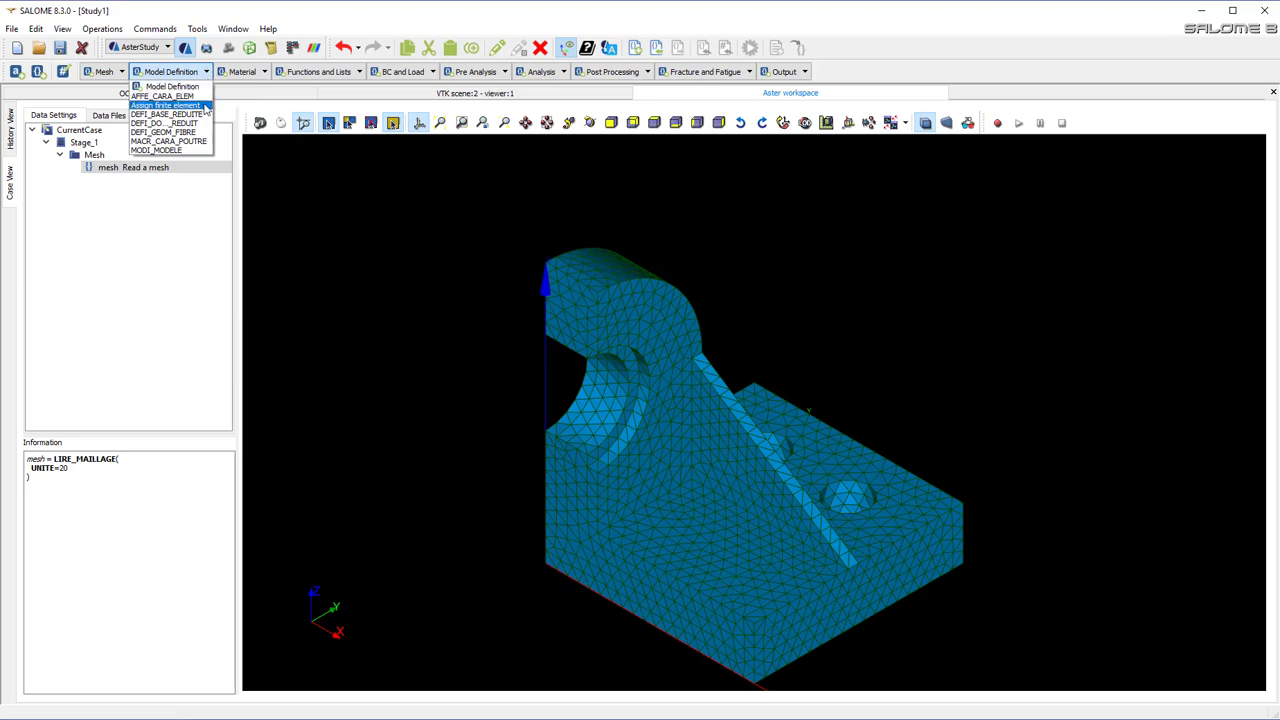
pyautogui.click(205, 107)
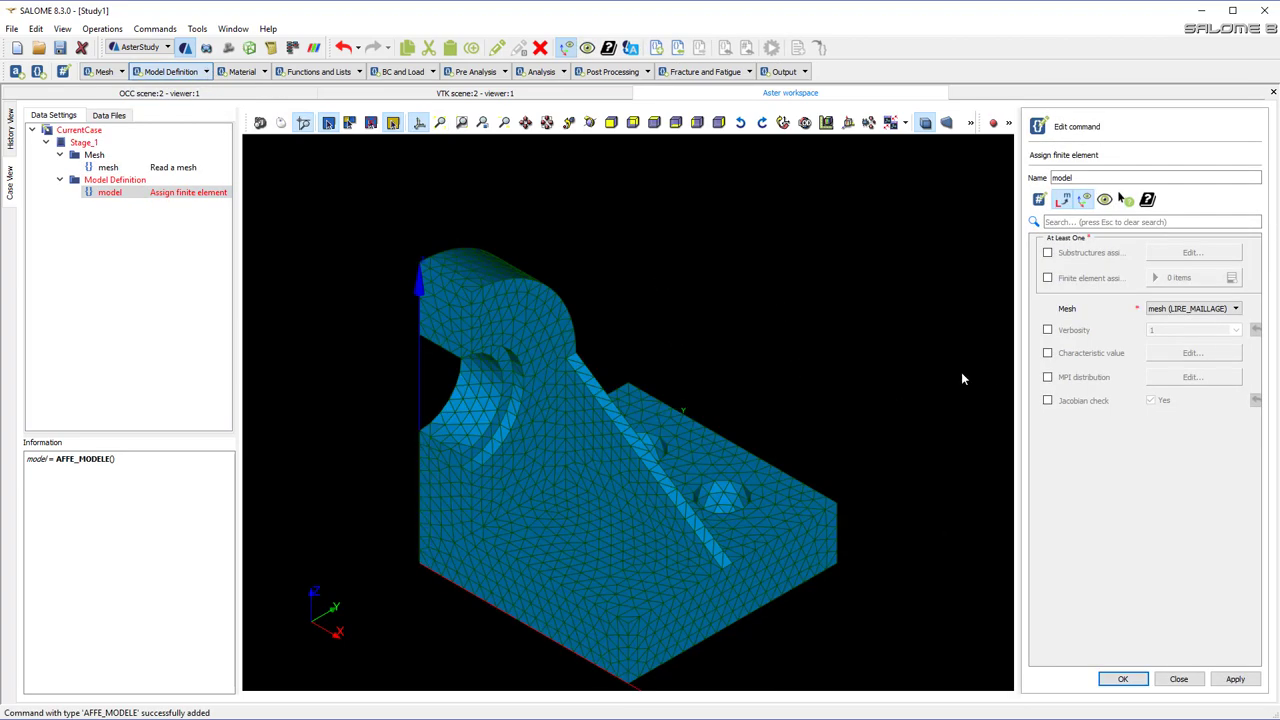
pyautogui.click(1048, 278)
pyautogui.click(1232, 279)
pyautogui.click(1150, 315)
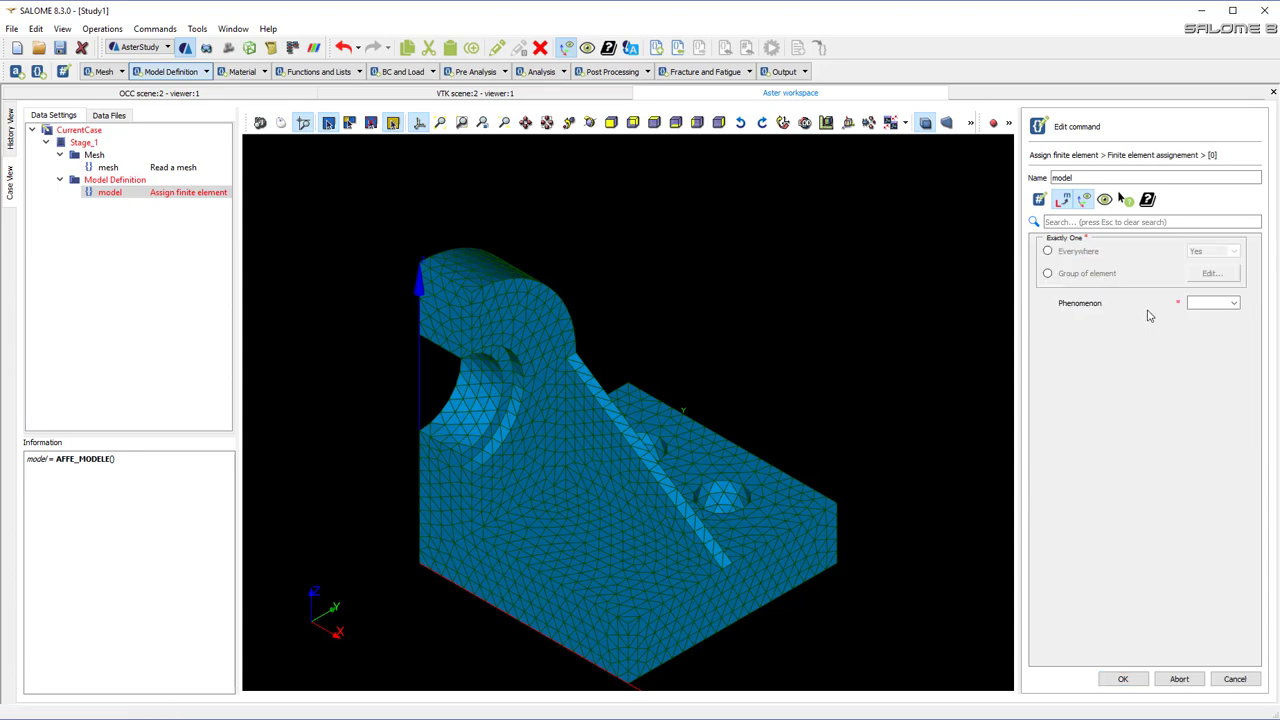
pyautogui.click(1049, 252)
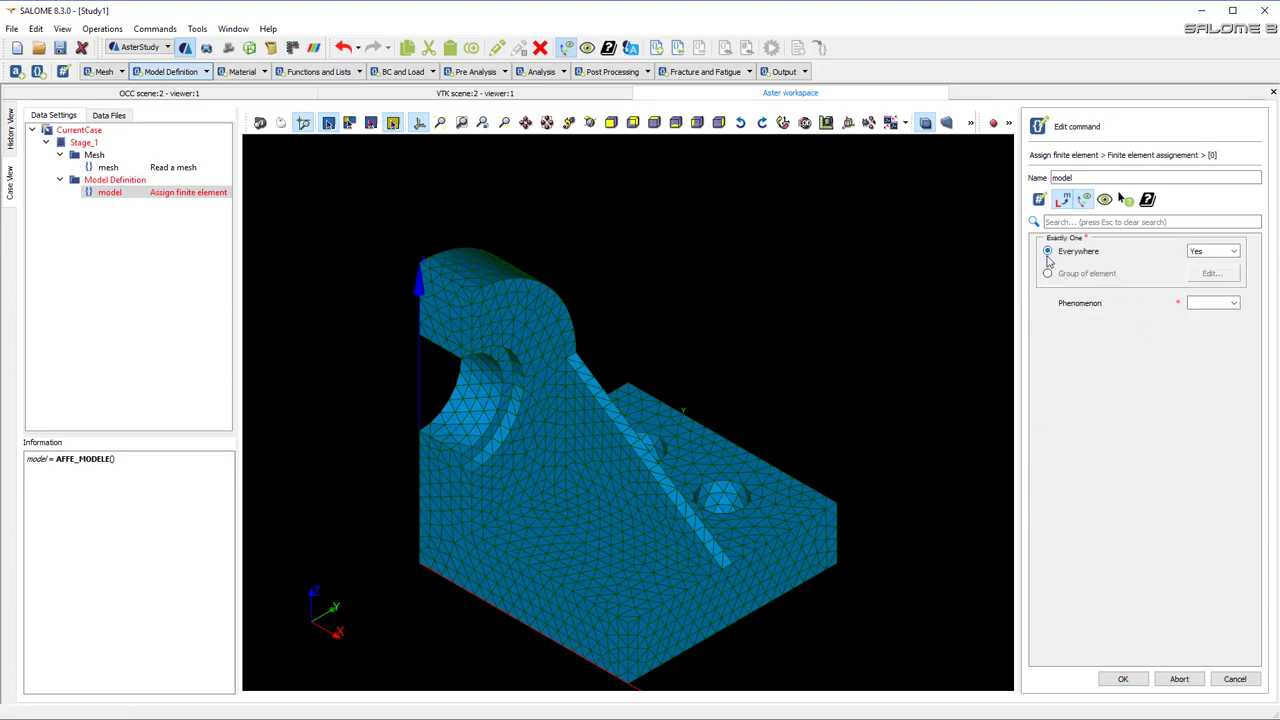
# - Set the assignment to phenomenon Mechanic with 3D modelisation and store the model command
pyautogui.click(1236, 304)
pyautogui.click(1210, 325)
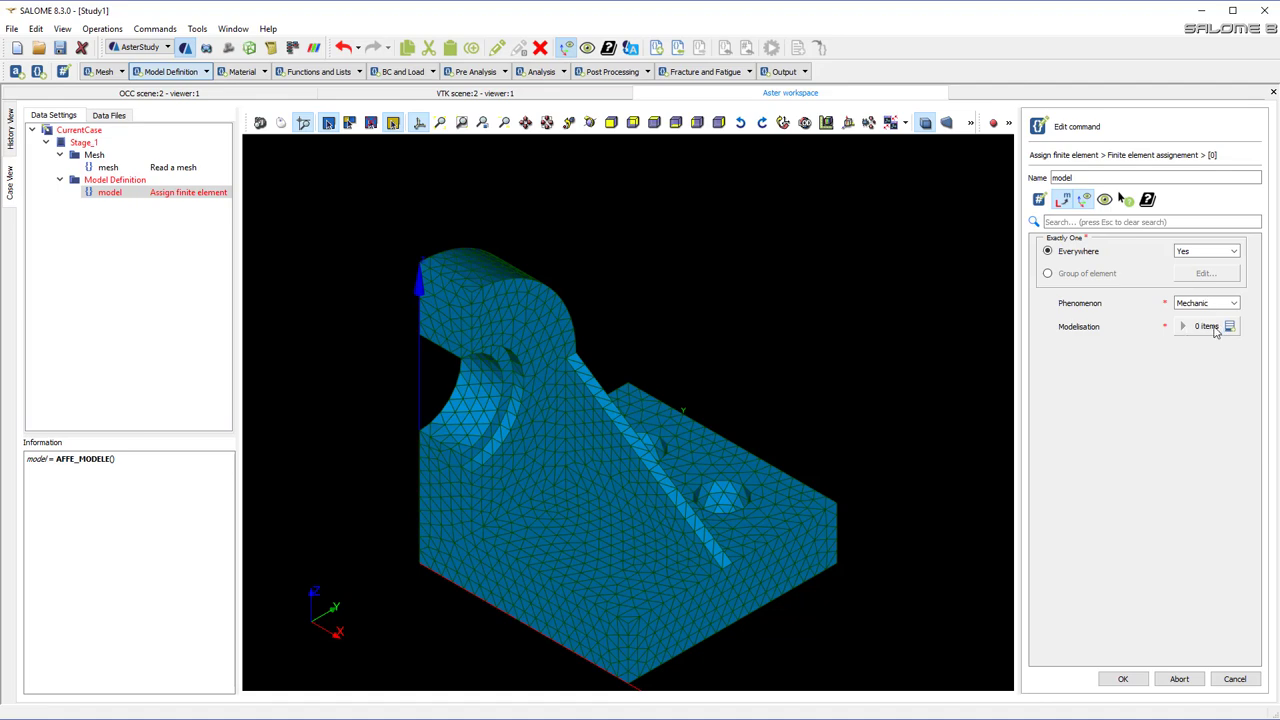
pyautogui.click(1230, 328)
pyautogui.click(1183, 356)
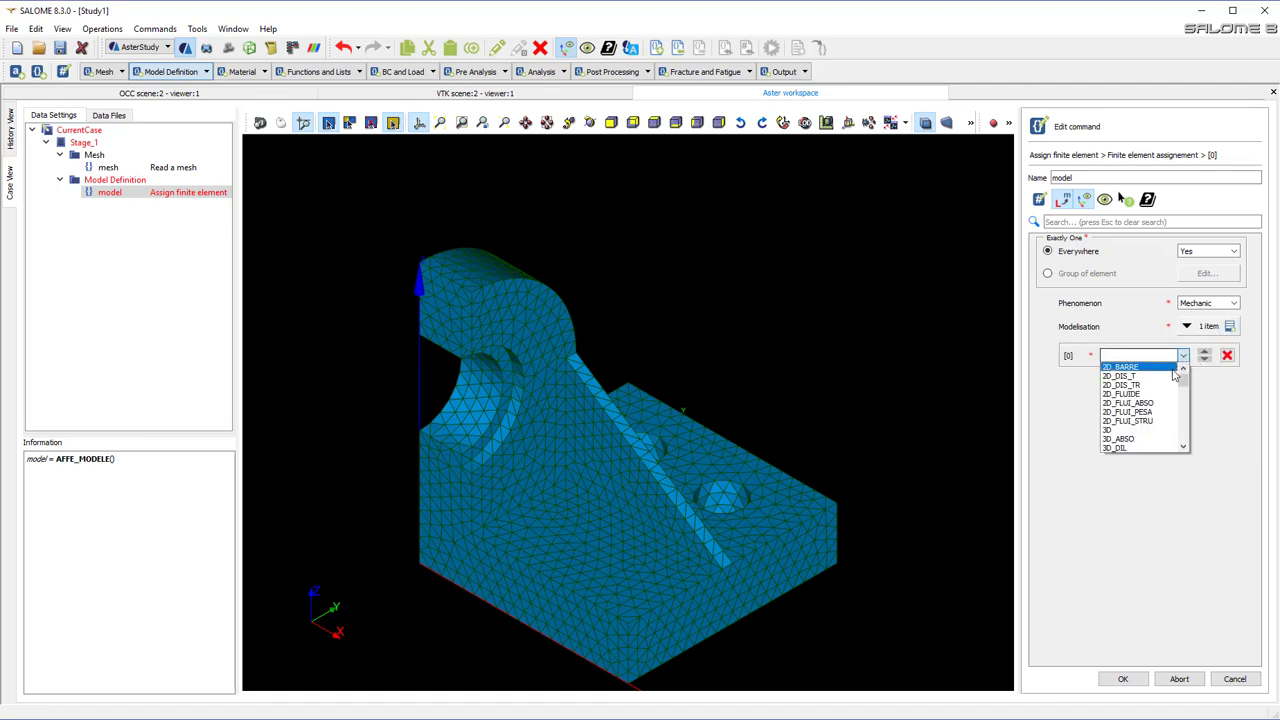
pyautogui.click(1150, 430)
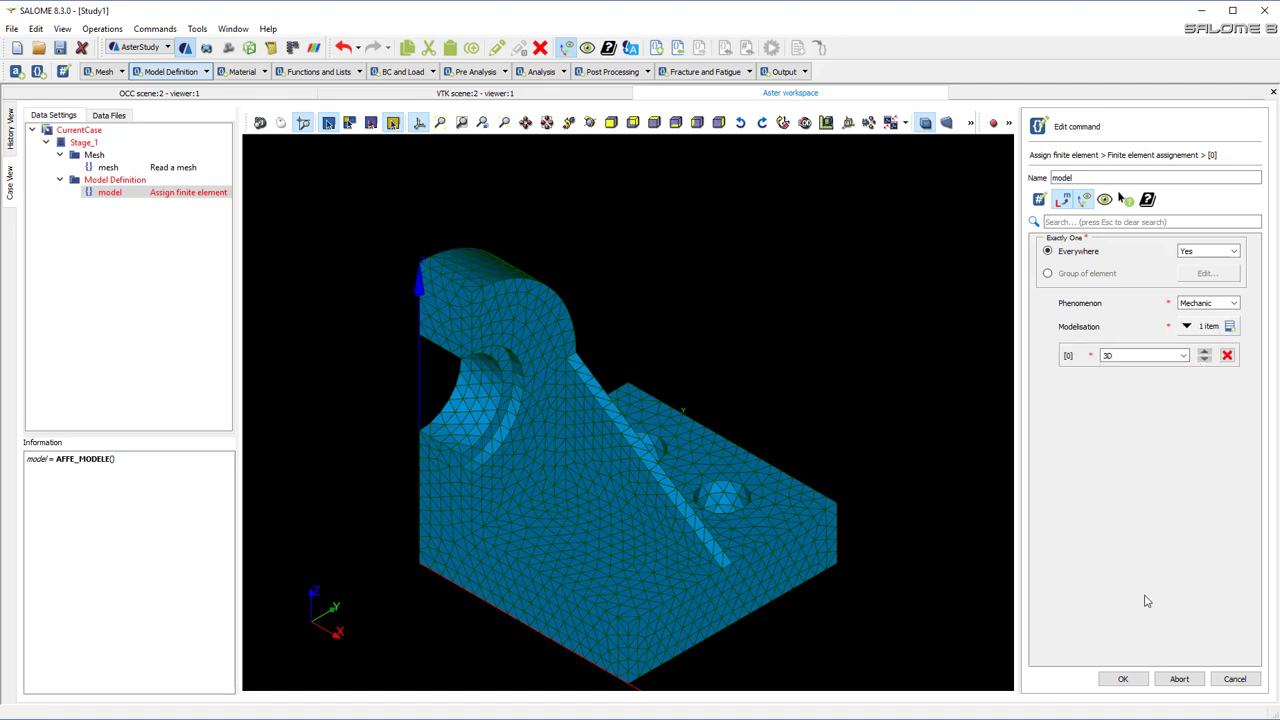
pyautogui.click(1123, 679)
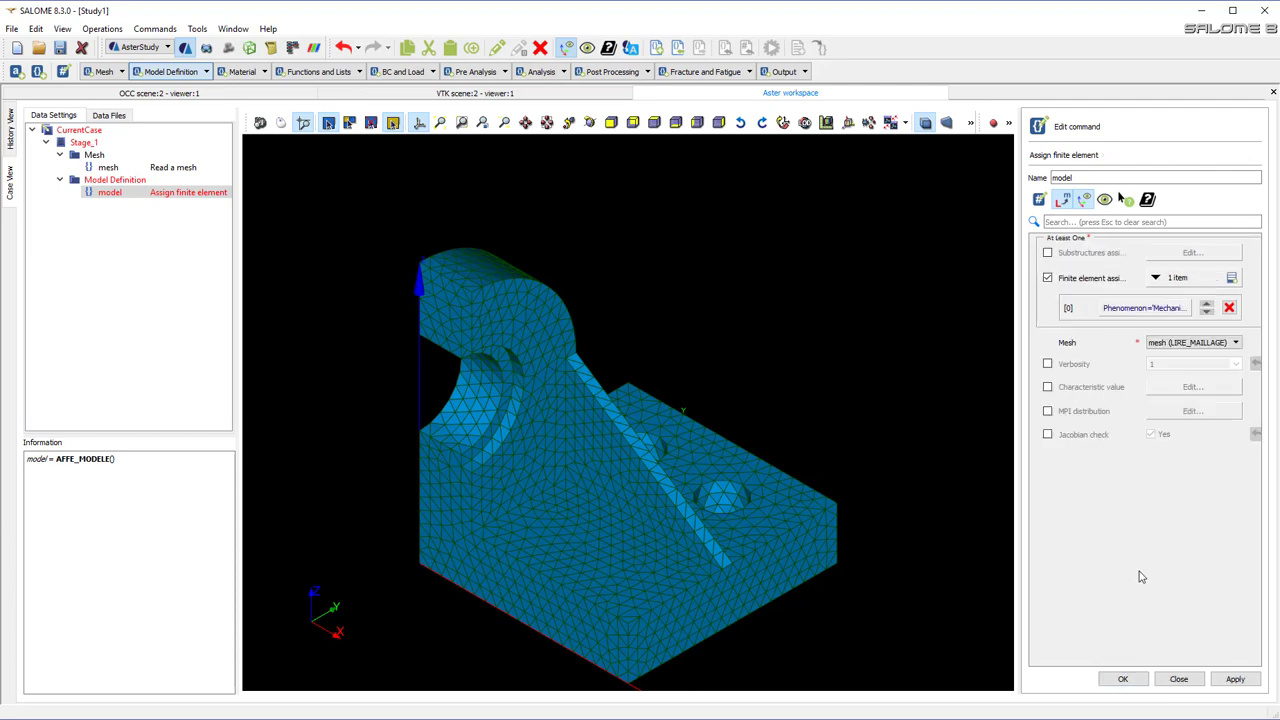
pyautogui.click(1122, 679)
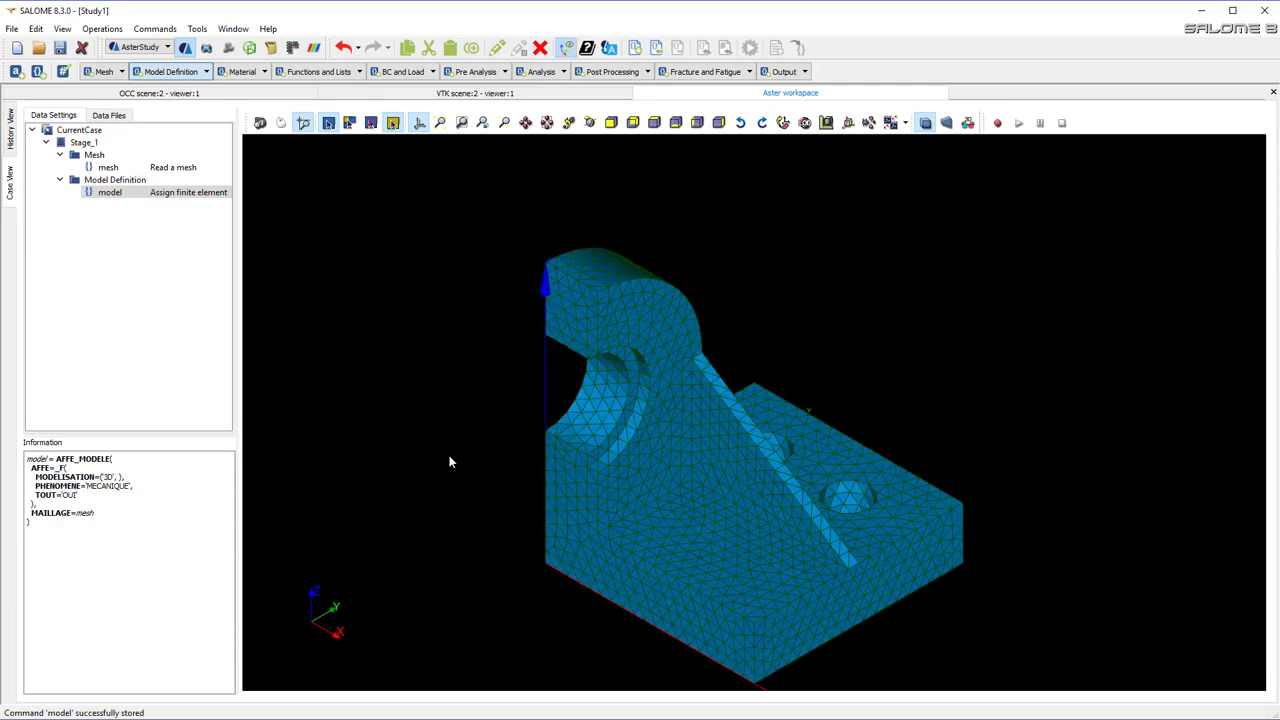
pyautogui.keyDown('ctrl'); pyautogui.moveTo(682, 518); pyautogui.dragTo(595, 527, button='right'); pyautogui.keyUp('ctrl')
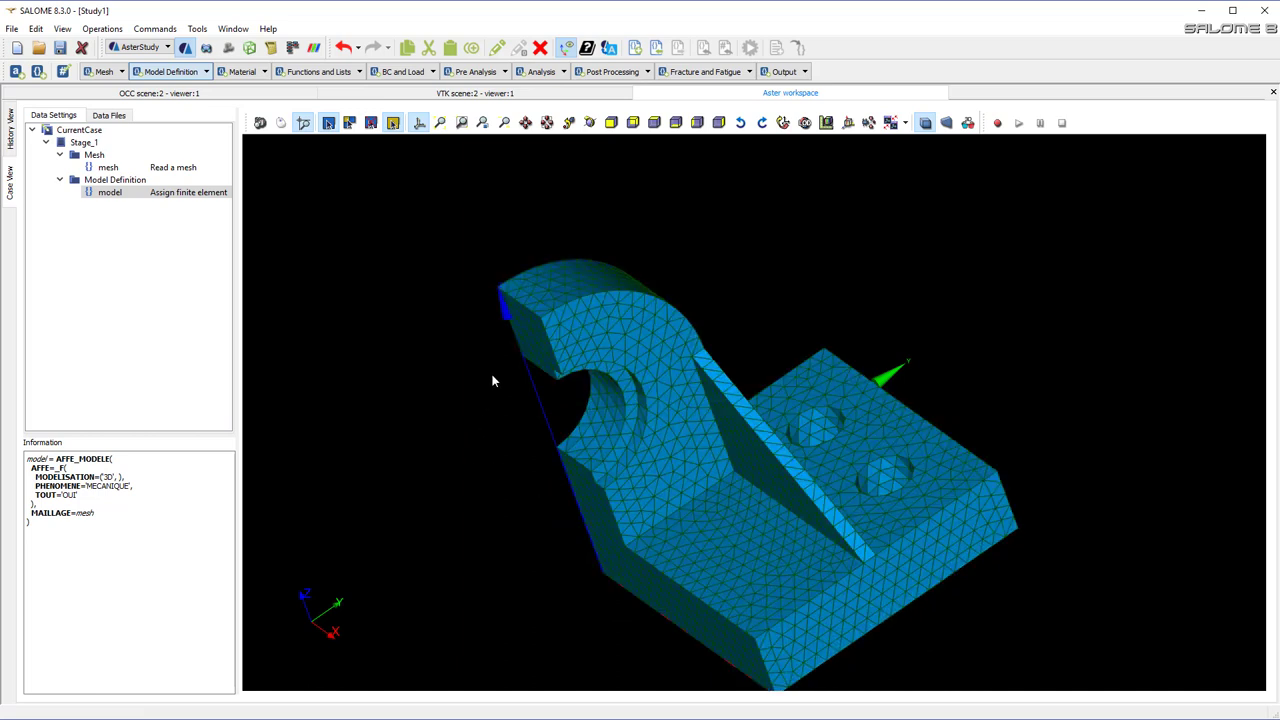
# - Add material 'mater' with linear isotropic elasticity E=200000 and NU=0.3, and store it
pyautogui.click(264, 72)
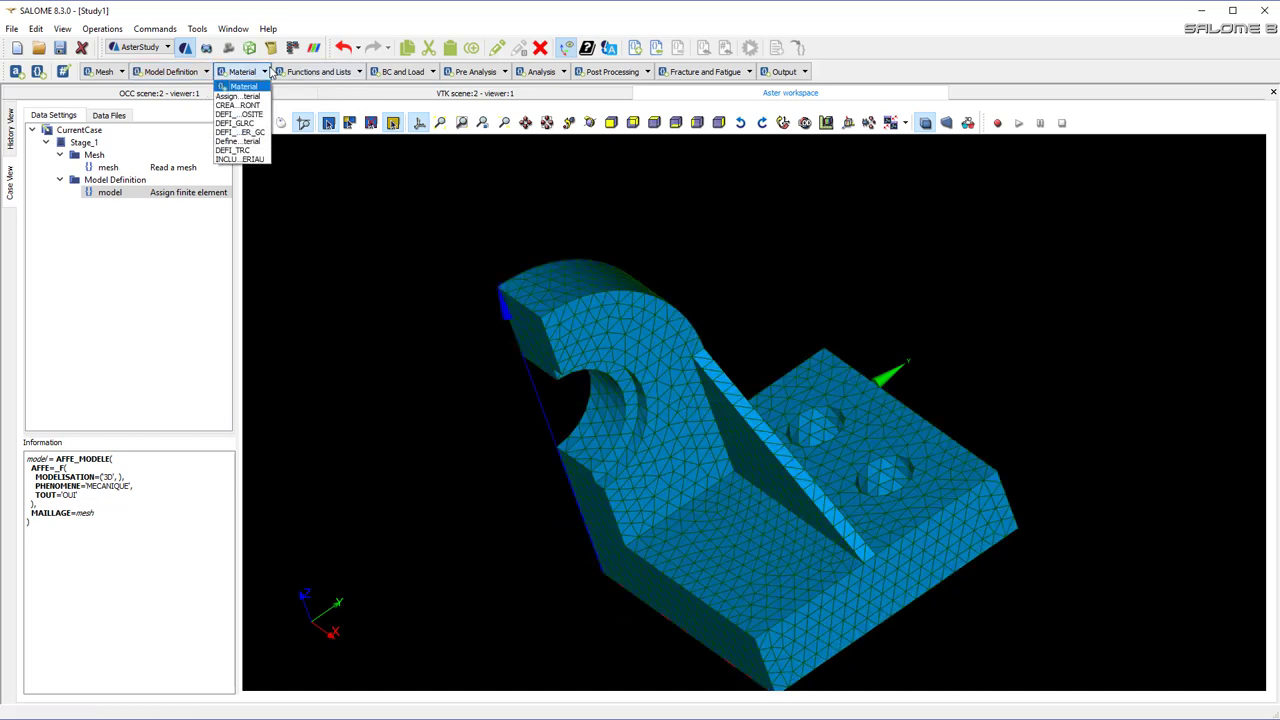
pyautogui.click(257, 143)
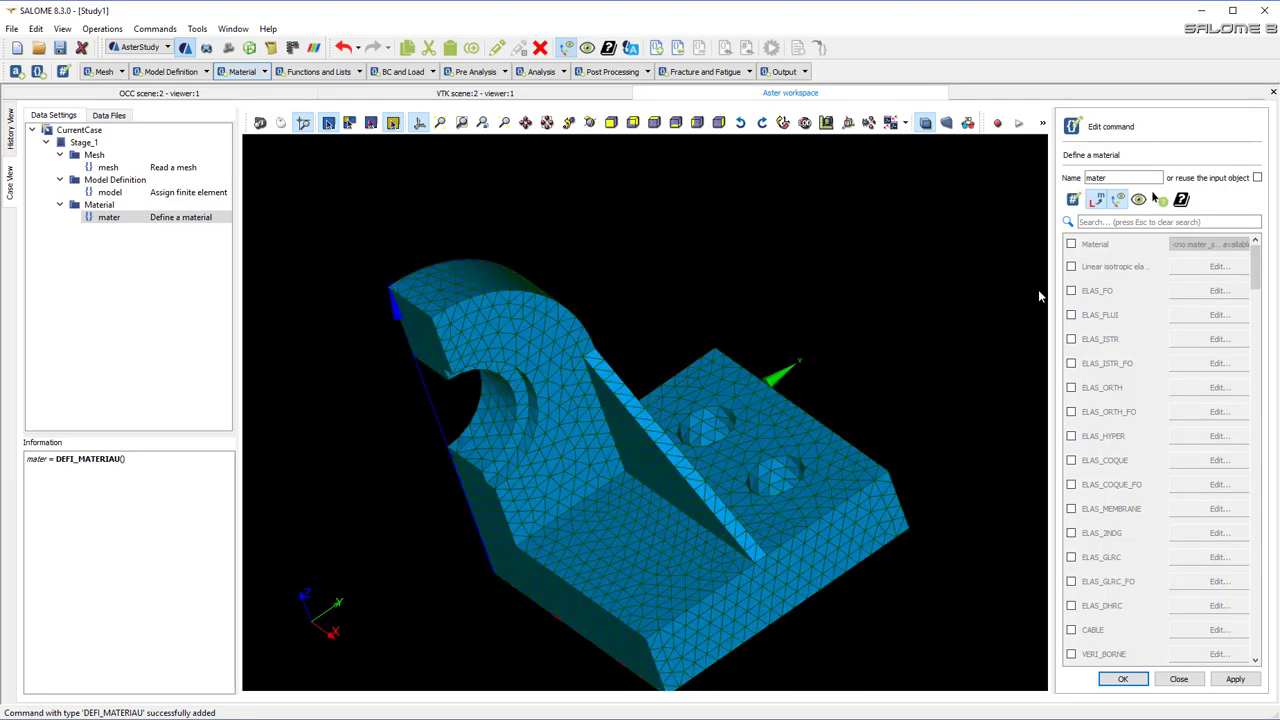
pyautogui.click(1071, 267)
pyautogui.click(1186, 268)
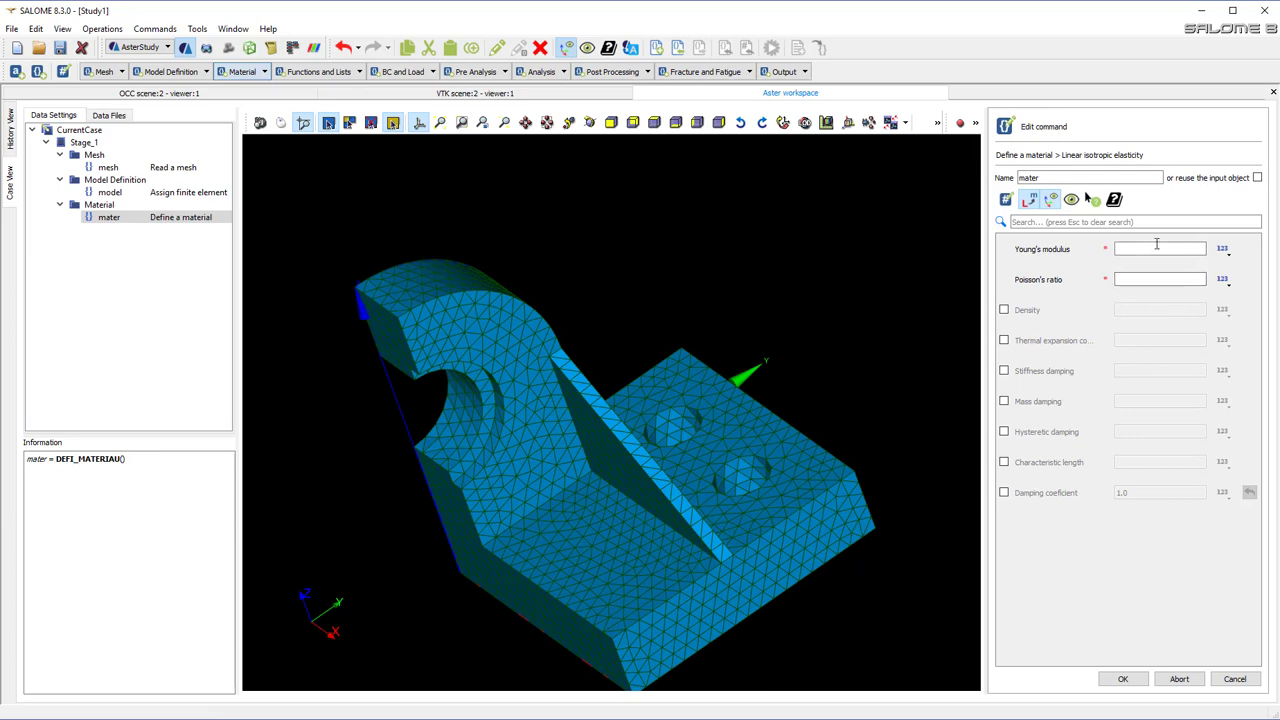
pyautogui.click(1118, 250)
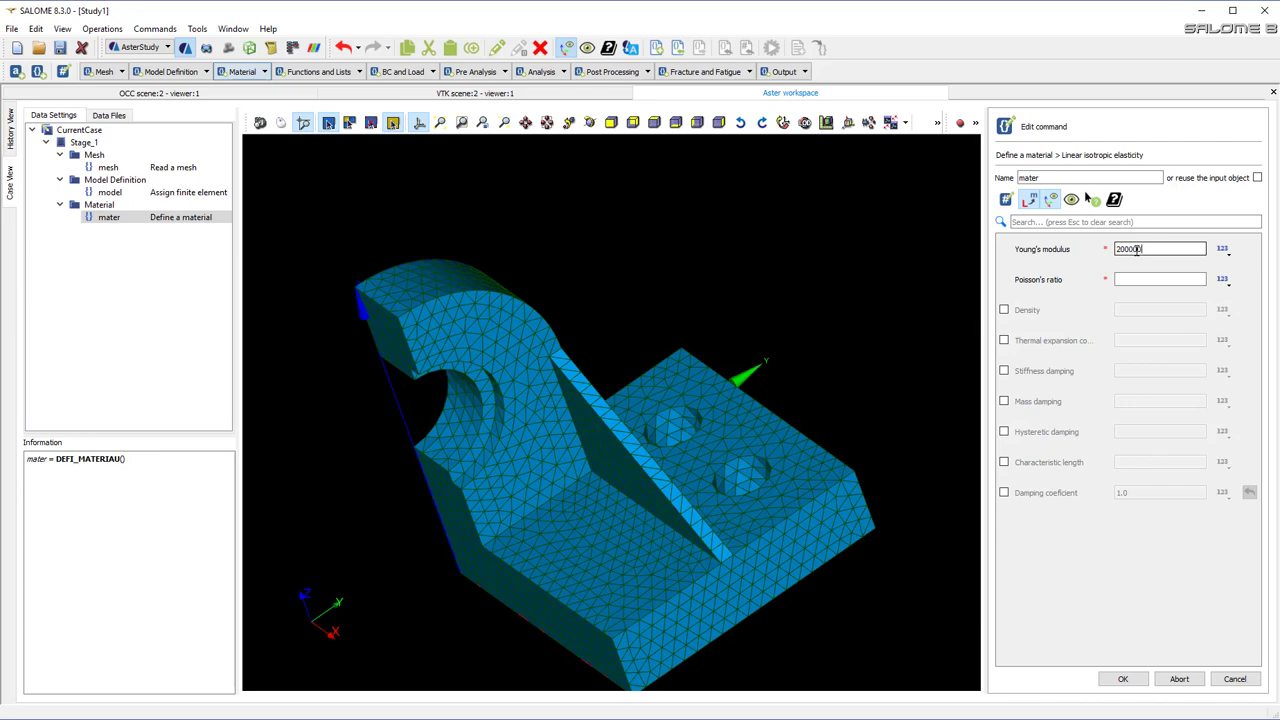
pyautogui.press('Tab')
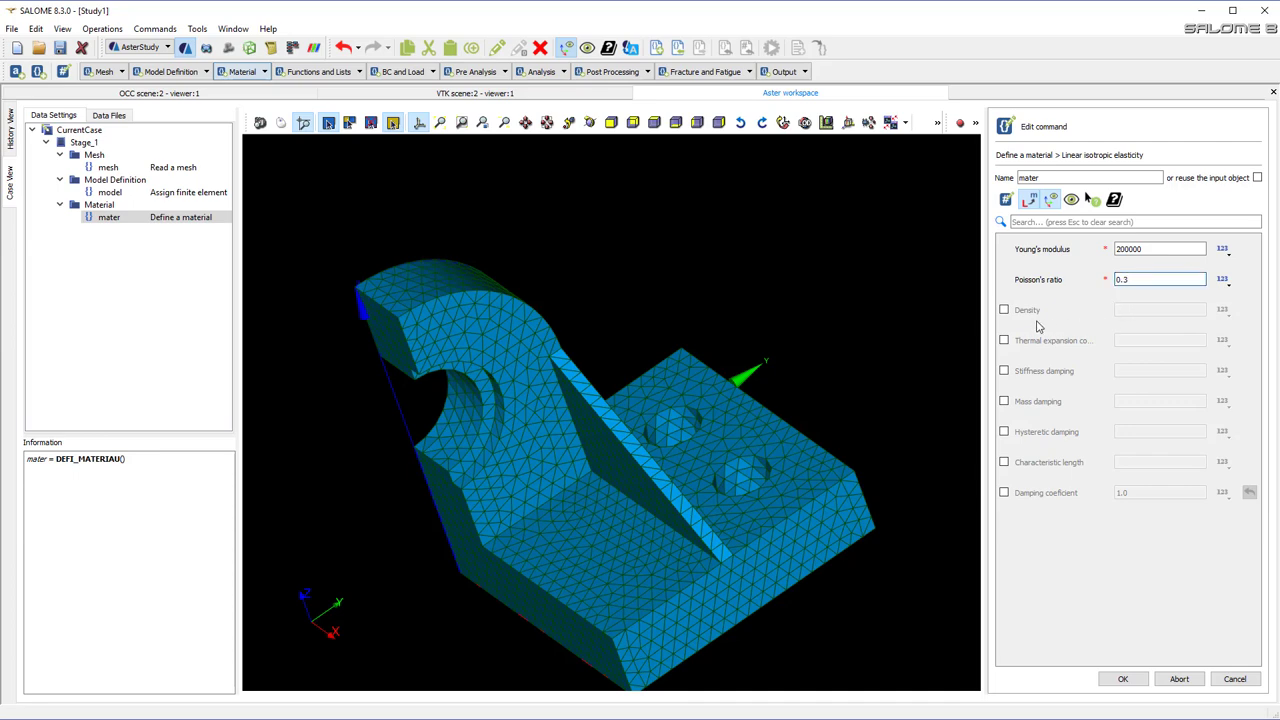
pyautogui.click(1123, 679)
pyautogui.click(1124, 680)
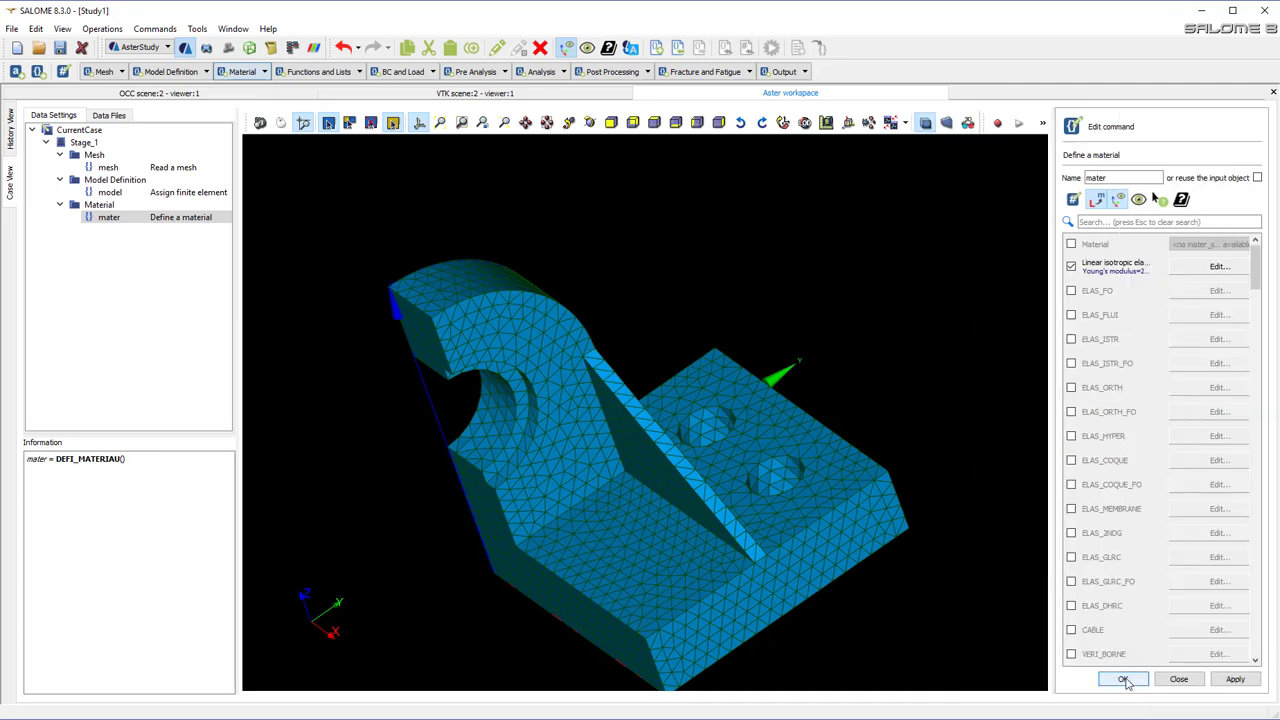
pyautogui.click(1124, 680)
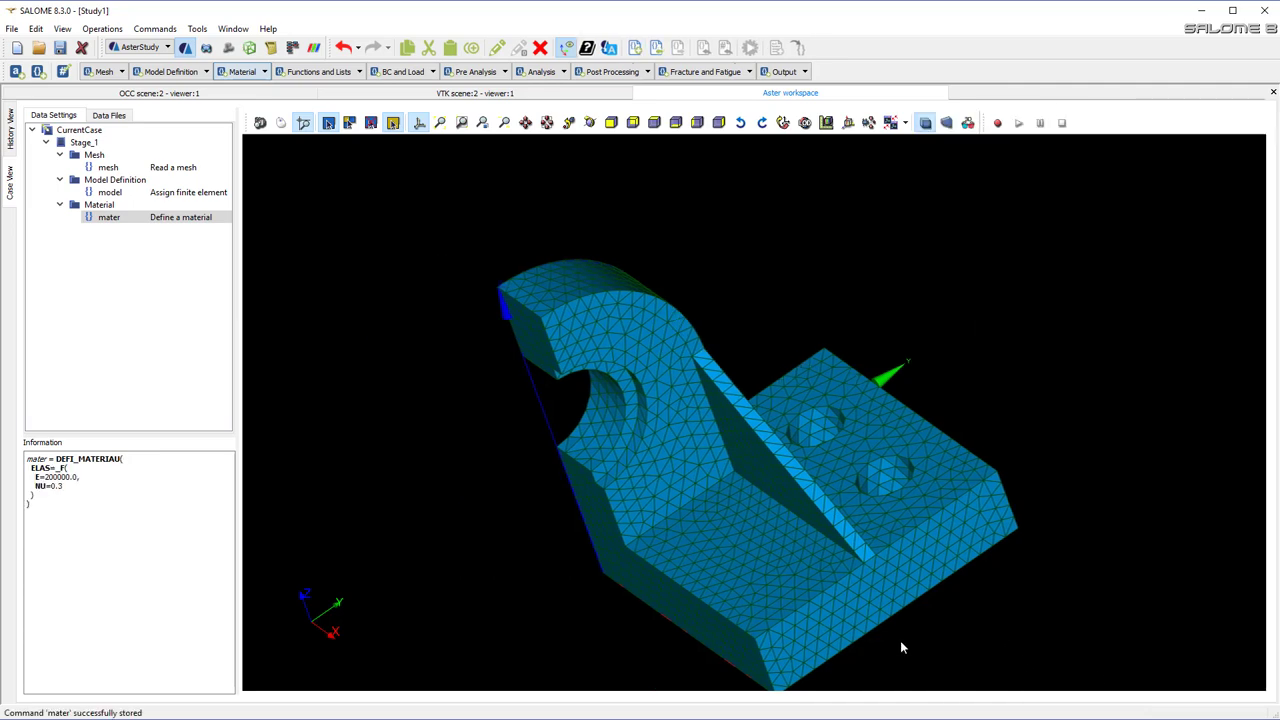
# - Create the fieldmat Assign a material command applying mater on all cells of model
pyautogui.click(265, 72)
pyautogui.click(250, 97)
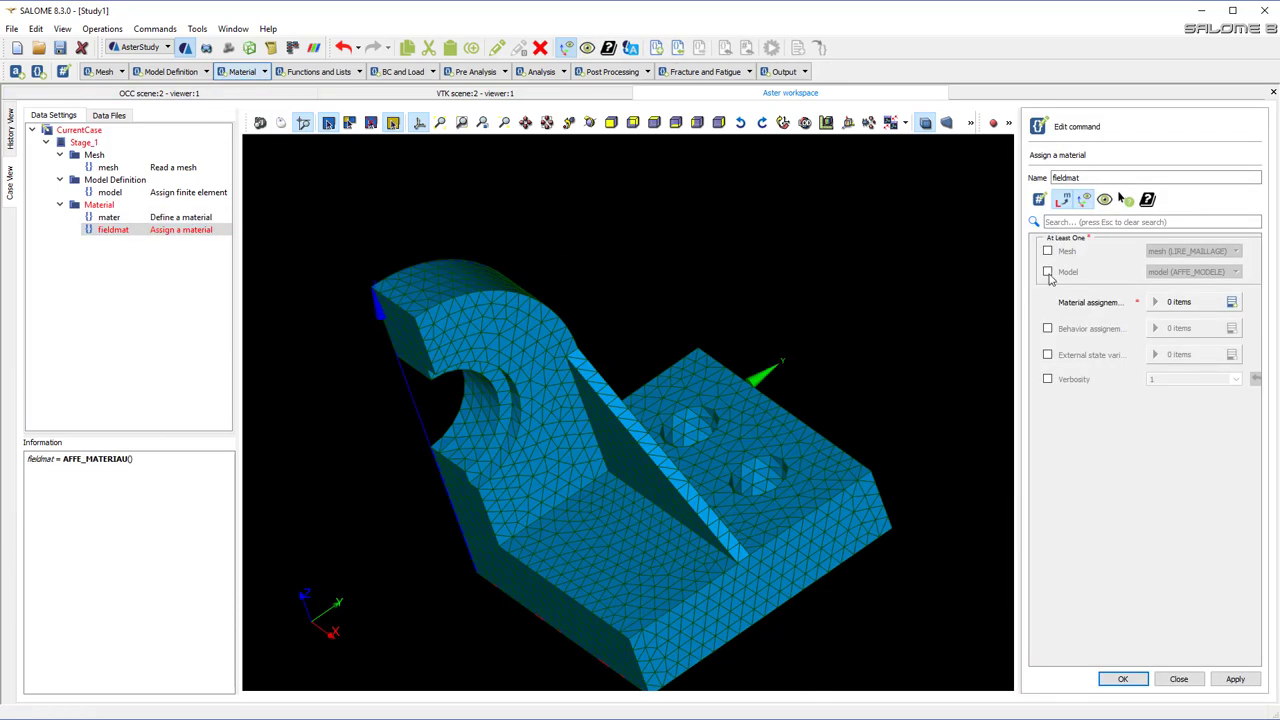
pyautogui.click(1048, 272)
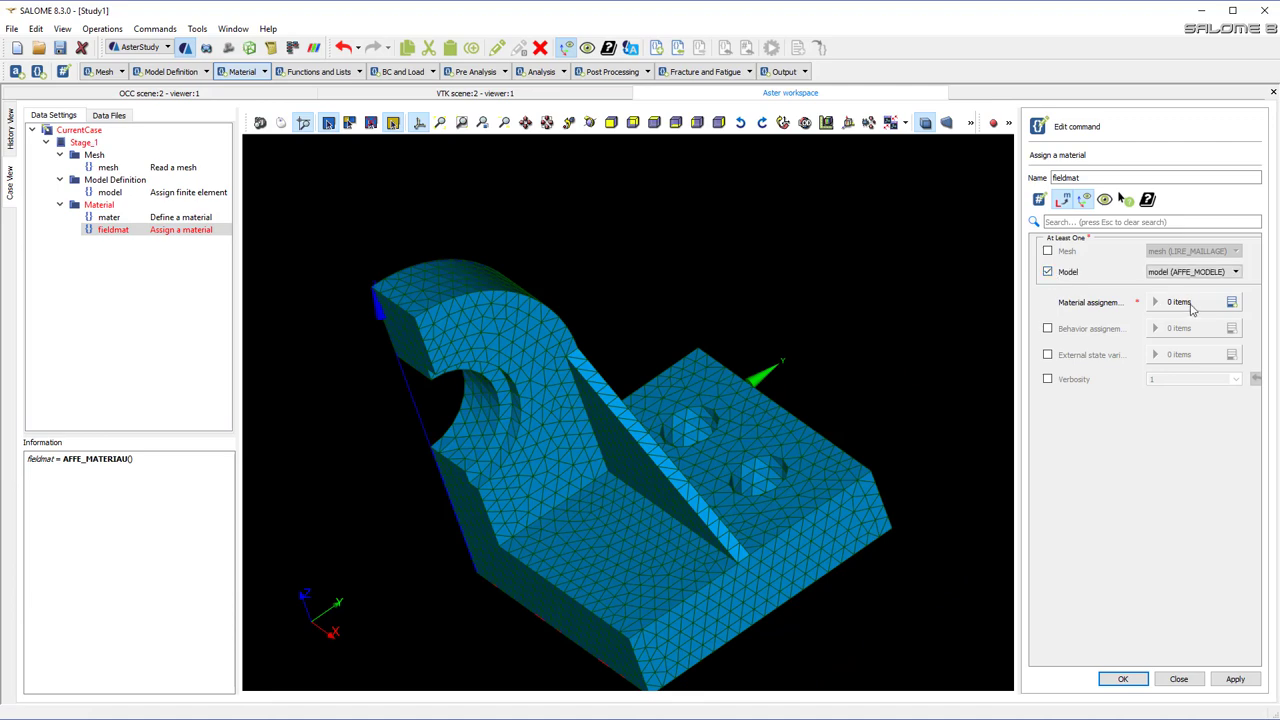
pyautogui.click(1231, 301)
pyautogui.click(1140, 334)
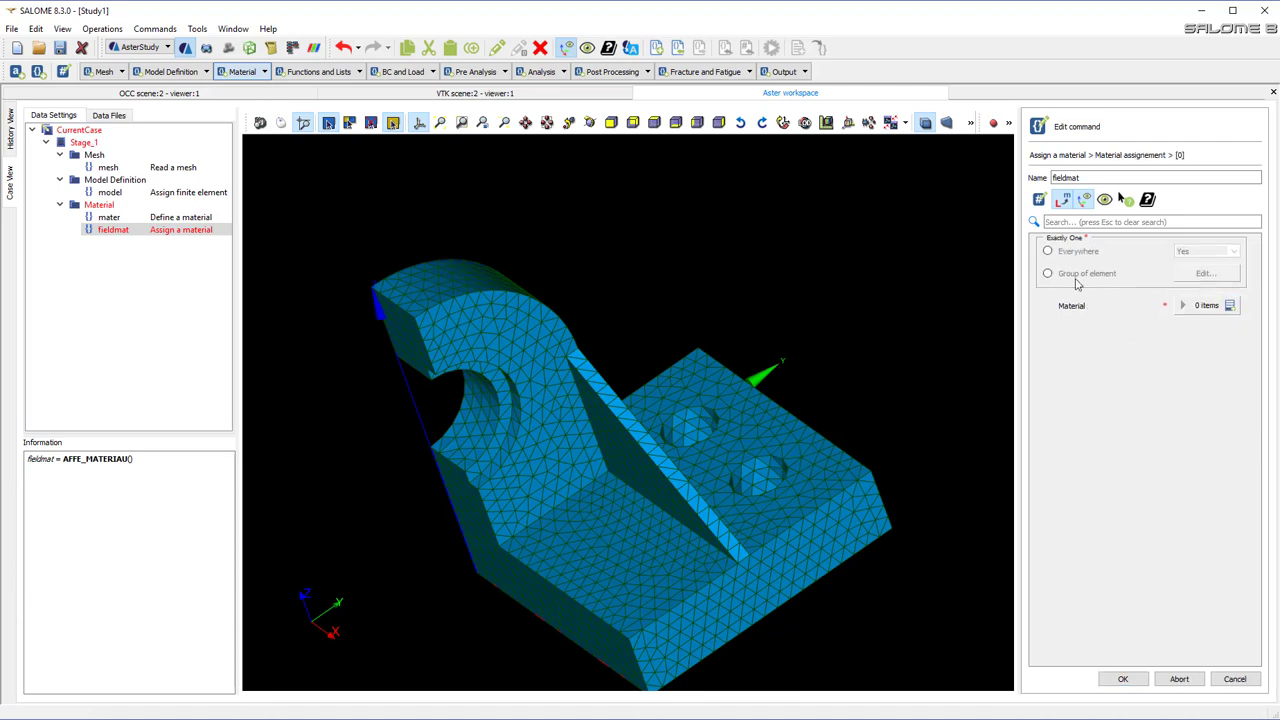
pyautogui.click(1230, 306)
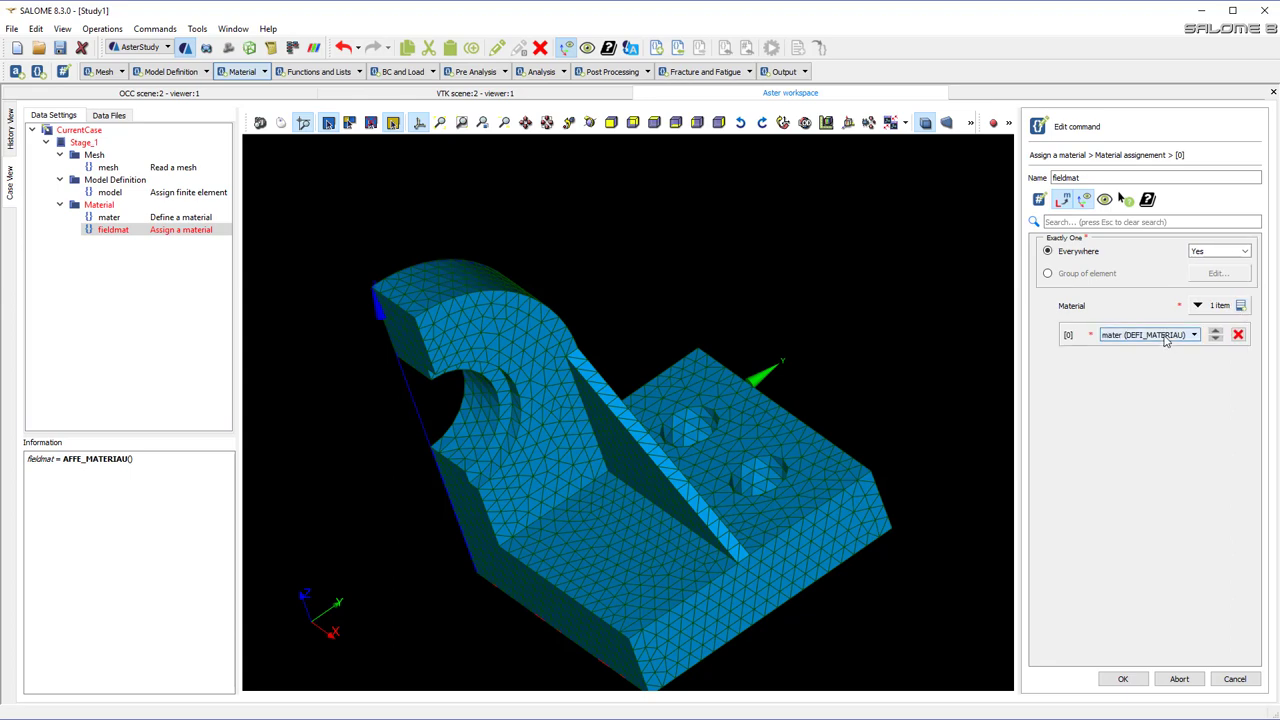
pyautogui.click(1121, 680)
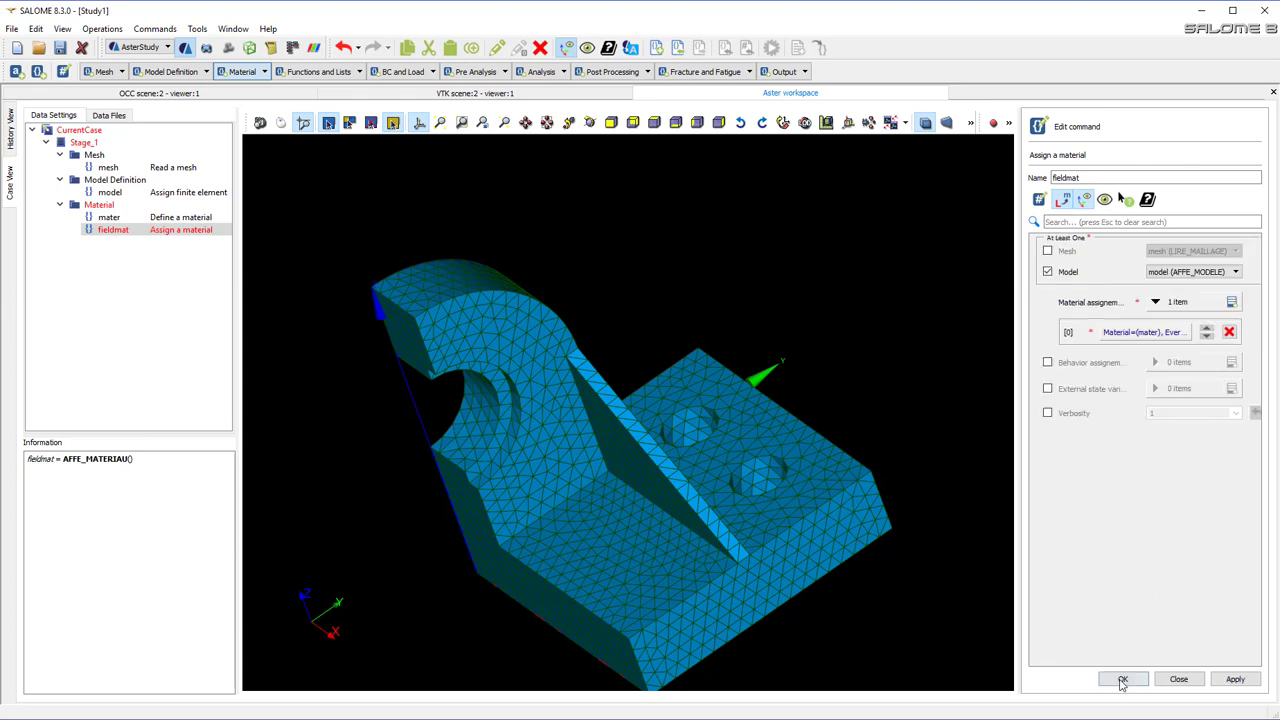
pyautogui.click(1122, 680)
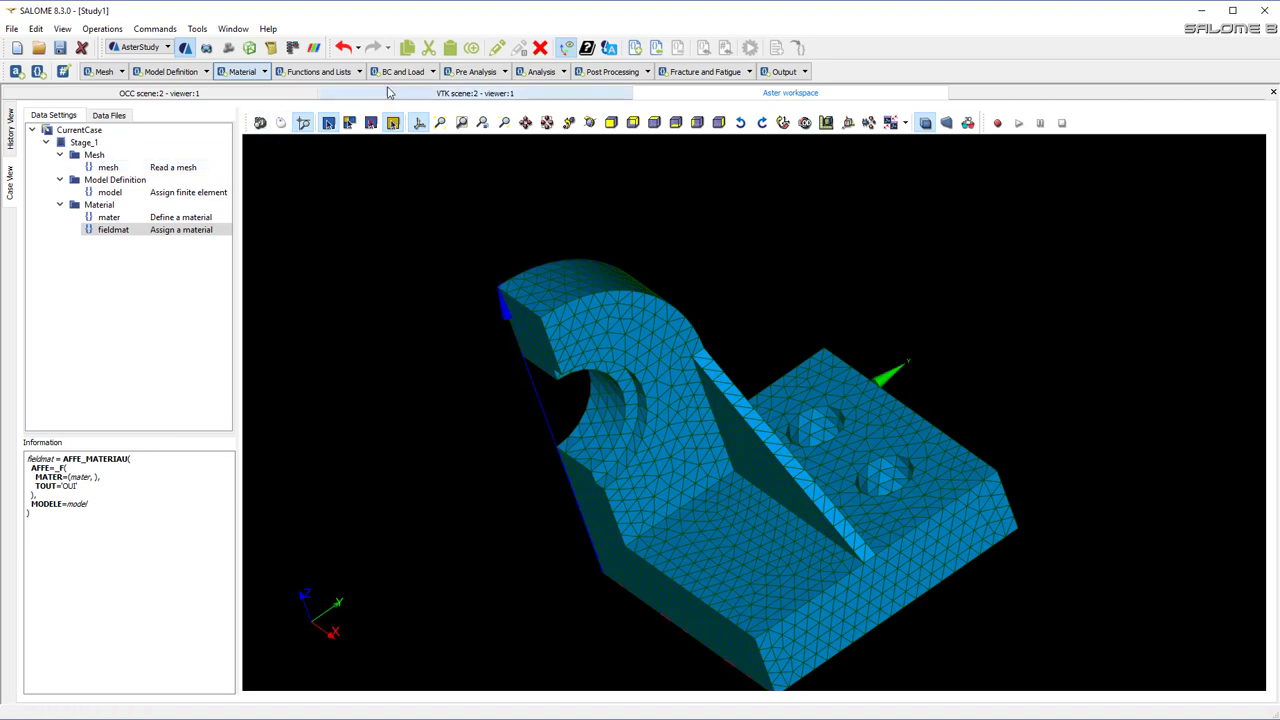
# - Add an empty Assign mechanical load (AFFE_CHAR_MECA) command named load
pyautogui.click(431, 72)
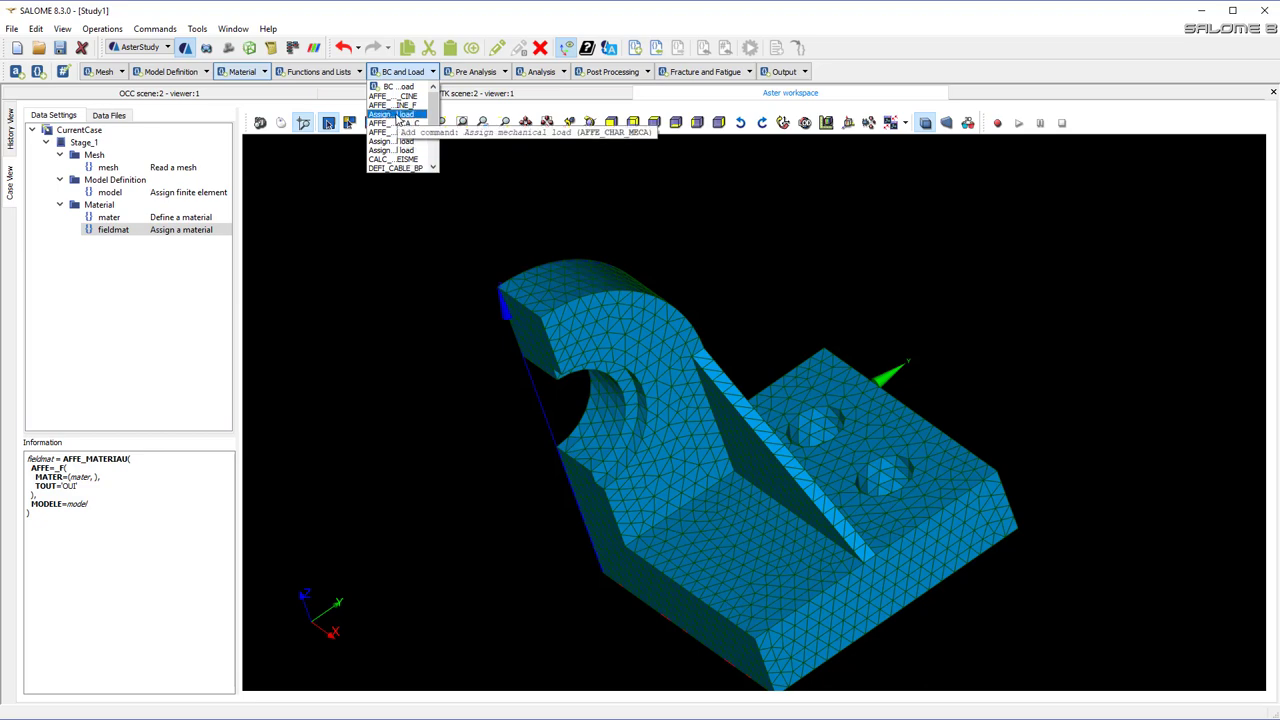
pyautogui.click(398, 117)
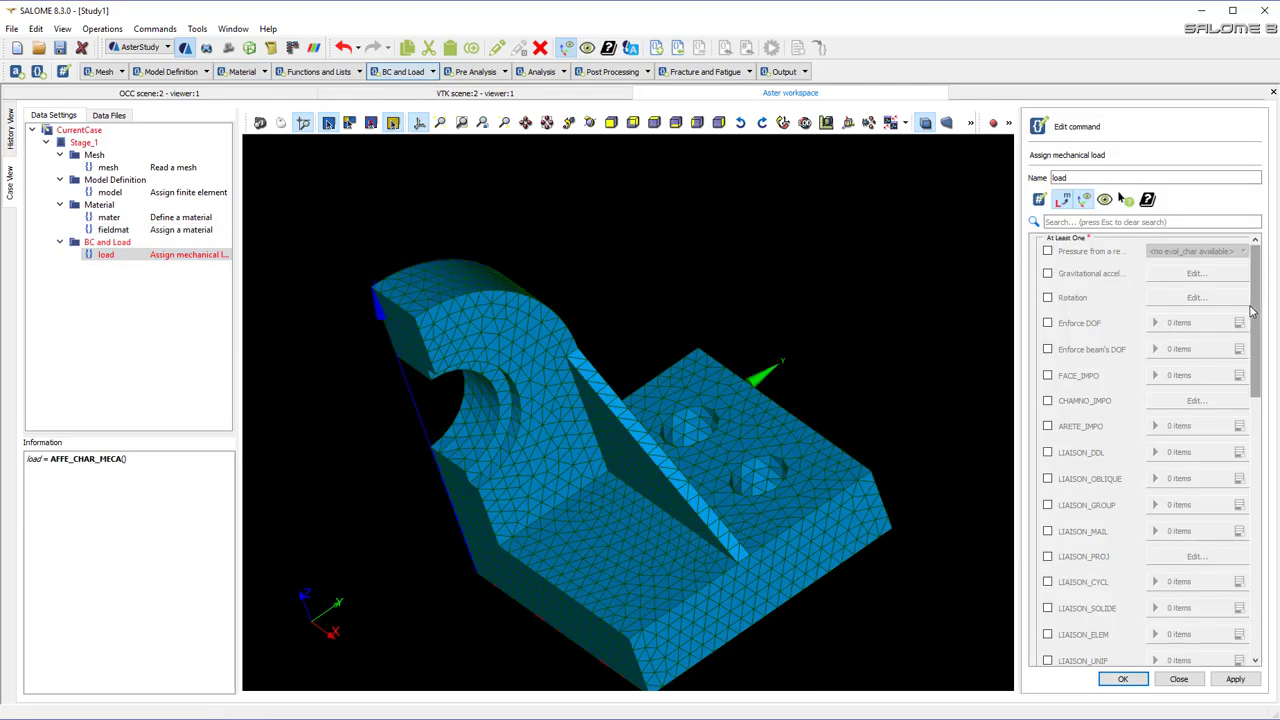
# - Add an Enforce DOF entry restricted to the pinned group of elements
pyautogui.click(1047, 323)
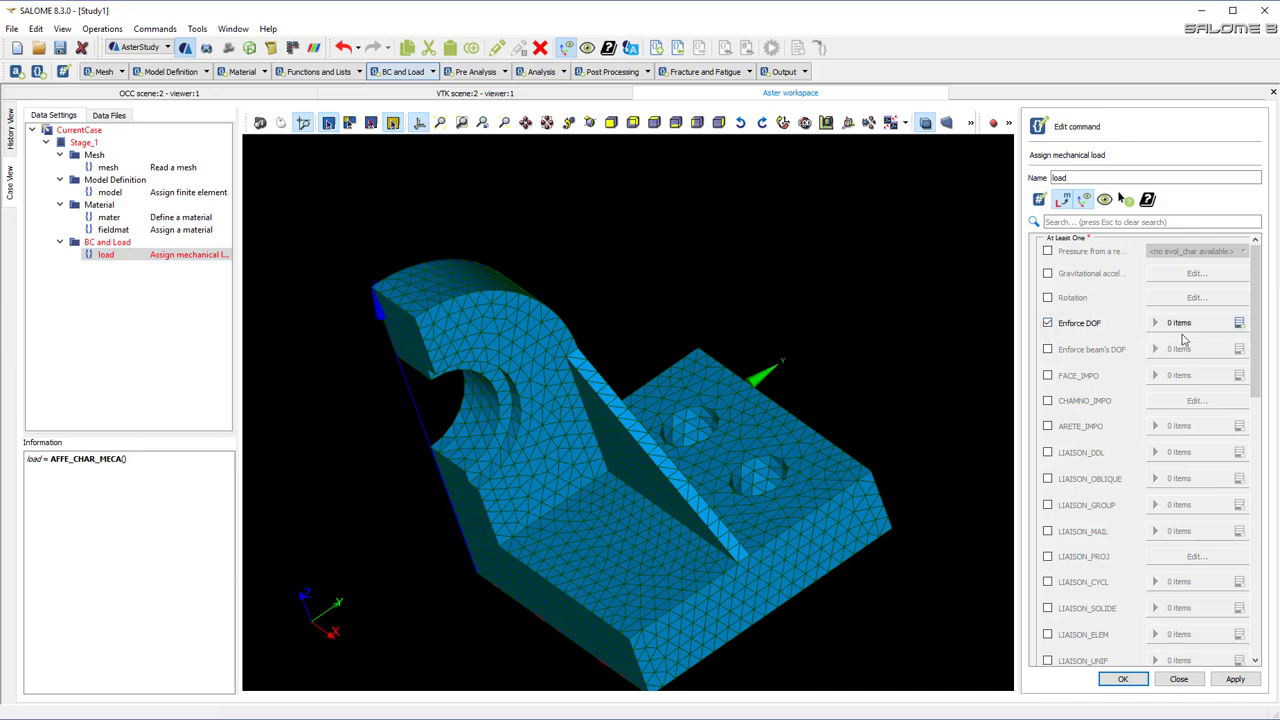
pyautogui.click(1239, 322)
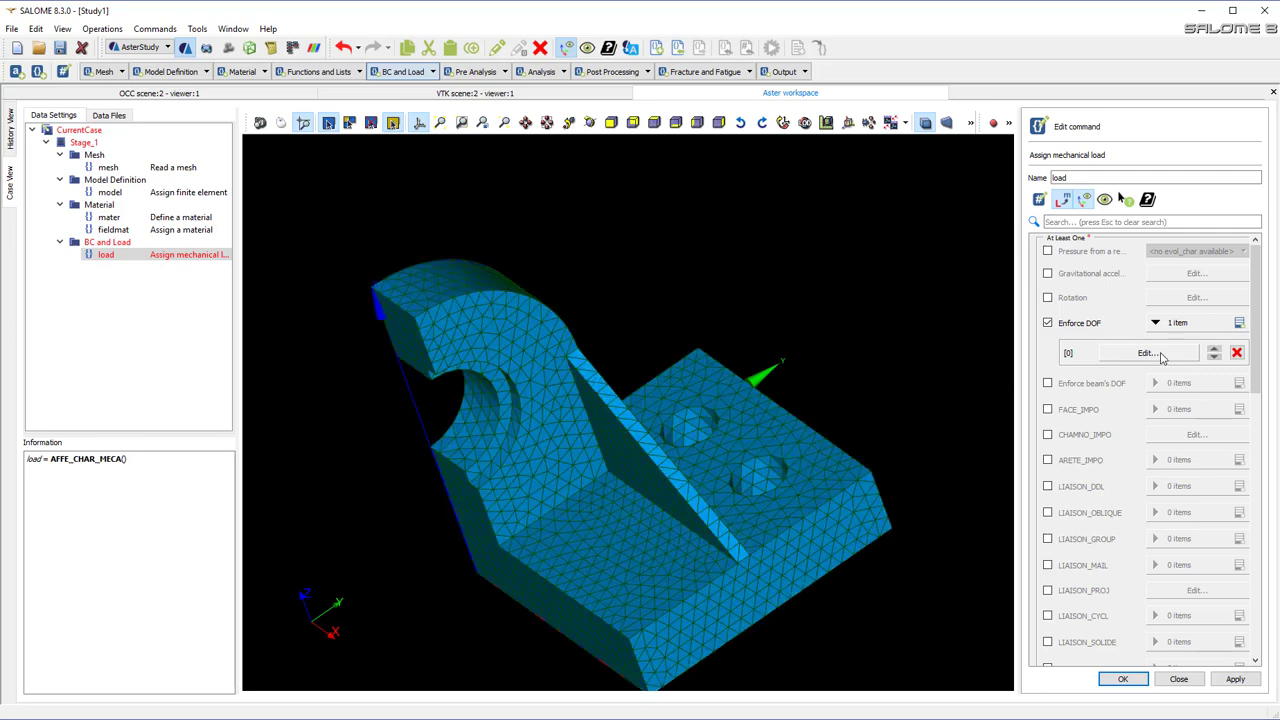
pyautogui.click(1158, 355)
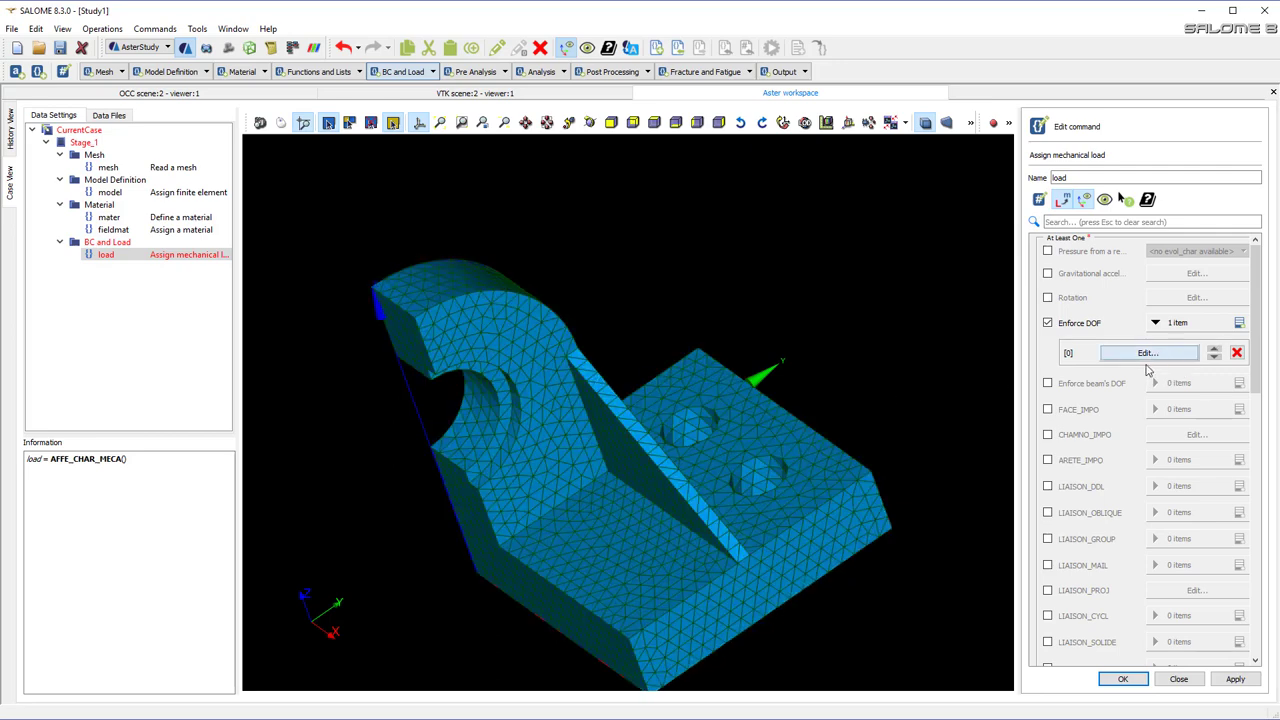
pyautogui.click(1146, 357)
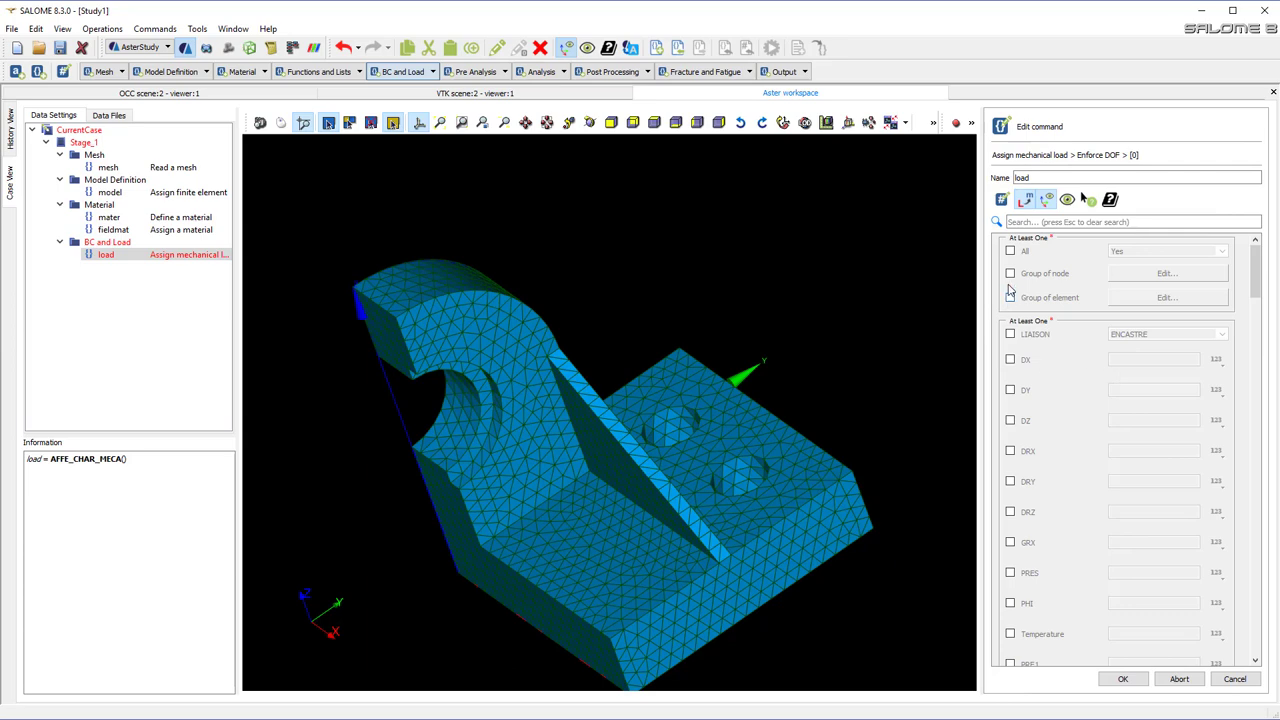
pyautogui.click(1115, 300)
pyautogui.click(1150, 299)
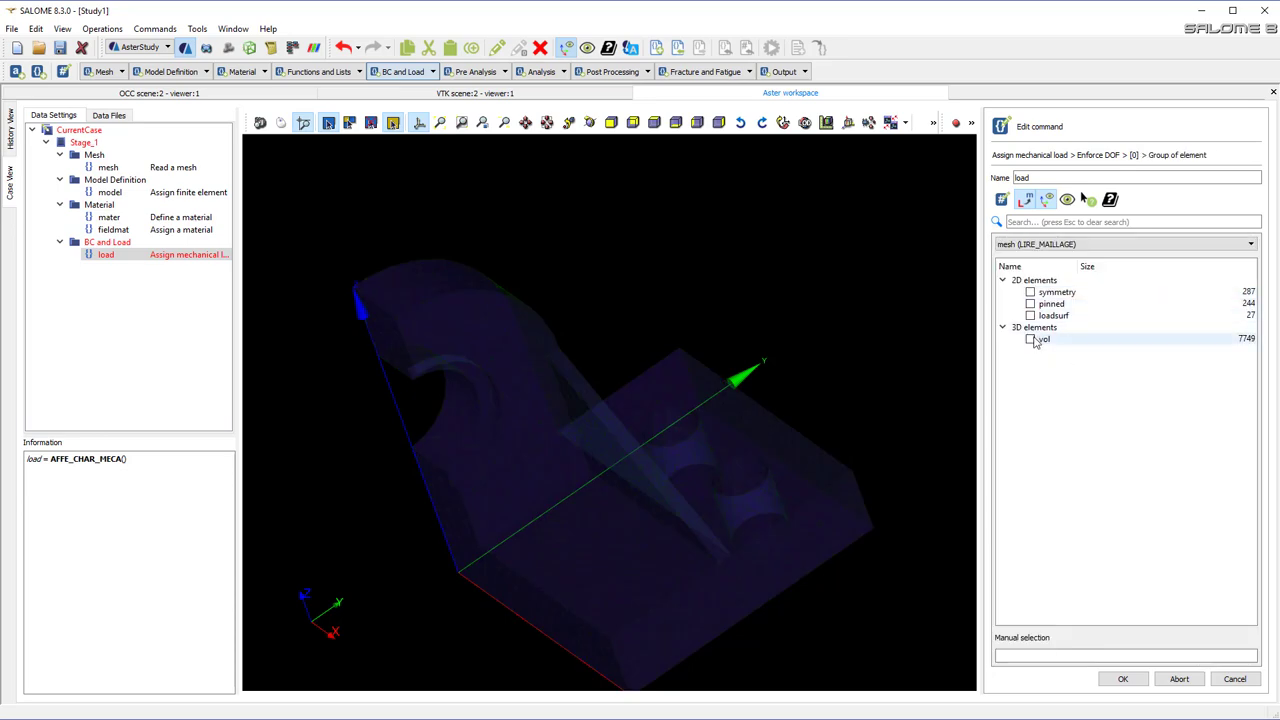
pyautogui.click(1030, 303)
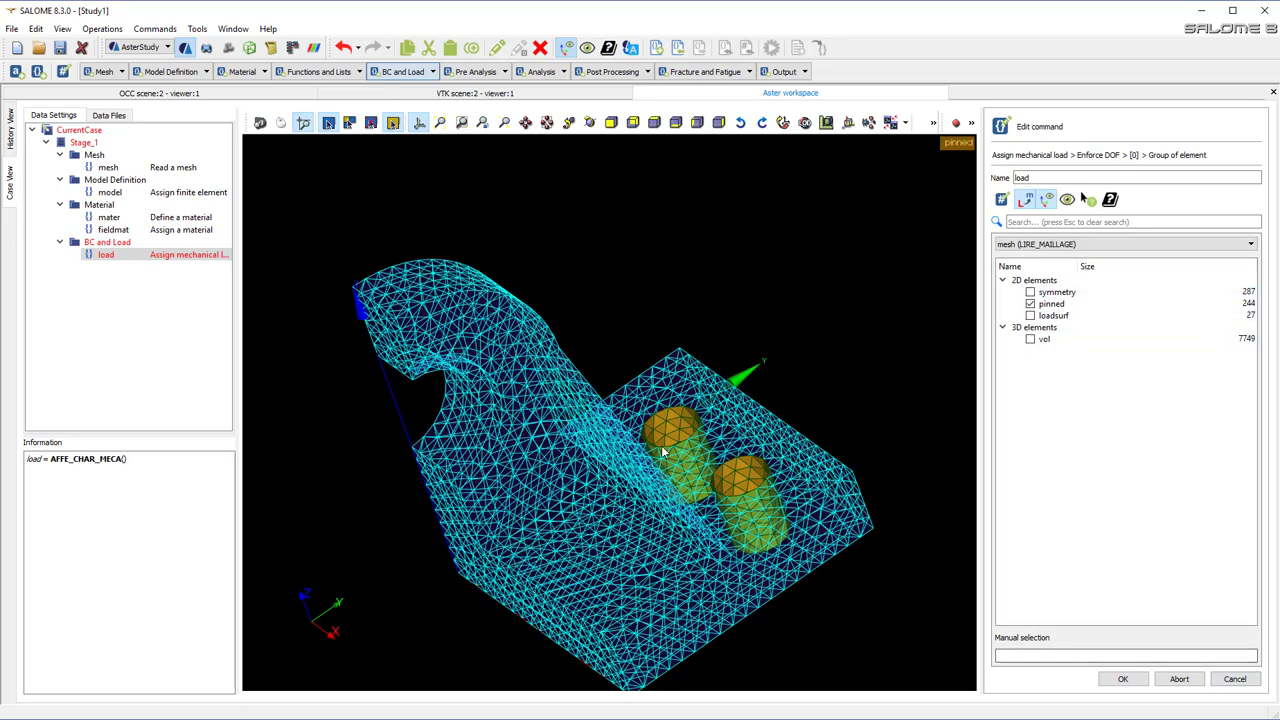
pyautogui.click(1123, 679)
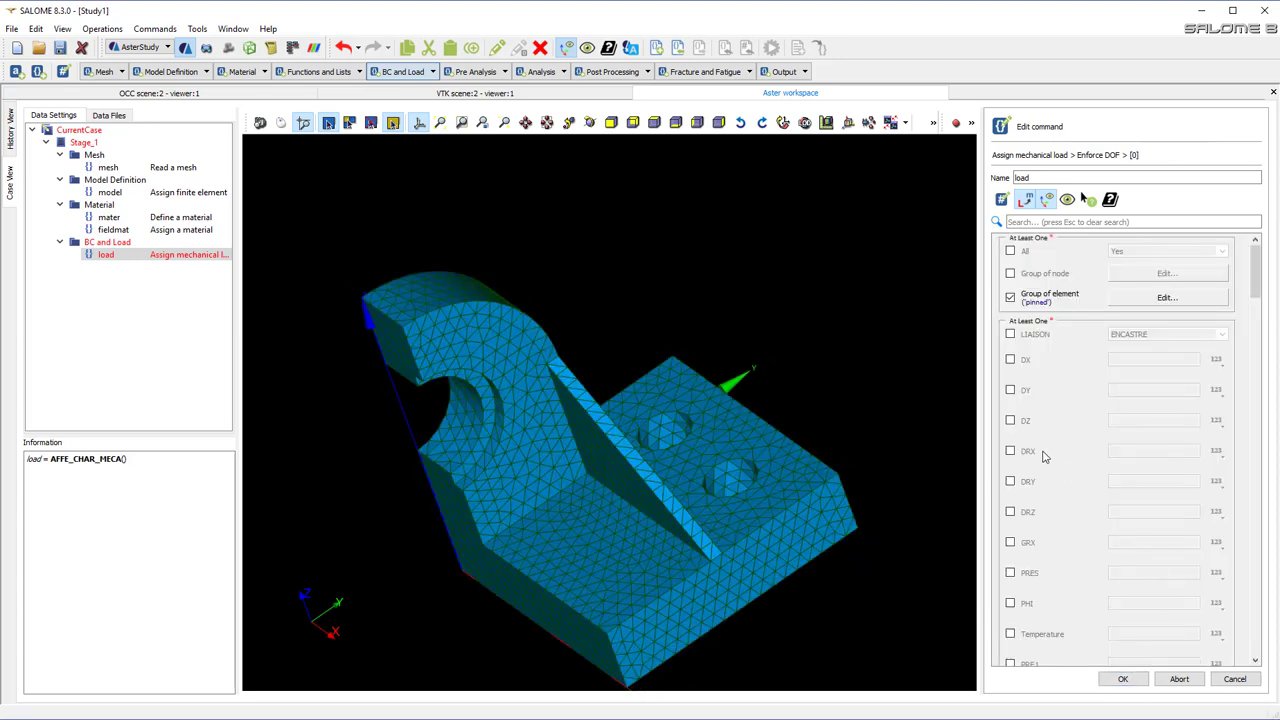
# - Fix DX, DY and DZ to 0 on the pinned entry and confirm it
pyautogui.click(1011, 360)
pyautogui.click(1010, 390)
pyautogui.click(1010, 420)
pyautogui.click(1140, 359)
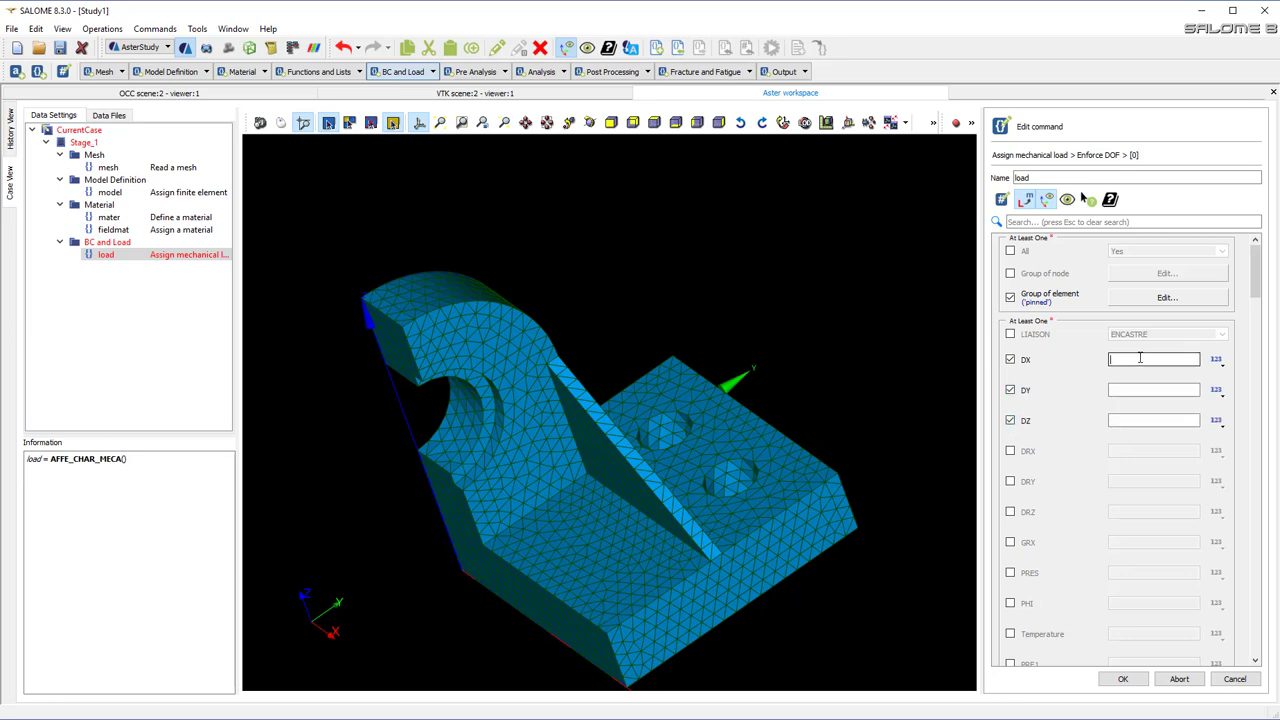
pyautogui.write('0')
pyautogui.click(1155, 390)
pyautogui.write('0')
pyautogui.click(1146, 421)
pyautogui.write('0')
pyautogui.click(1124, 419)
pyautogui.click(1145, 678)
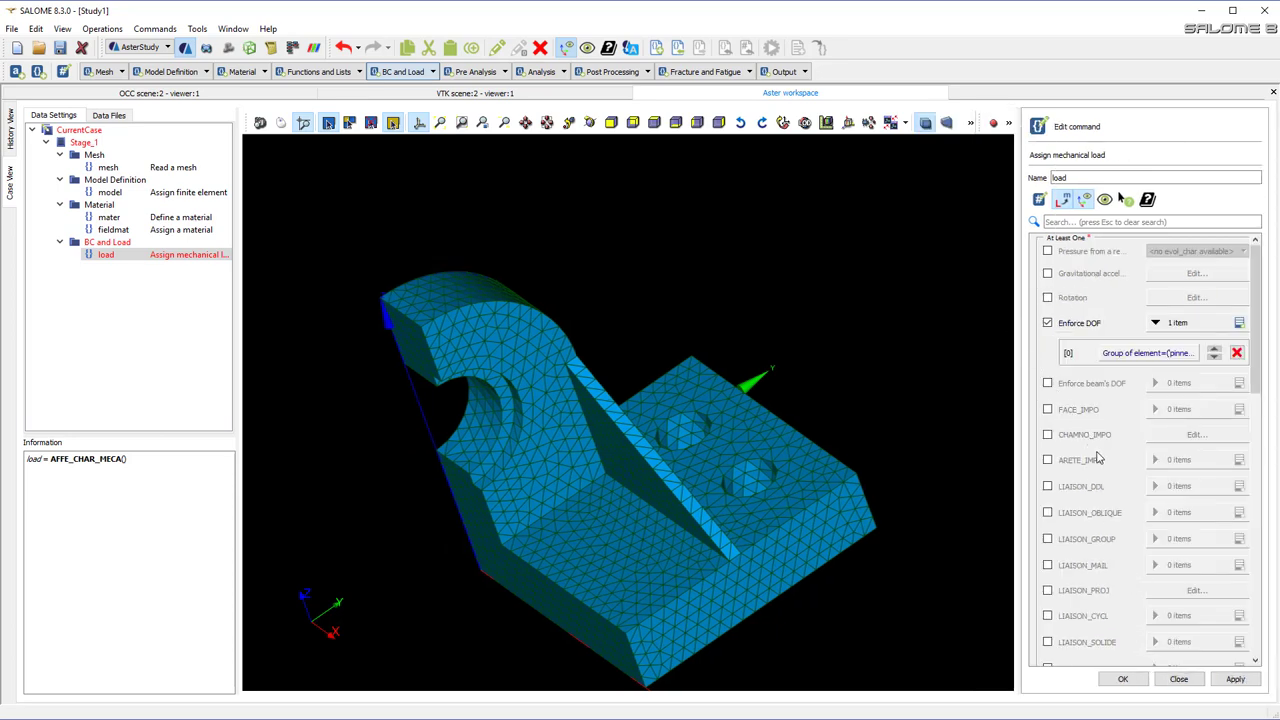
# - Add a second Enforce DOF entry restricted to the symmetry group of faces
pyautogui.moveTo(1247, 378); pyautogui.dragTo(1045, 478)
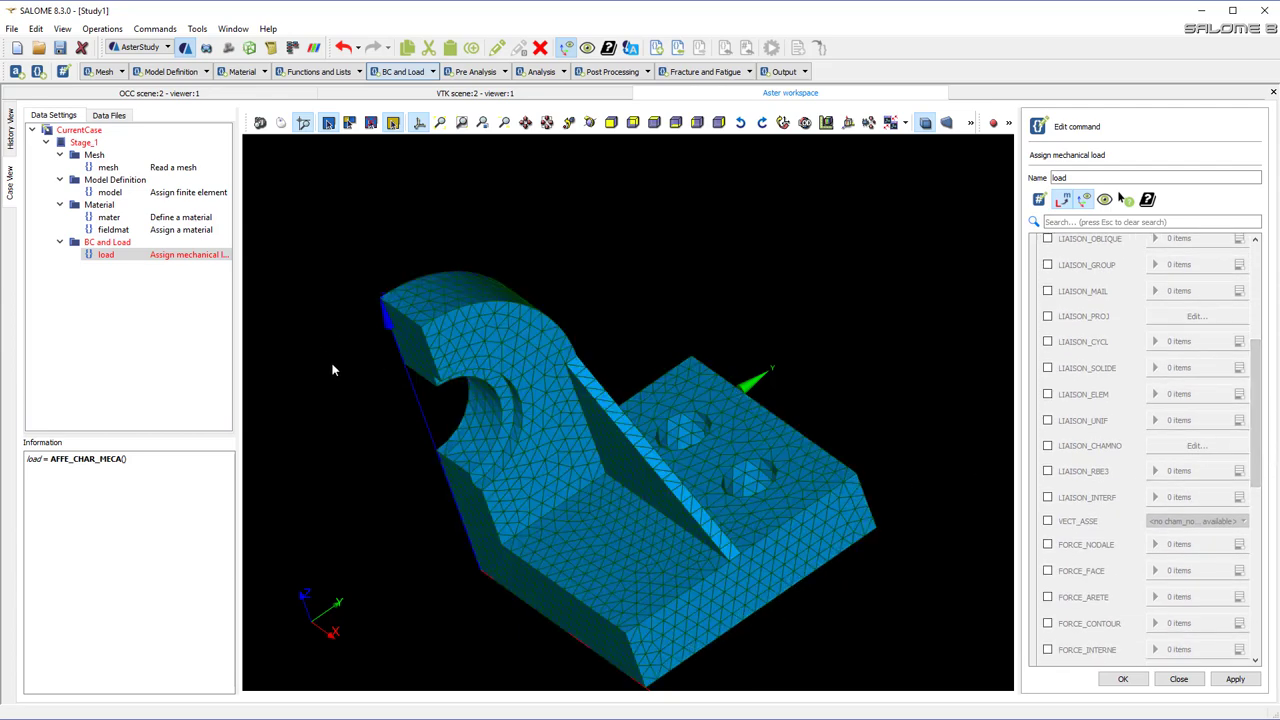
pyautogui.scroll(4, 1124, 367)
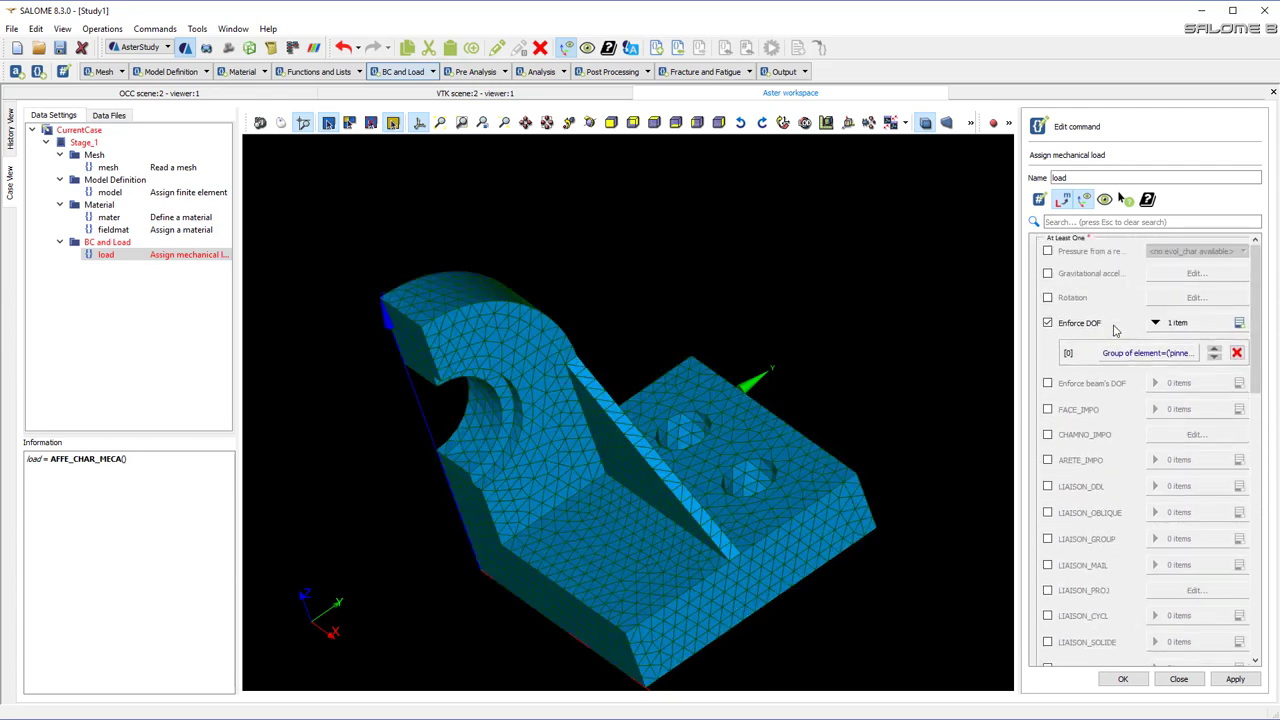
pyautogui.click(1079, 222)
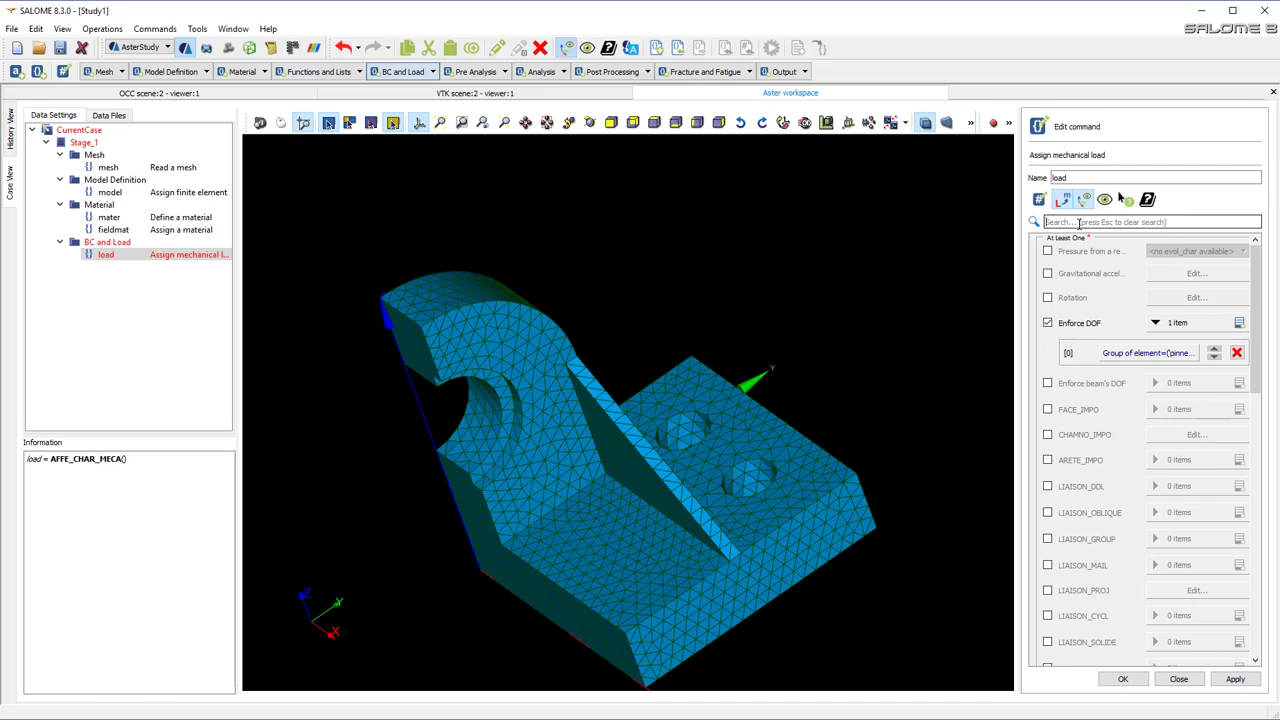
pyautogui.write('sy')
pyautogui.press('Escape')
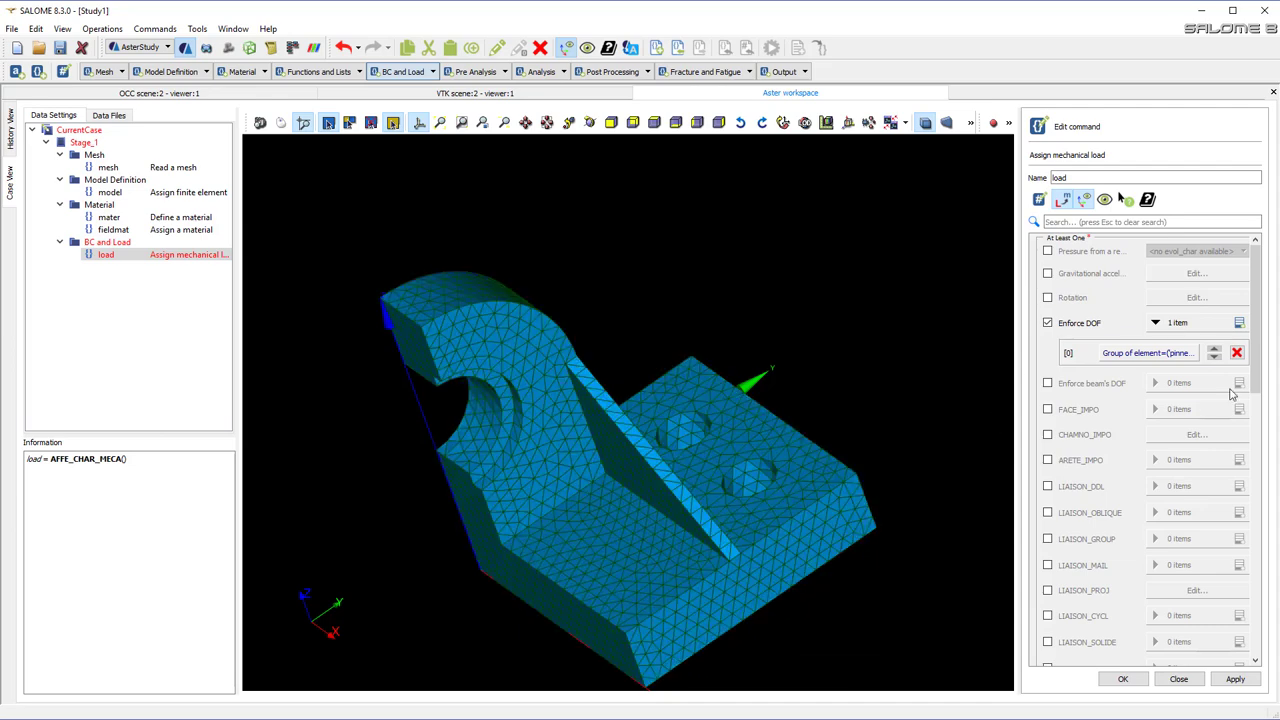
pyautogui.click(1239, 323)
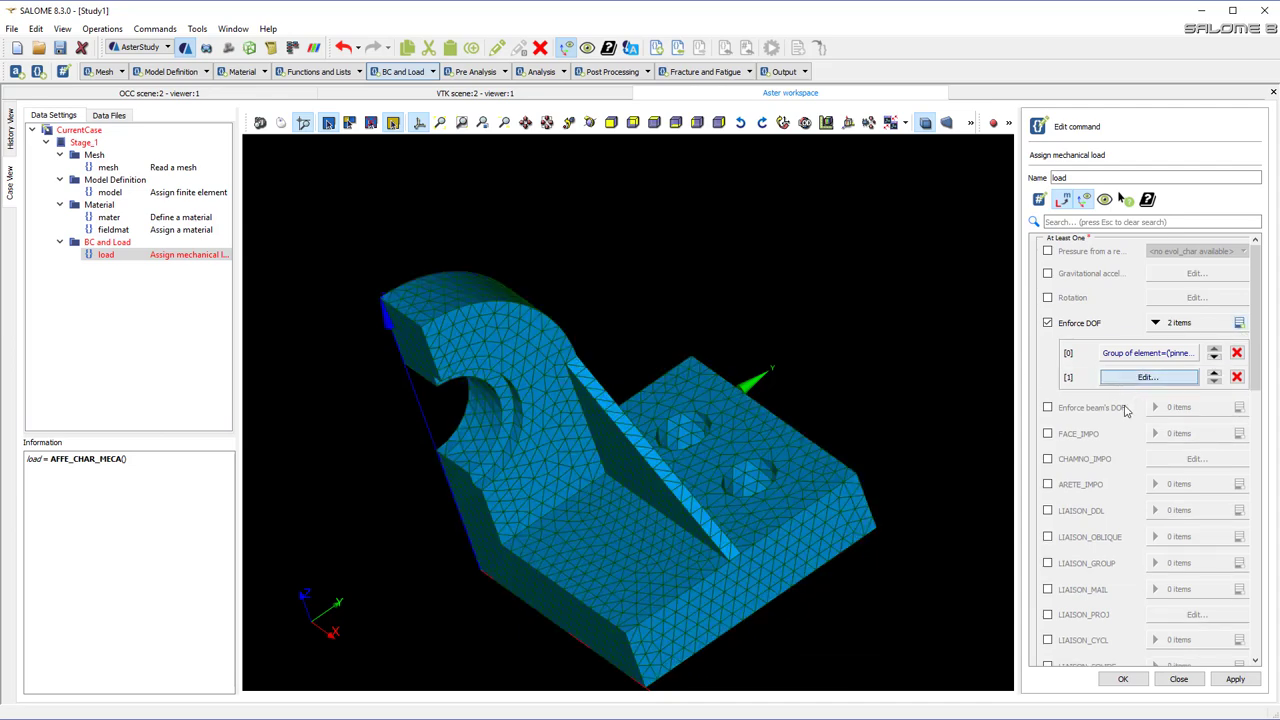
pyautogui.click(1114, 381)
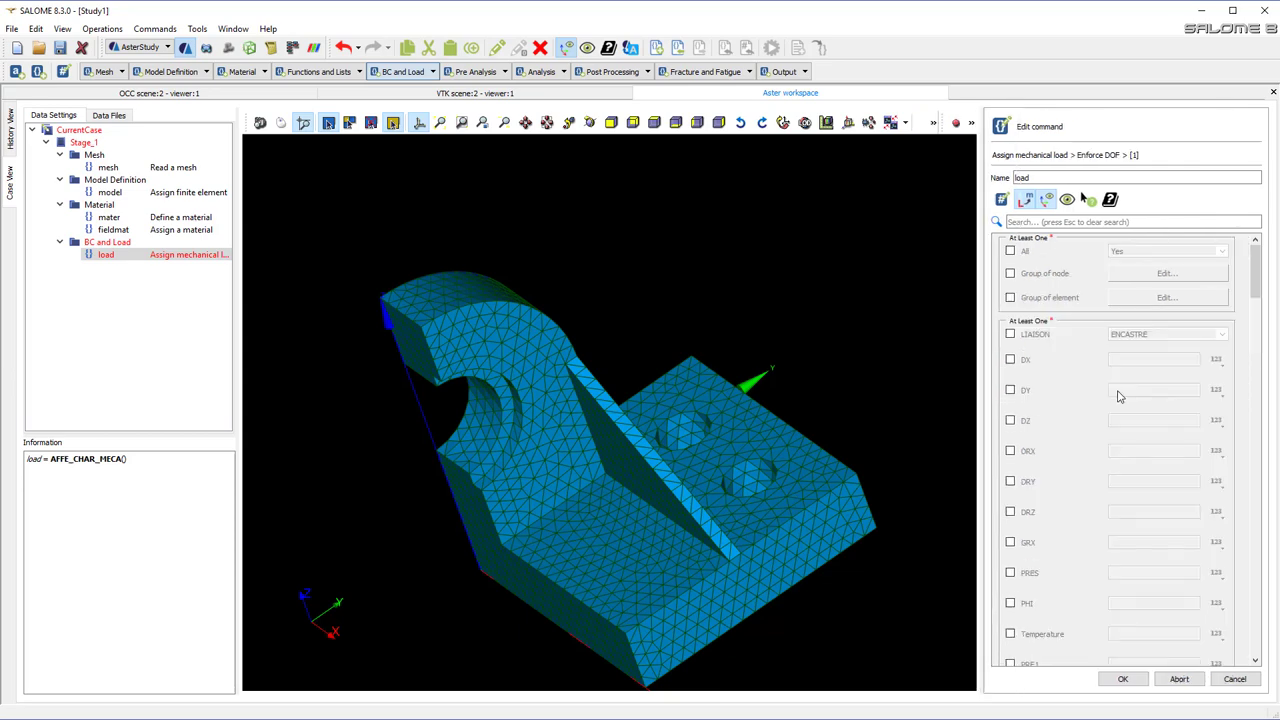
pyautogui.click(1010, 298)
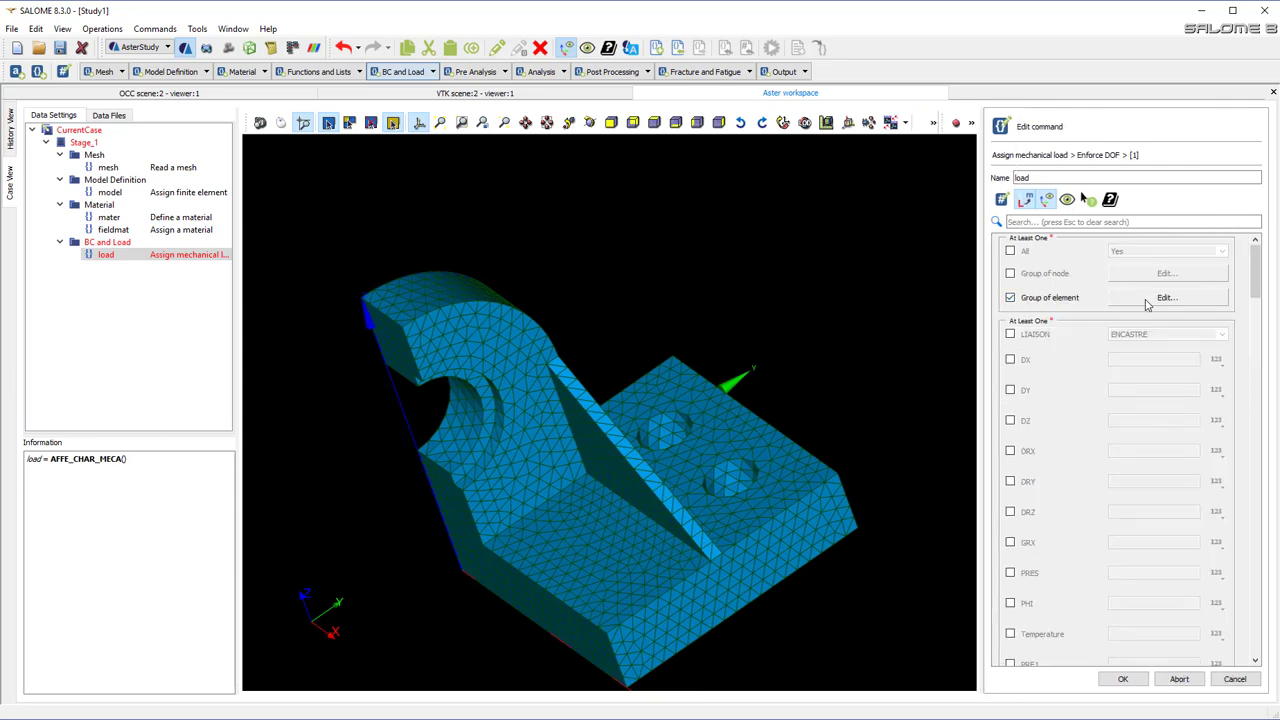
pyautogui.click(1147, 300)
pyautogui.click(1031, 292)
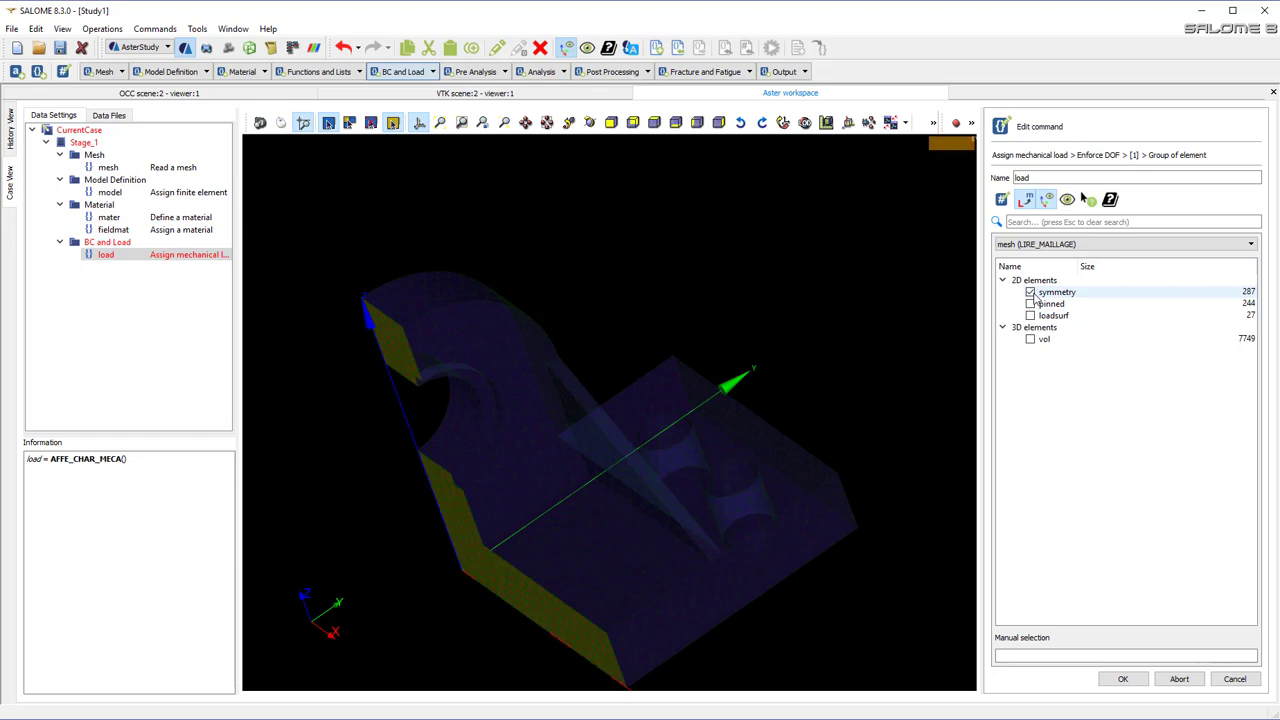
pyautogui.click(1123, 679)
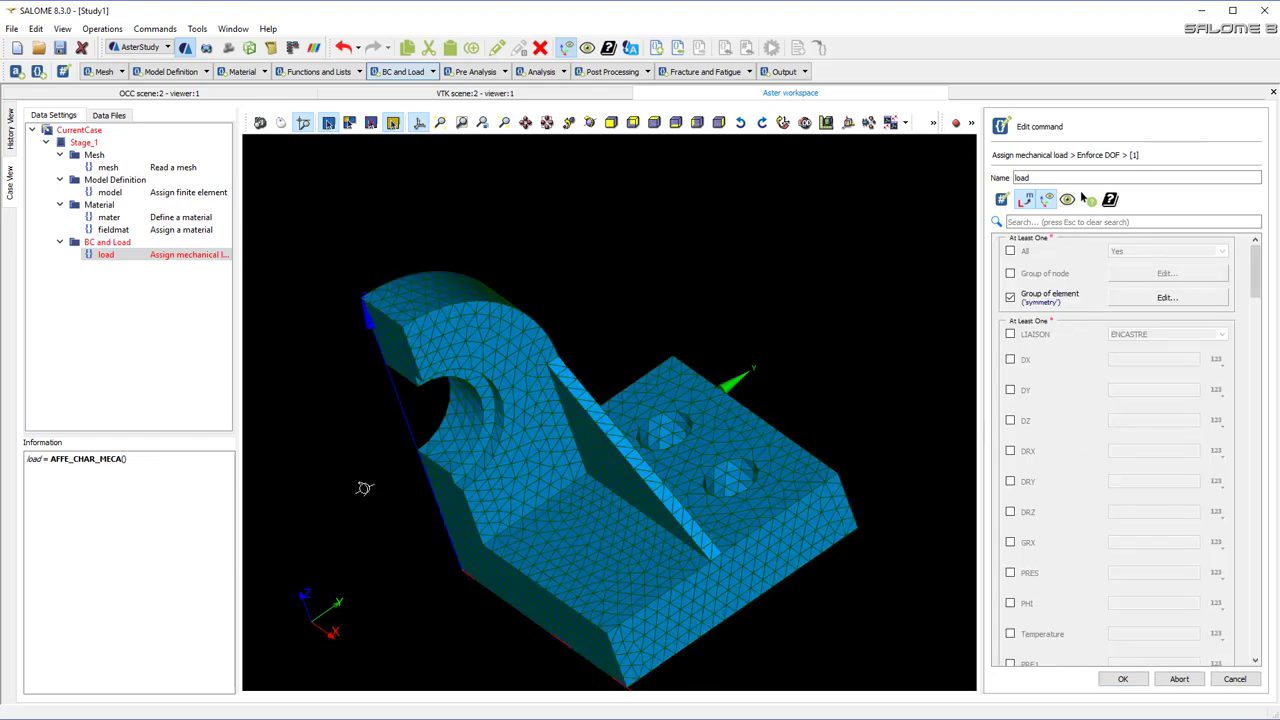
# - Set DY to 0 on the symmetry entry and confirm it
pyautogui.moveTo(364, 487); pyautogui.dragTo(321, 444)
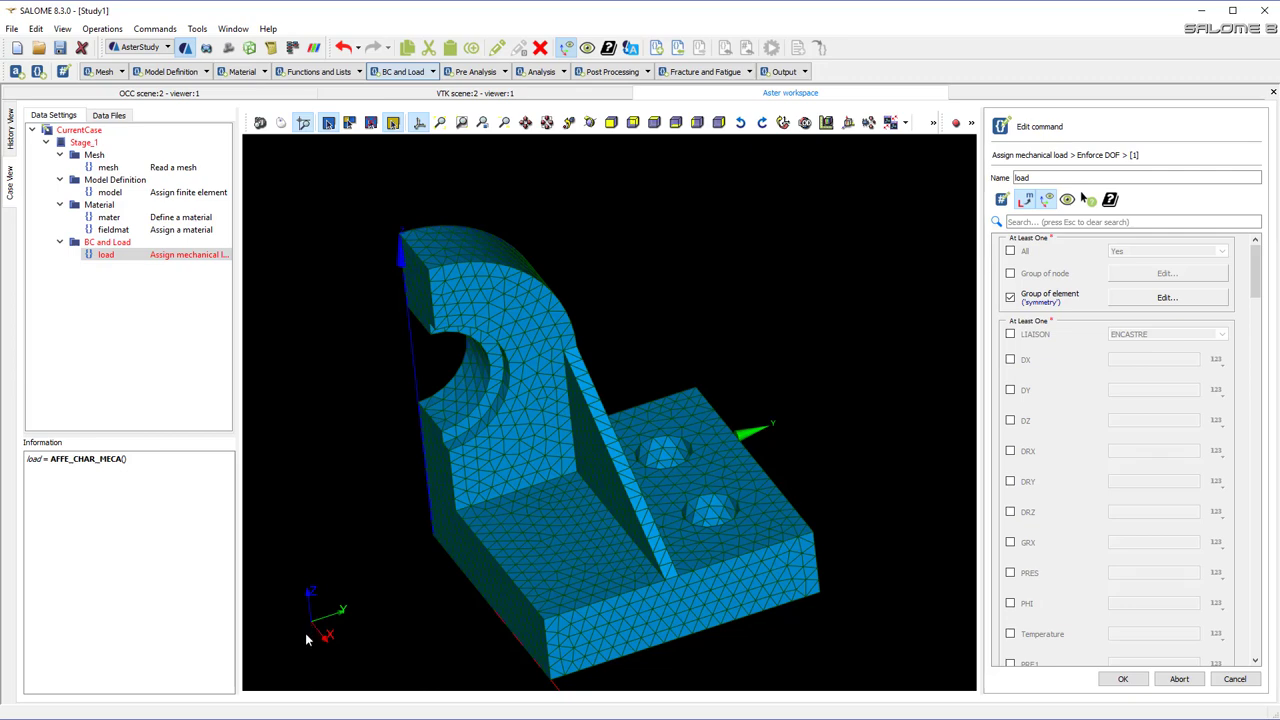
pyautogui.click(1010, 390)
pyautogui.click(1137, 392)
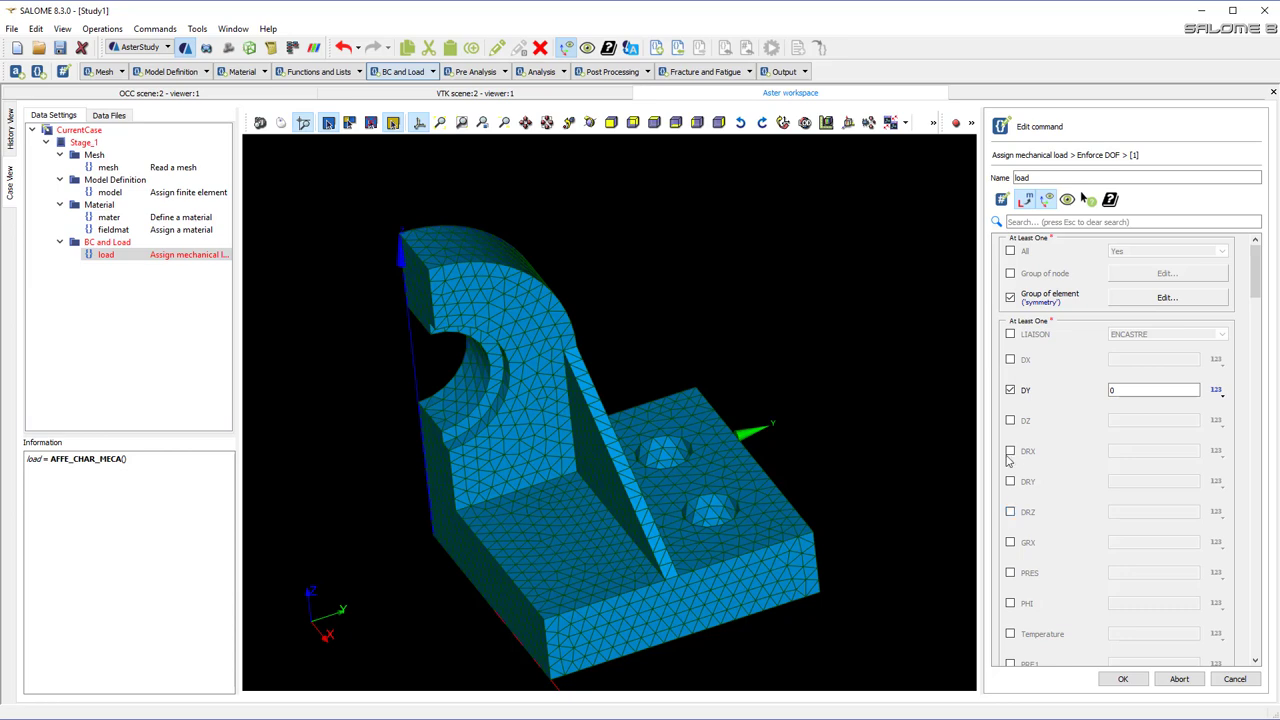
pyautogui.click(1124, 679)
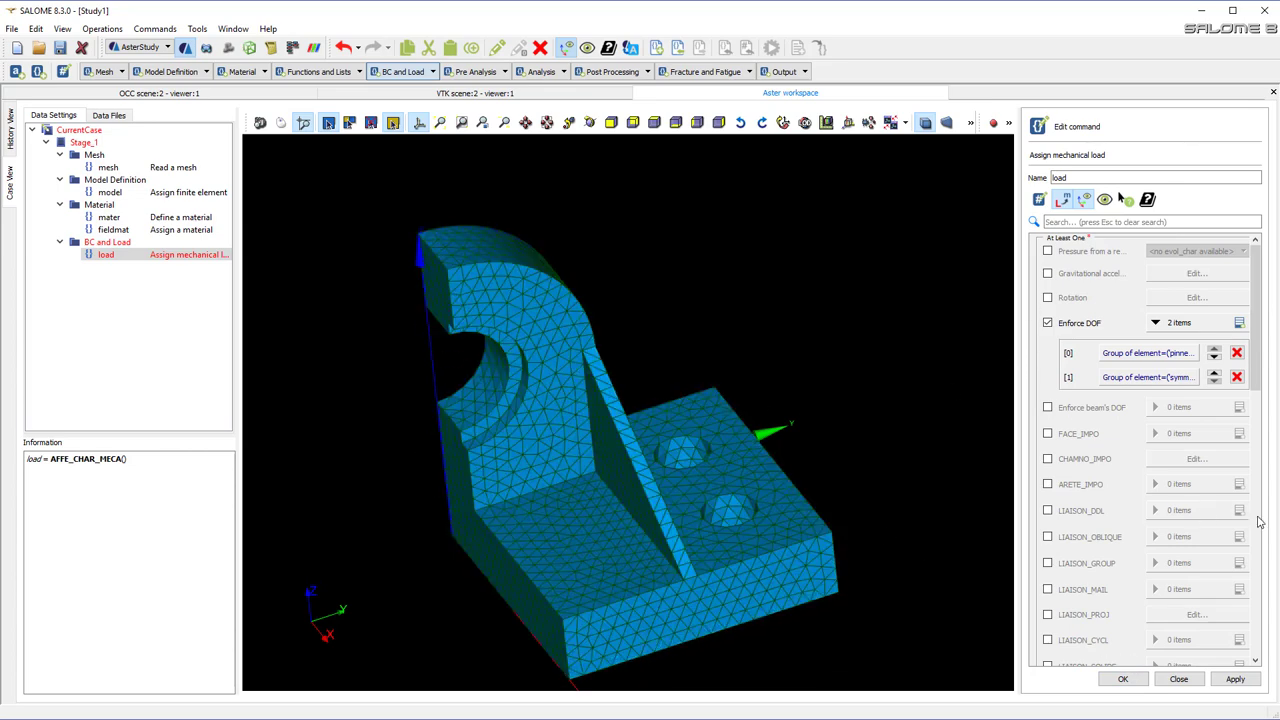
# - Add a FORCE_FACE surface force entry applied to the loadsurf group
pyautogui.moveTo(1260, 377); pyautogui.dragTo(1234, 531)
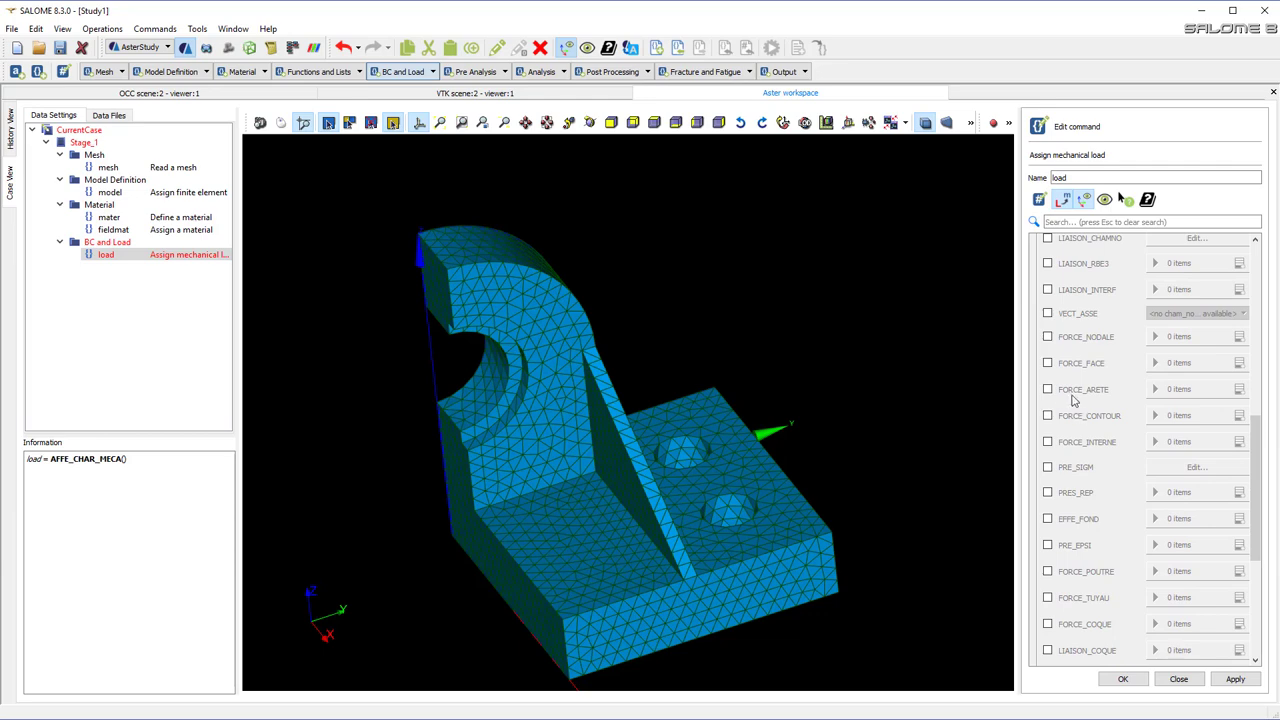
pyautogui.click(1048, 363)
pyautogui.click(1239, 363)
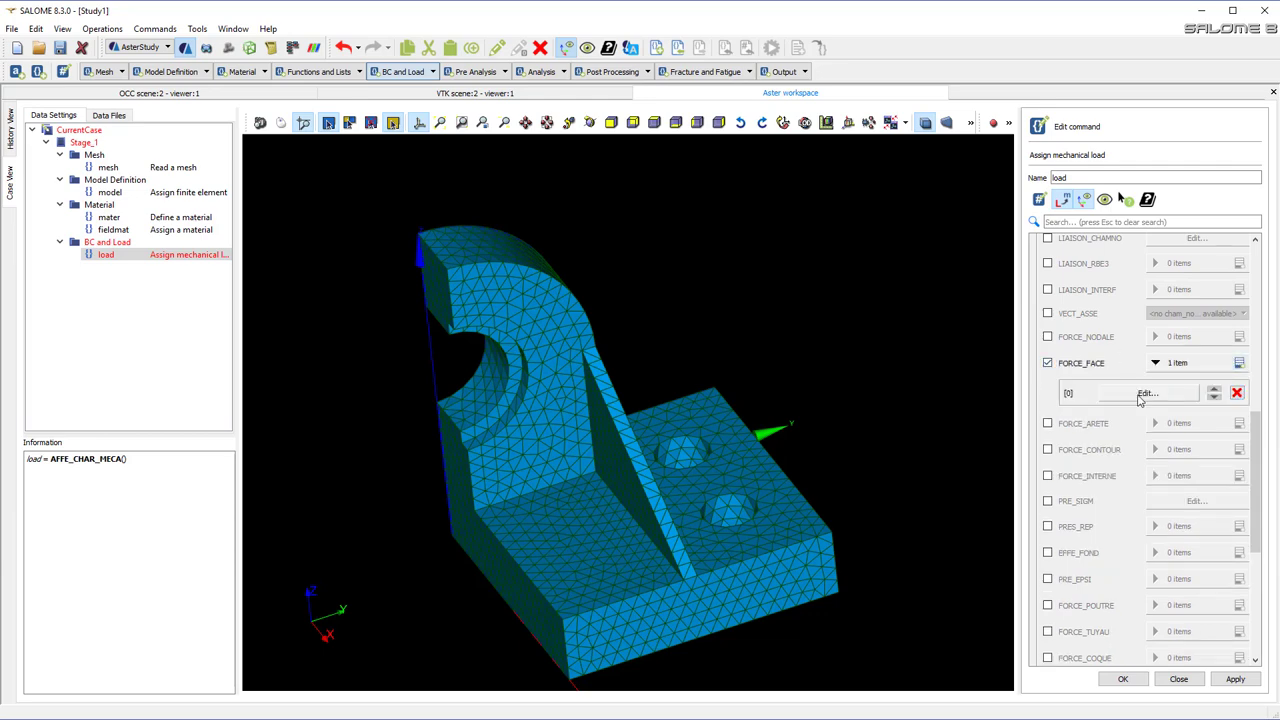
pyautogui.click(1140, 395)
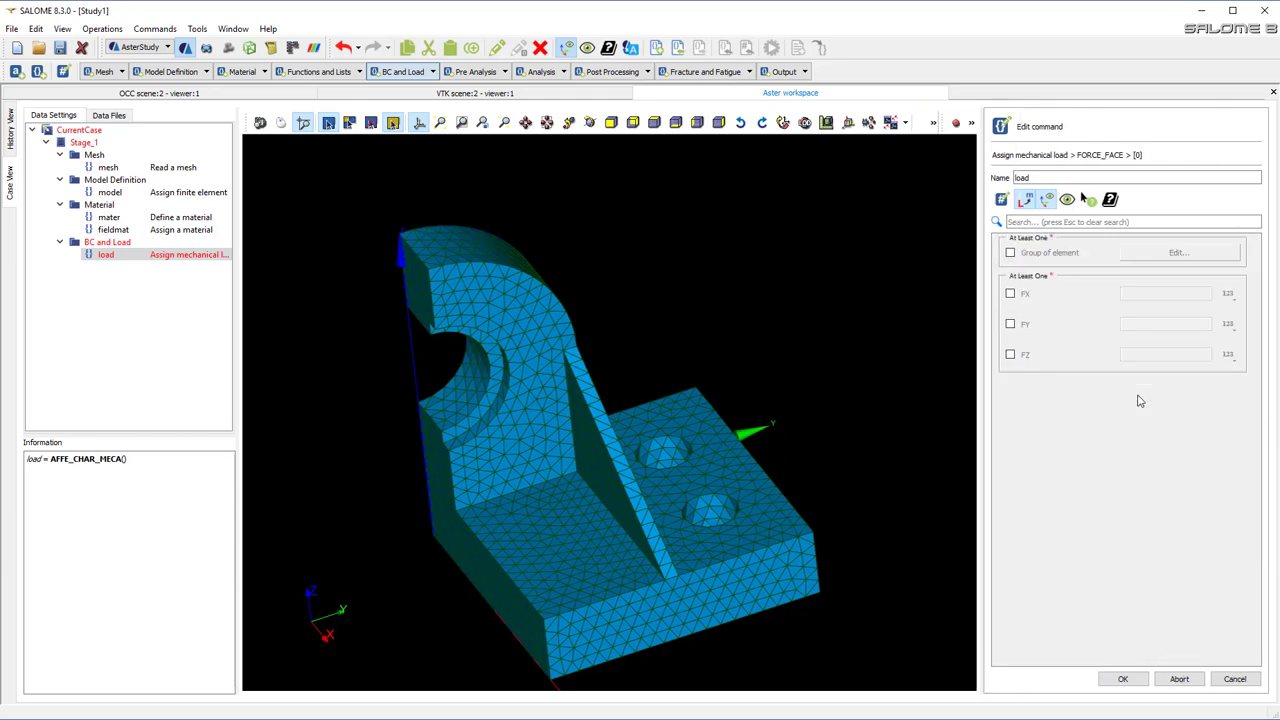
pyautogui.click(1010, 253)
pyautogui.click(1170, 256)
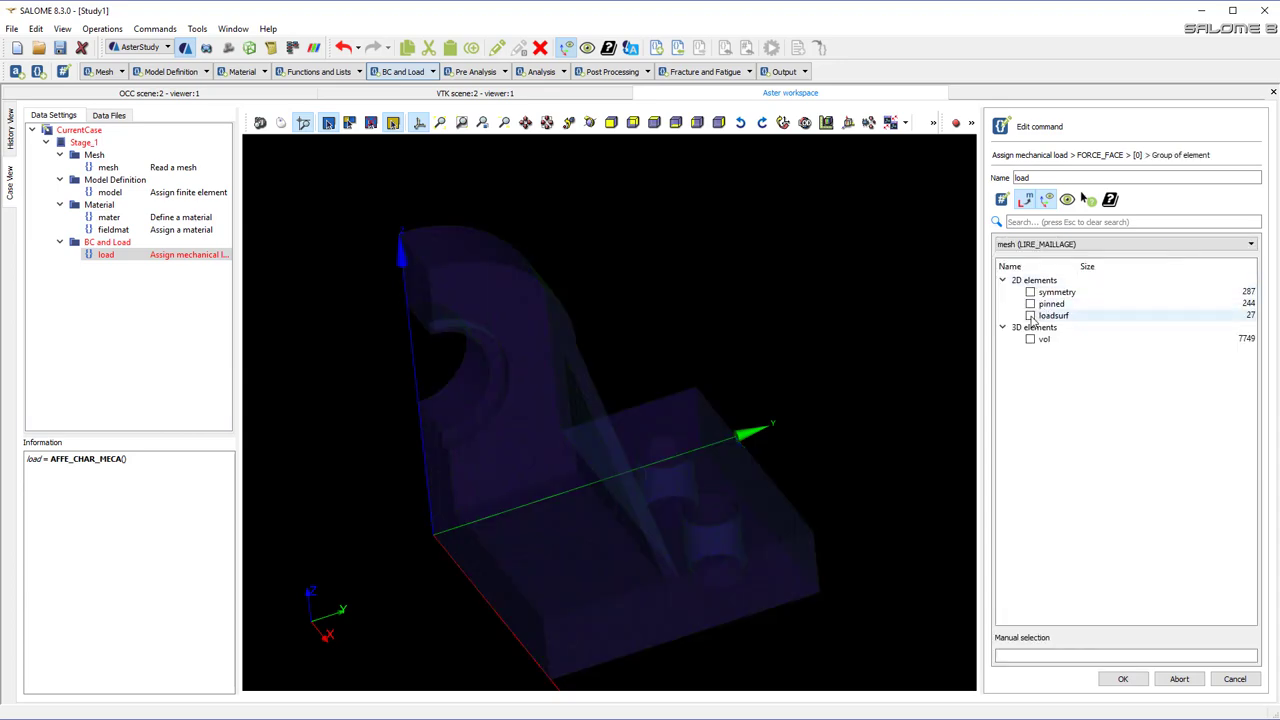
pyautogui.click(1030, 315)
pyautogui.click(1123, 679)
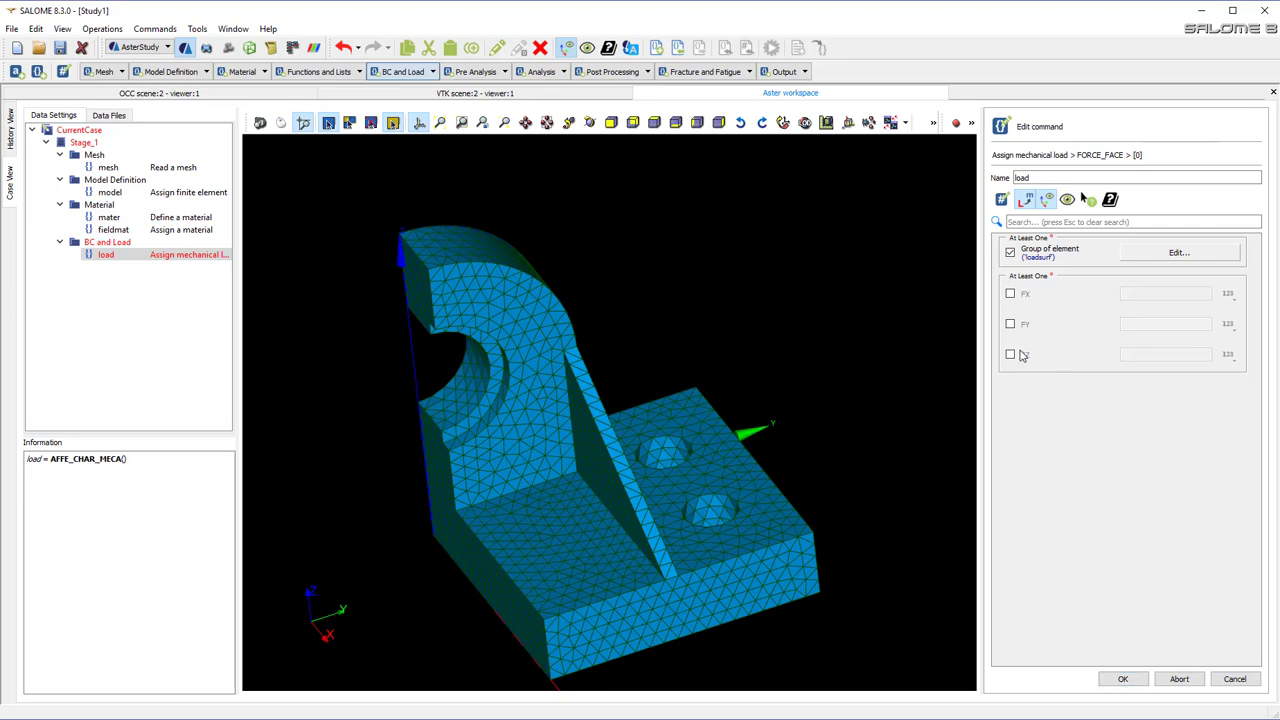
# - Set the face force FX to -40000 and store the load command
pyautogui.click(1010, 294)
pyautogui.click(1140, 292)
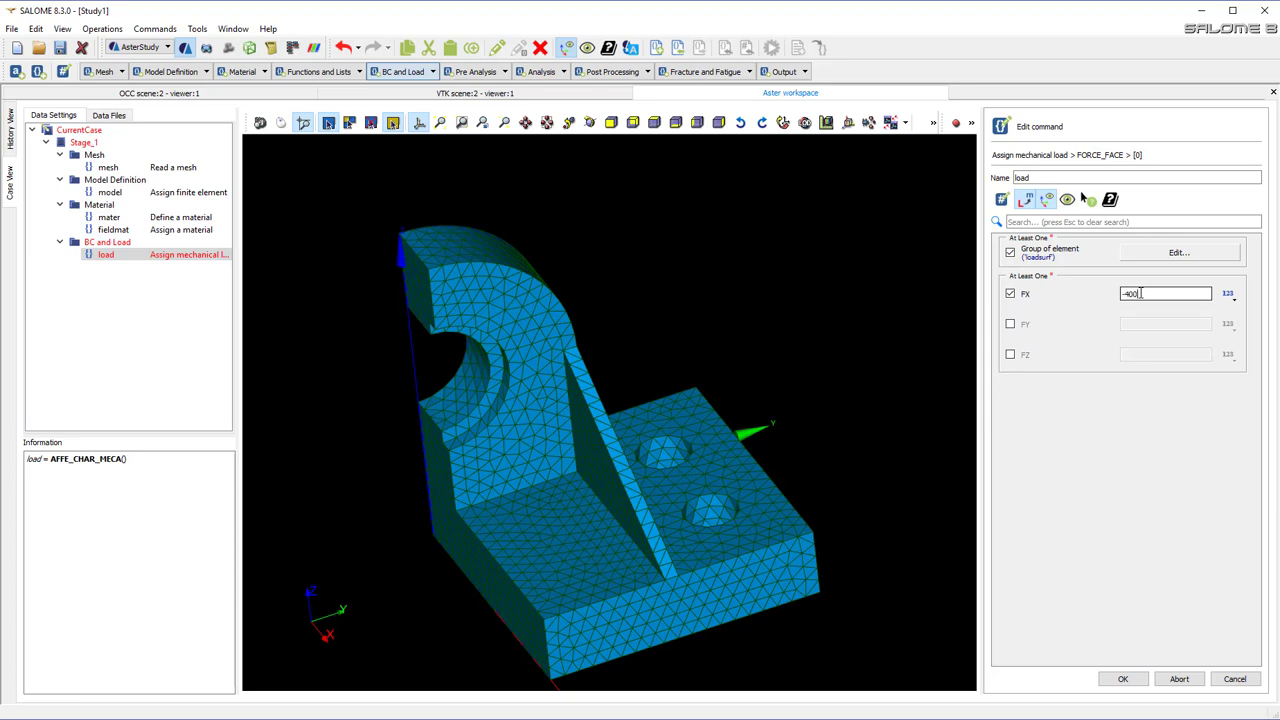
pyautogui.click(1126, 680)
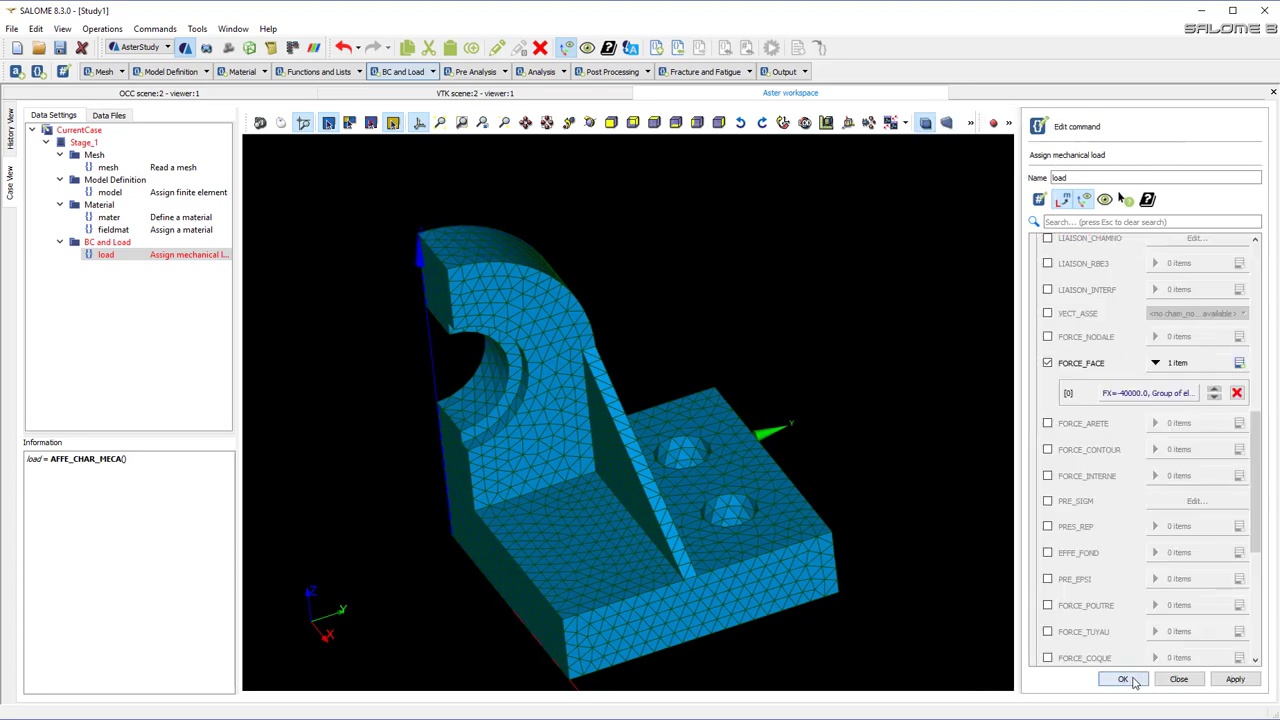
pyautogui.click(1130, 679)
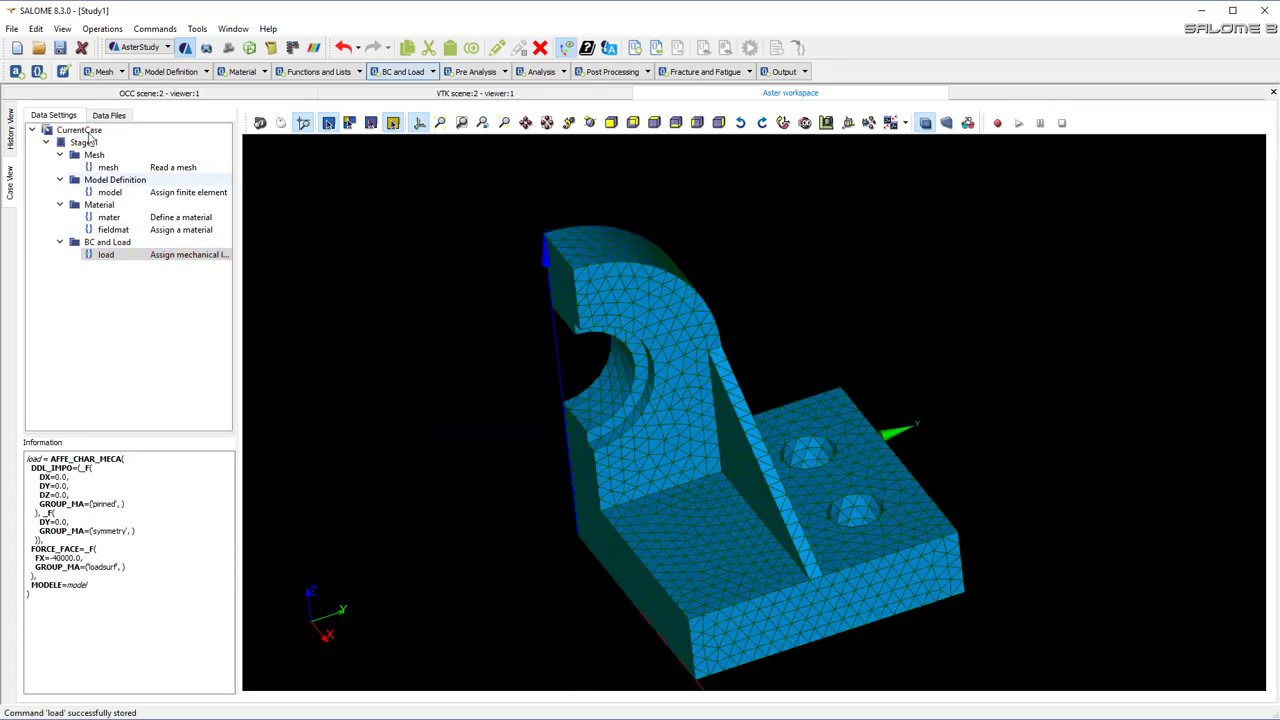
# - Save the study and add a Static mechanical analysis command named reslin
pyautogui.click(60, 47)
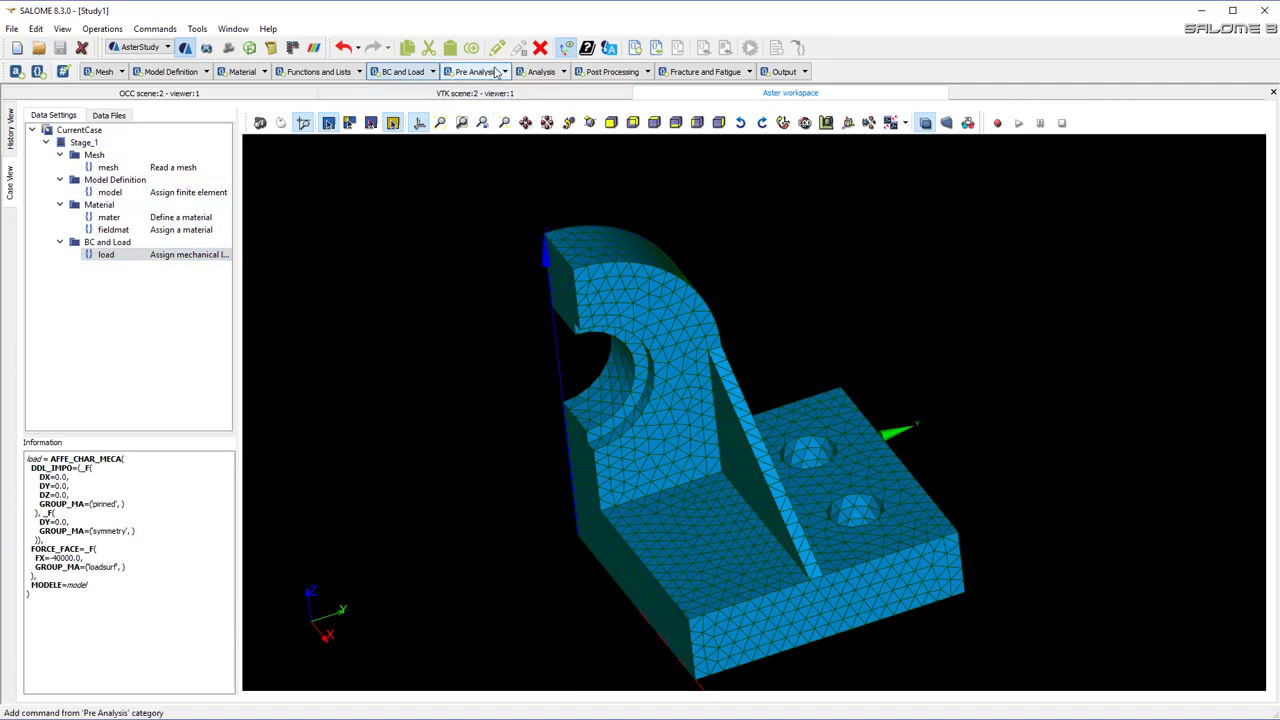
pyautogui.click(566, 72)
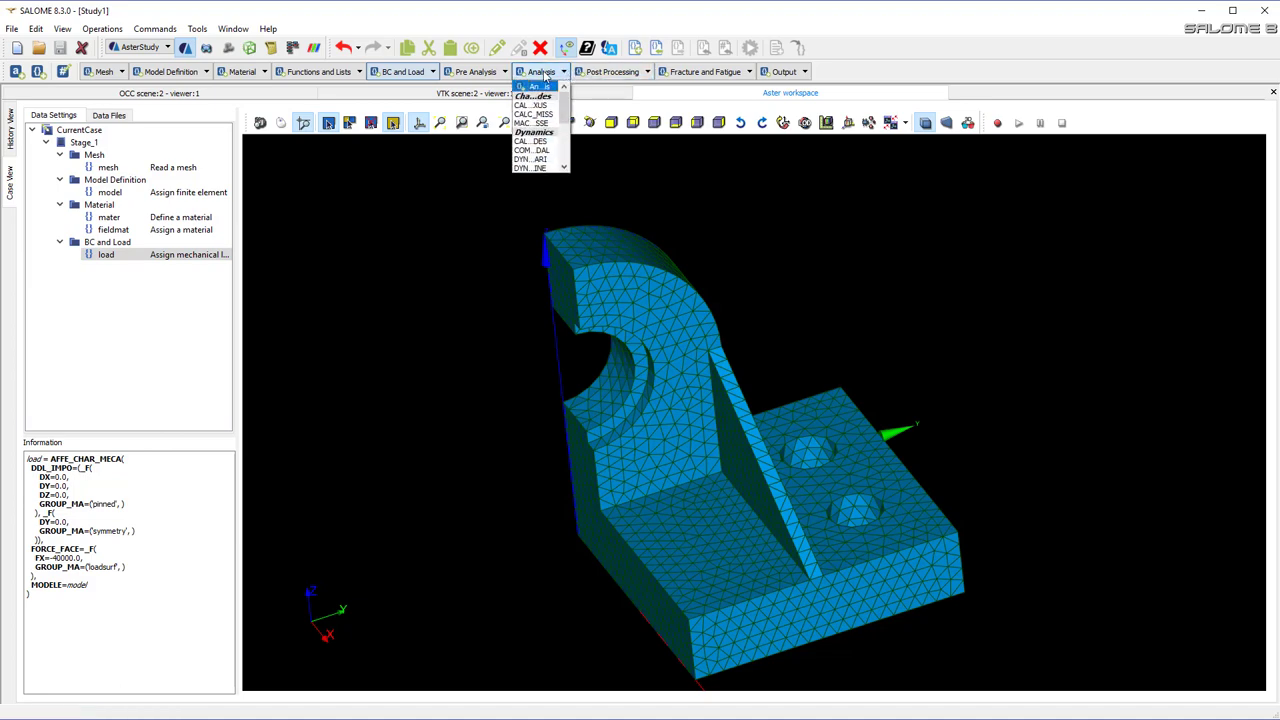
pyautogui.click(565, 168)
pyautogui.click(565, 168)
pyautogui.click(565, 168)
pyautogui.click(565, 168)
pyautogui.click(565, 168)
pyautogui.click(565, 168)
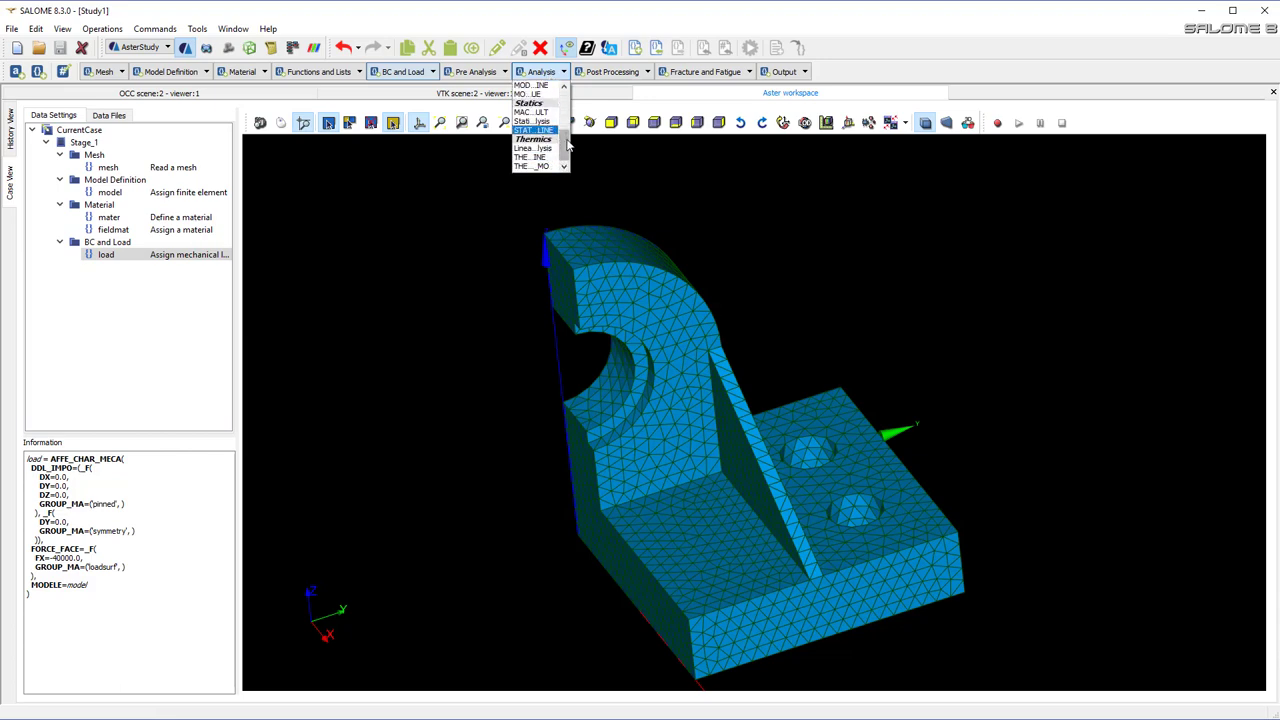
pyautogui.scroll(2, 537, 128)
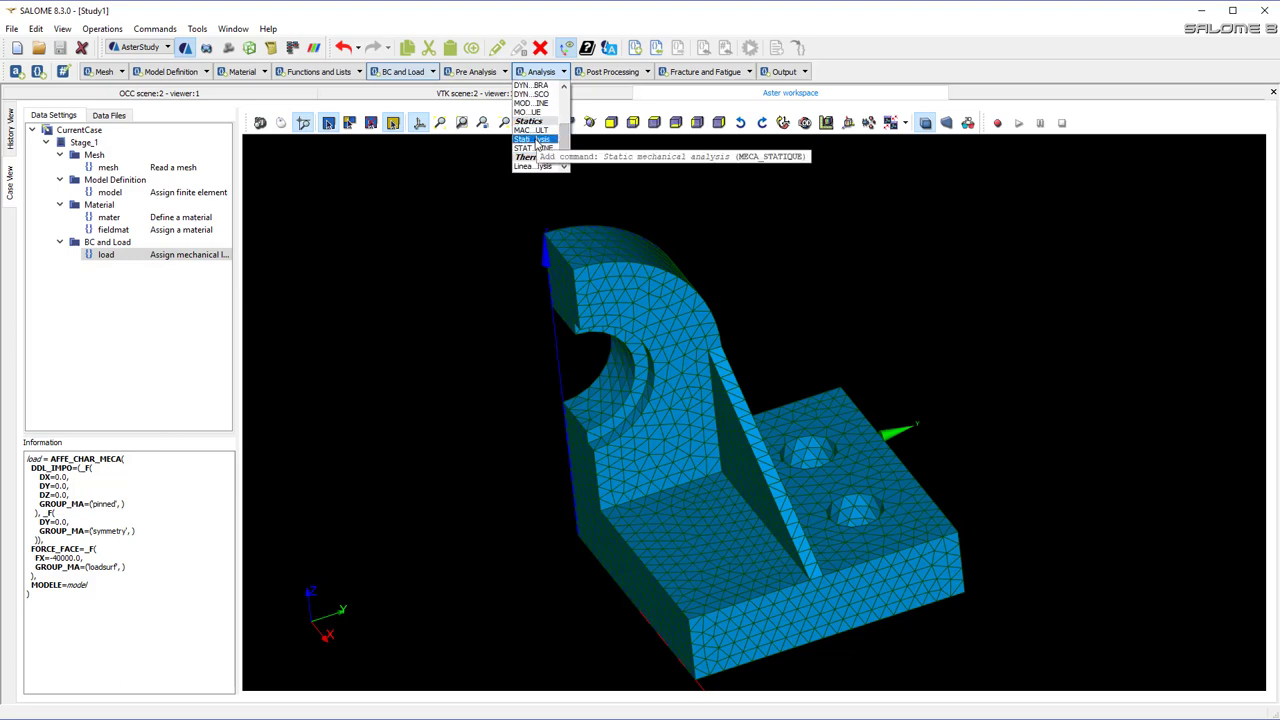
pyautogui.click(534, 140)
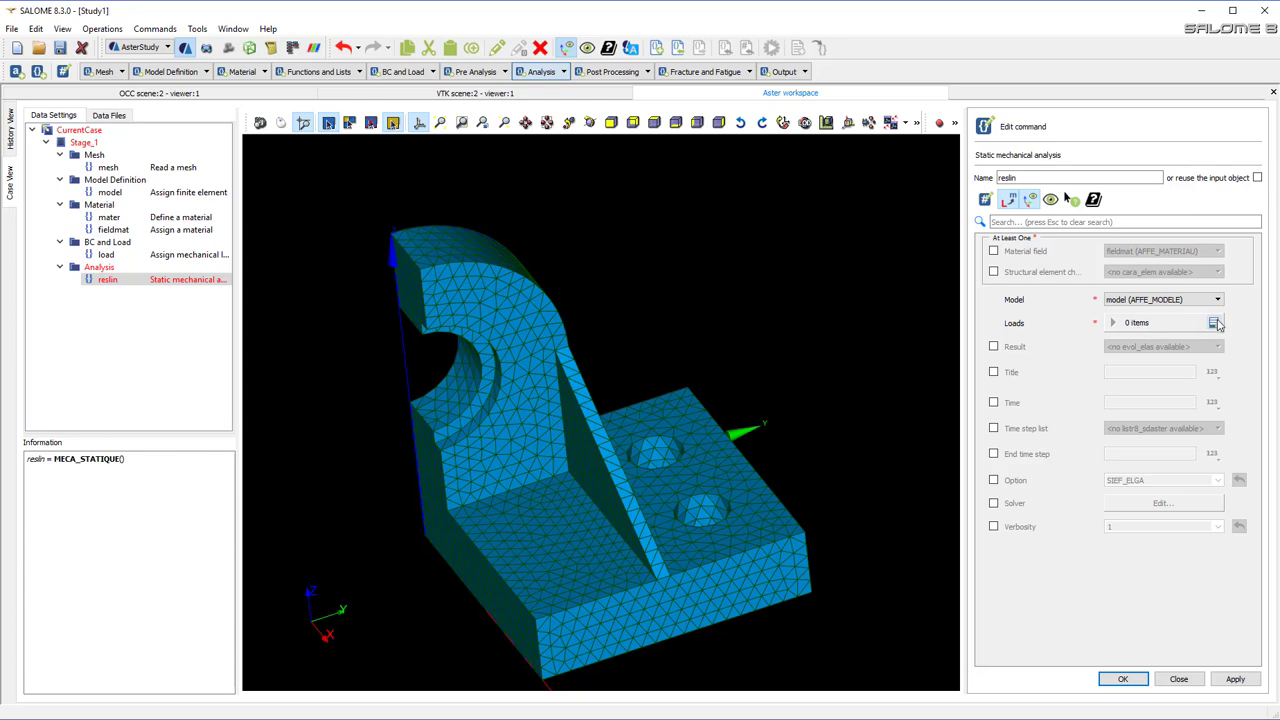
# - Include material field fieldmat and a Loads entry set to load, then store reslin
pyautogui.click(993, 253)
pyautogui.click(1214, 324)
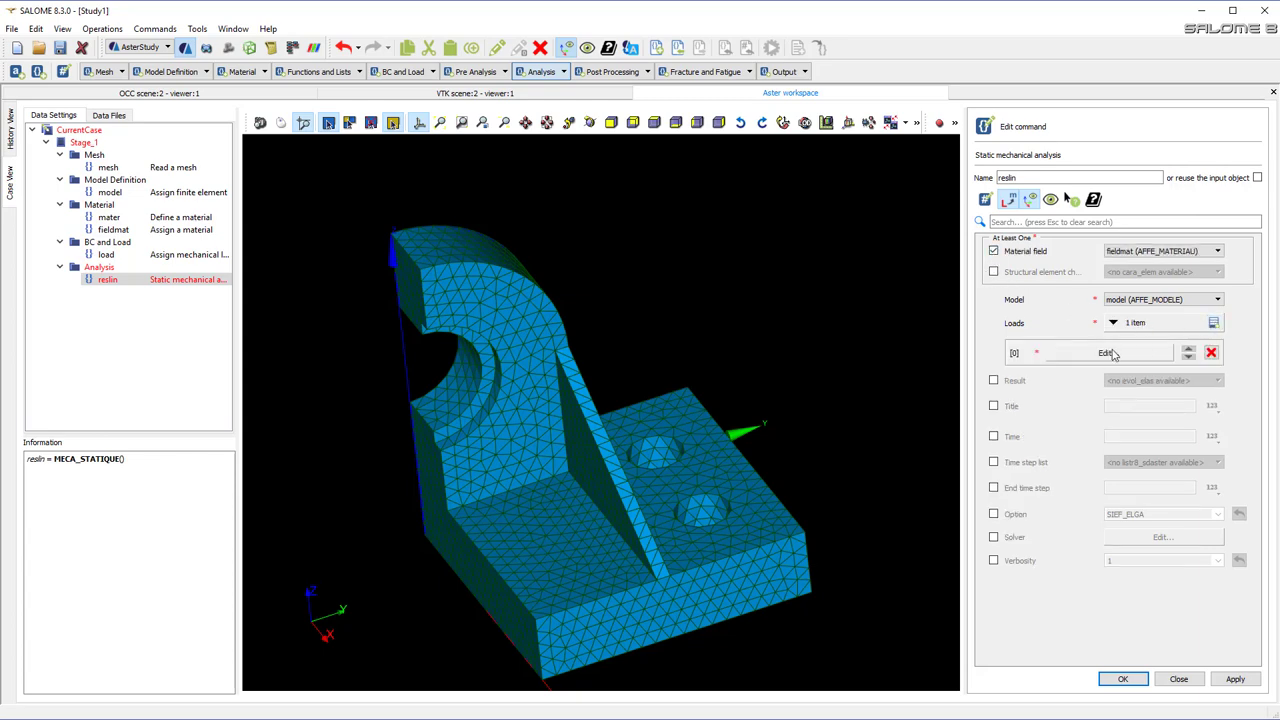
pyautogui.click(1115, 356)
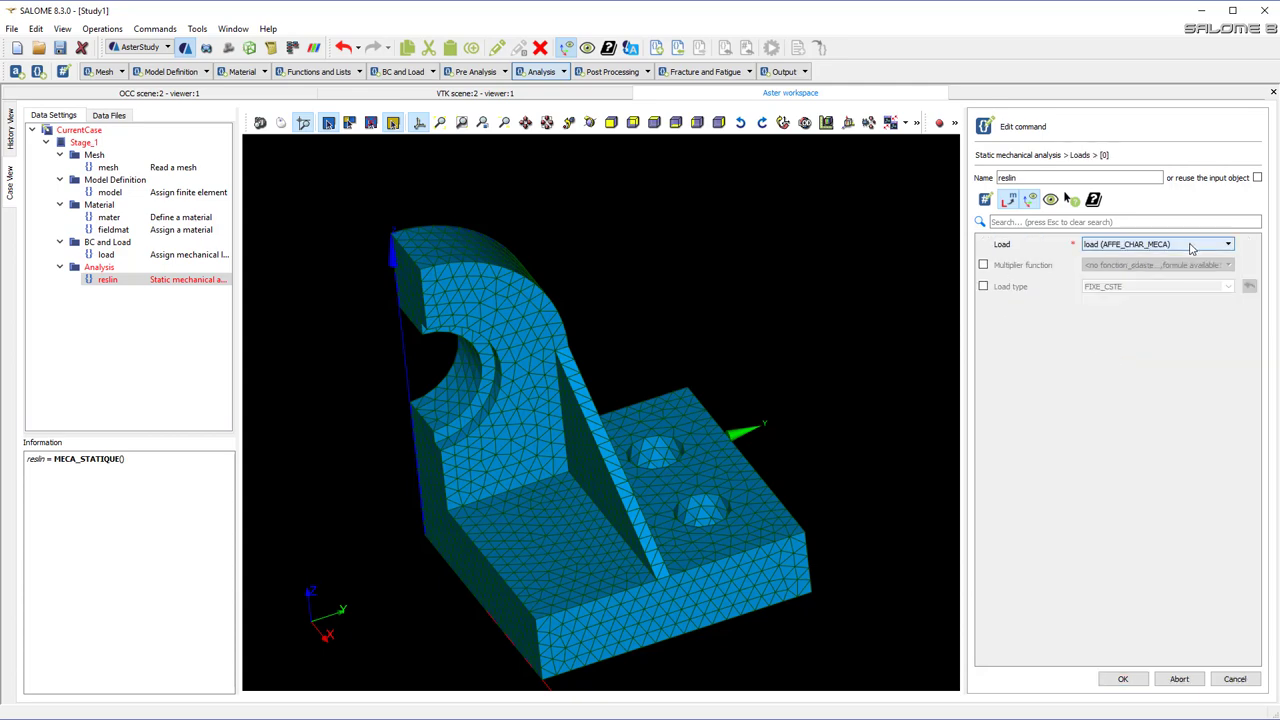
pyautogui.click(1124, 681)
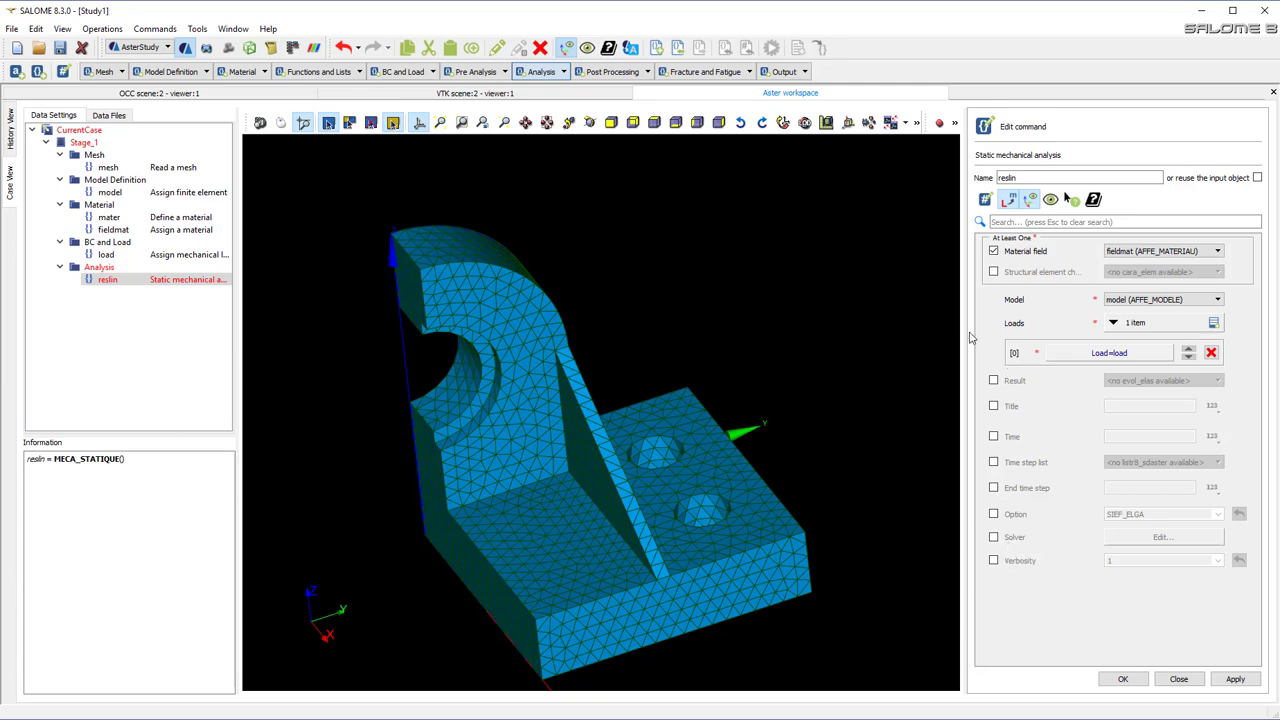
pyautogui.click(1110, 677)
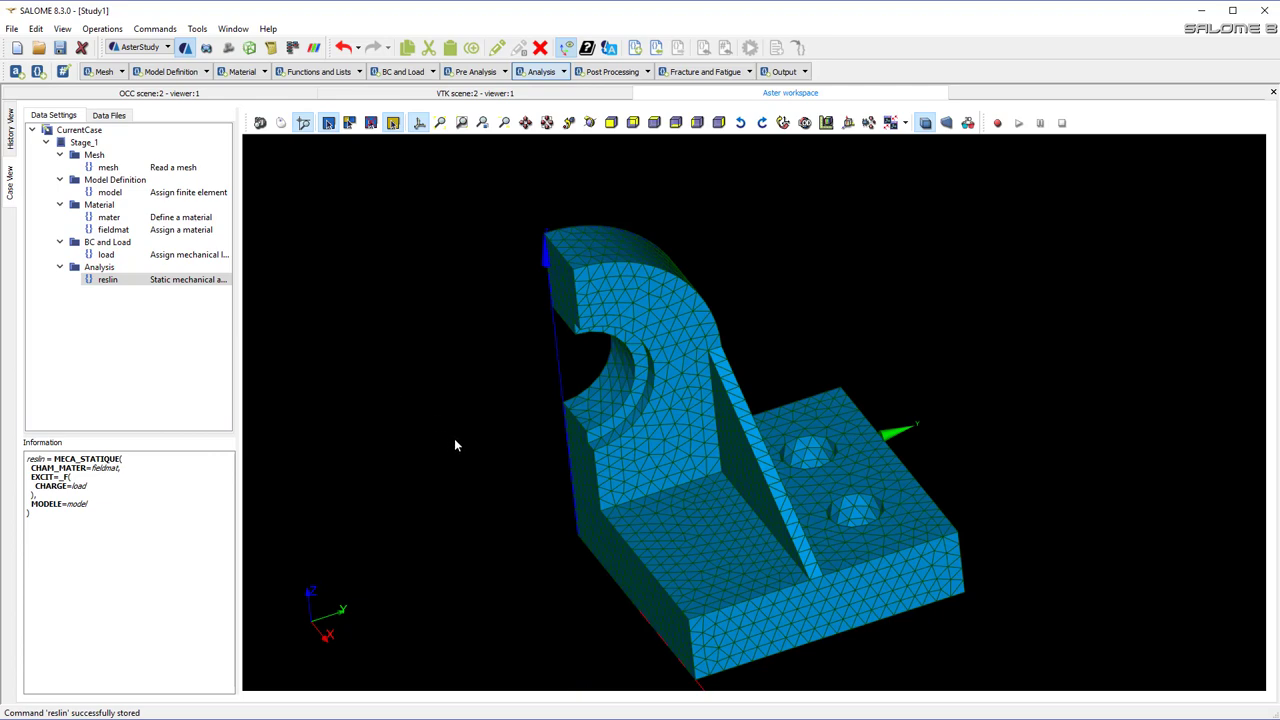
# - Add a CALC_CHAMP command on result reslin without reusing the input, naming it reslin
pyautogui.click(645, 72)
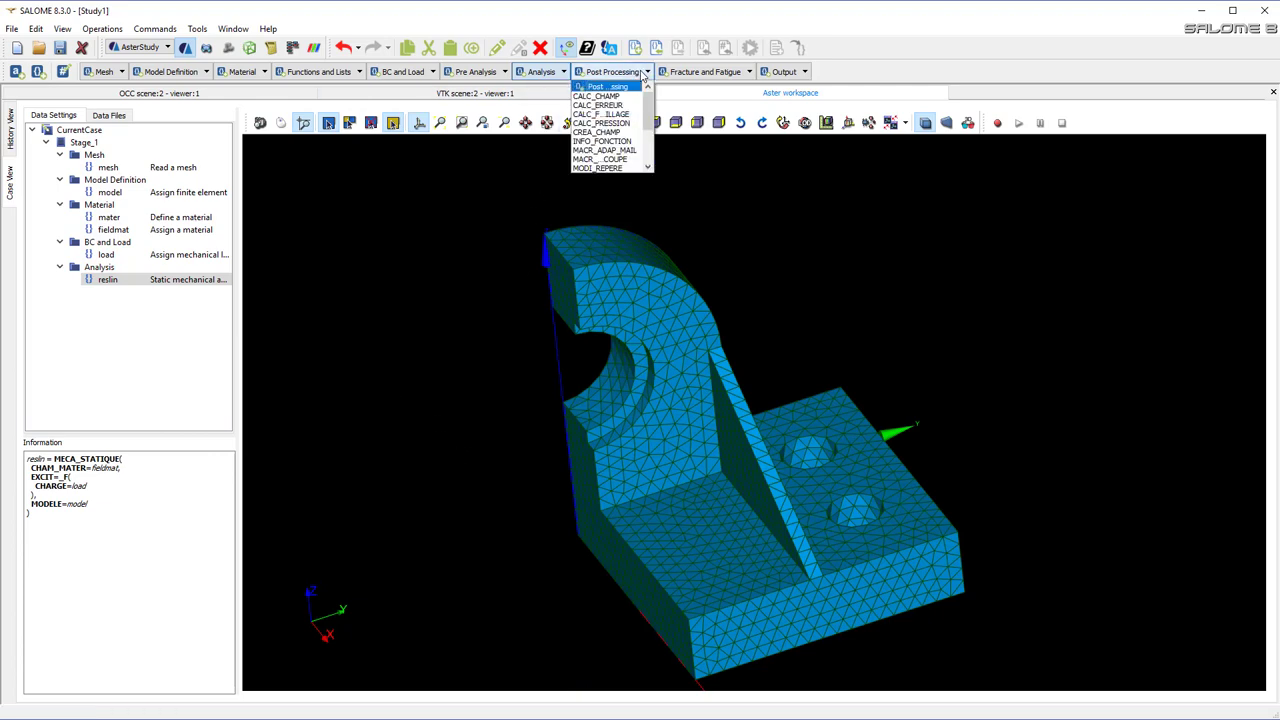
pyautogui.click(598, 96)
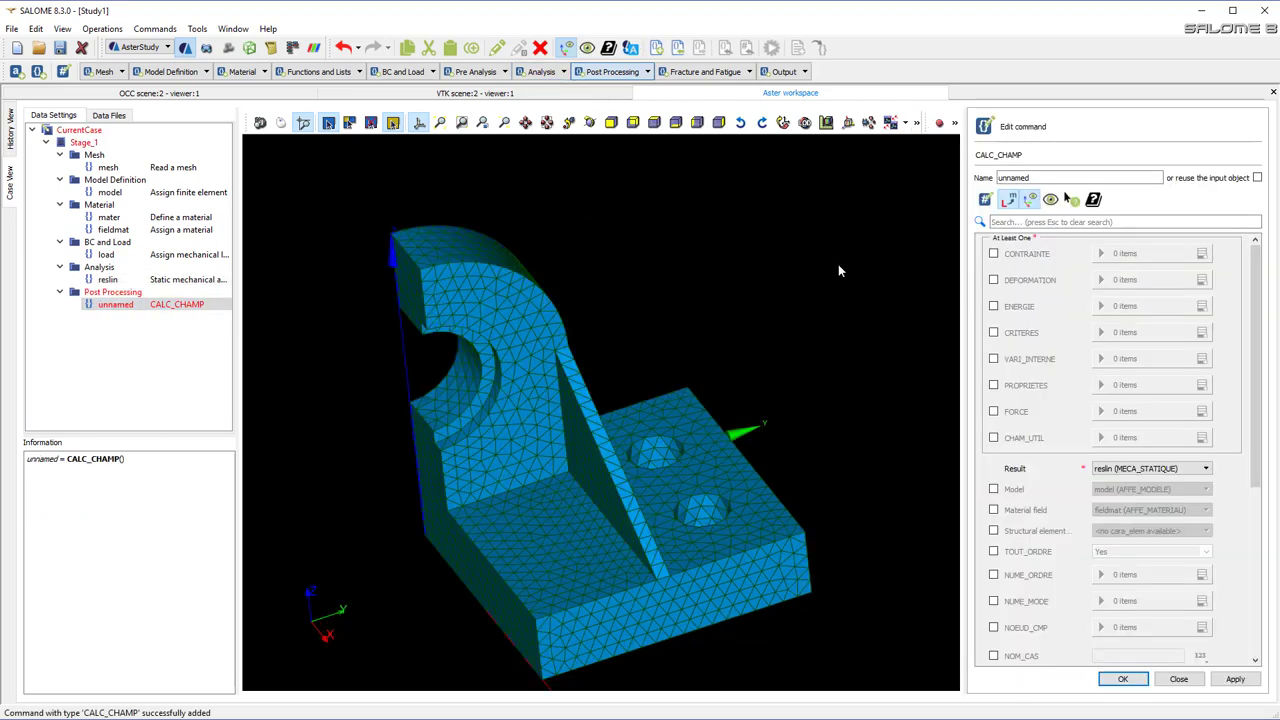
pyautogui.doubleClick(1013, 178)
pyautogui.click(1258, 178)
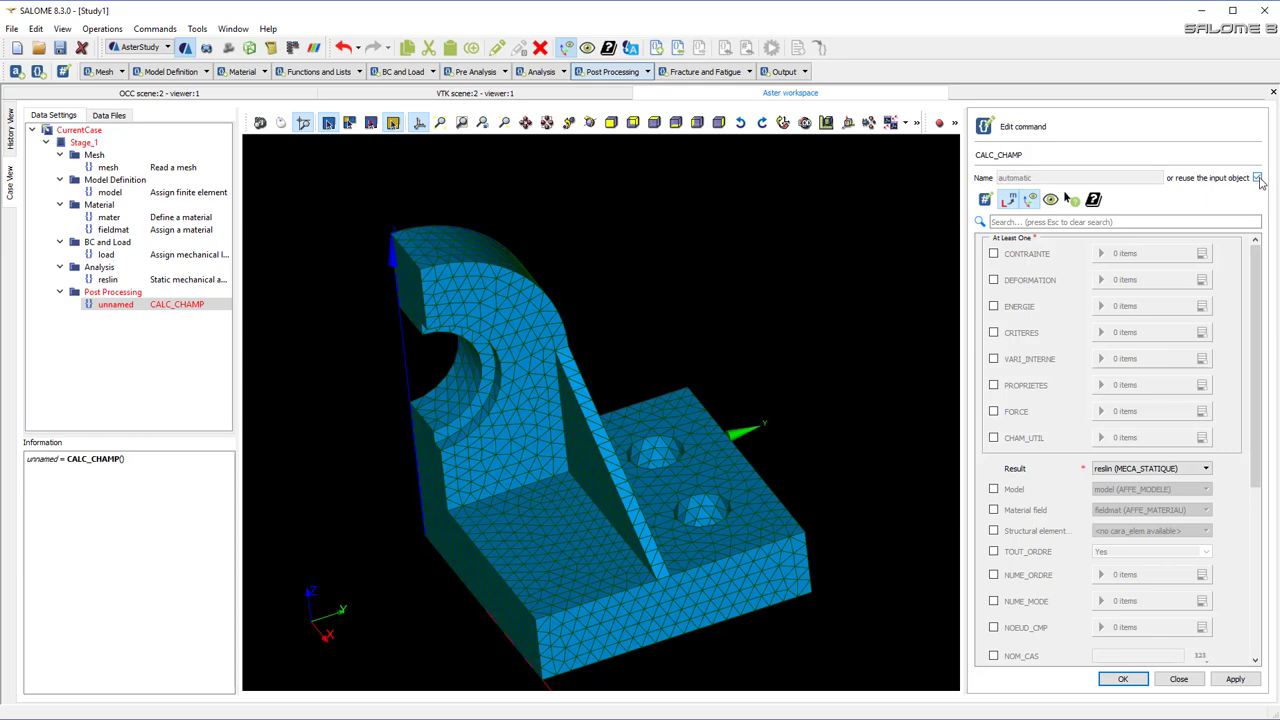
pyautogui.click(1258, 178)
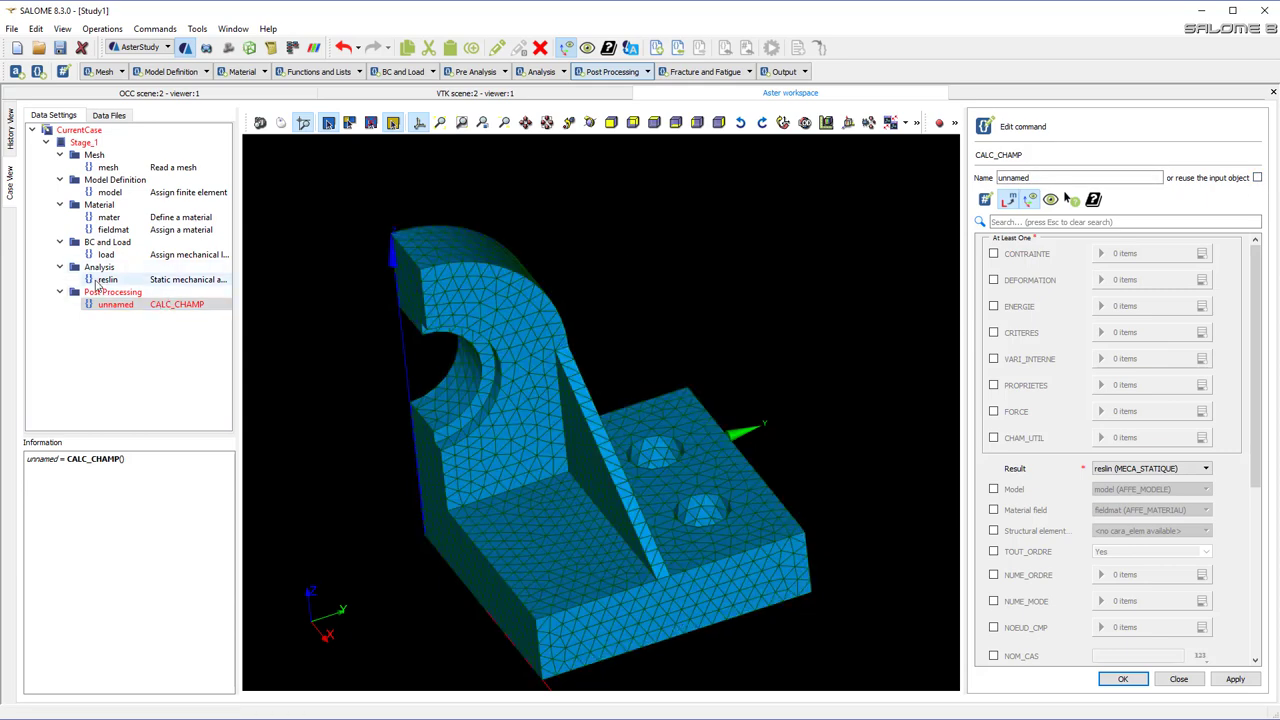
pyautogui.click(1257, 178)
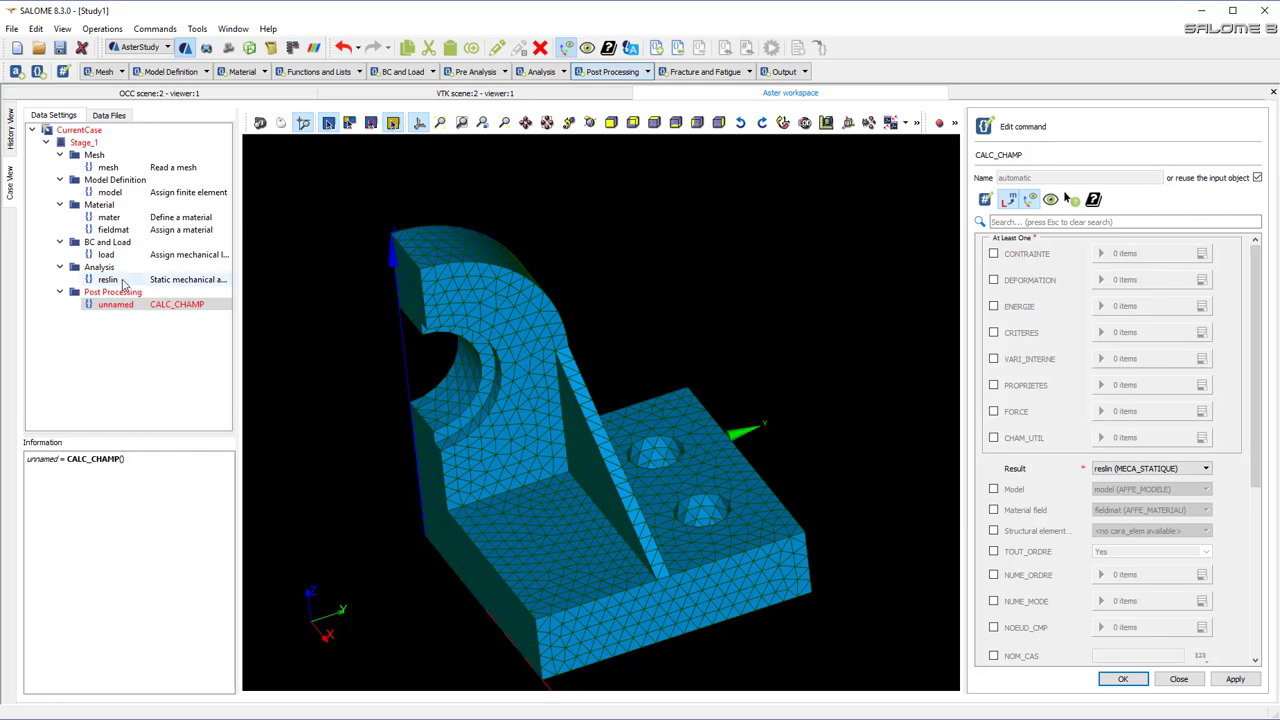
pyautogui.click(1257, 178)
pyautogui.moveTo(1150, 178); pyautogui.dragTo(962, 176)
pyautogui.write('reslin')
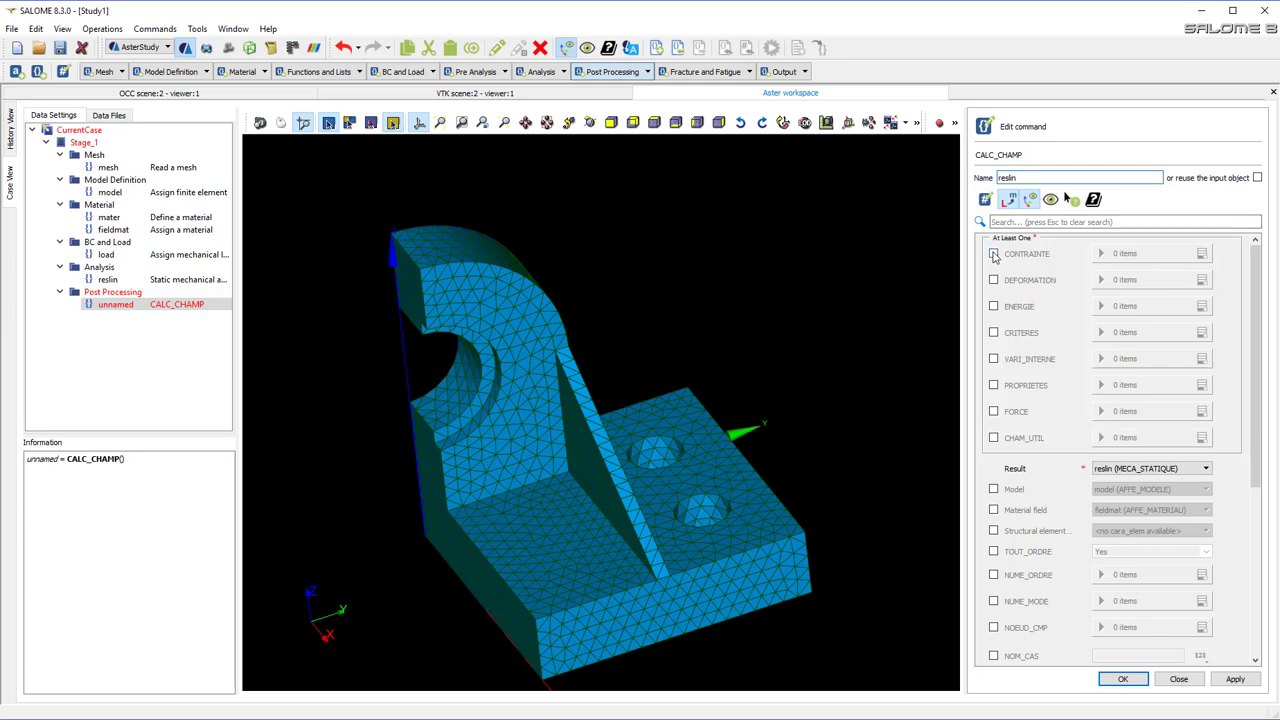
# - Add CRITERES entries SIEQ_ELGA, SIEQ_ELNO and SIEQ_NOEU to the CALC_CHAMP command
pyautogui.click(993, 334)
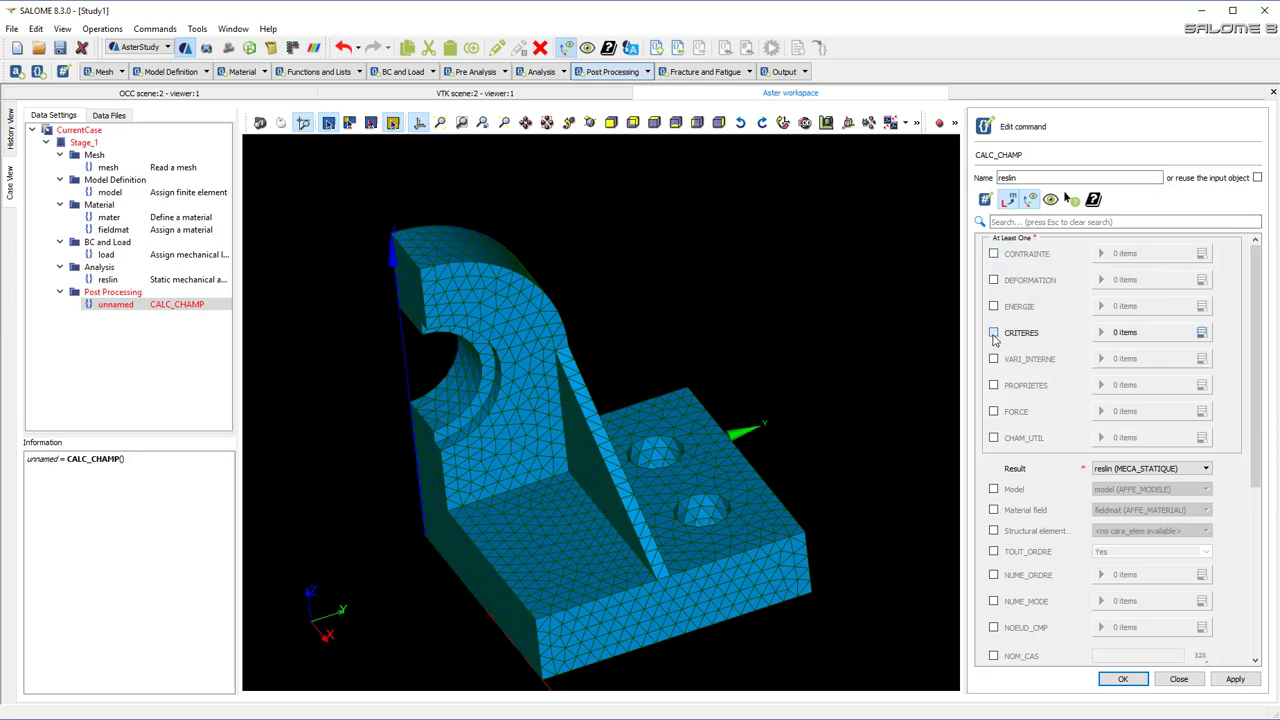
pyautogui.click(1201, 334)
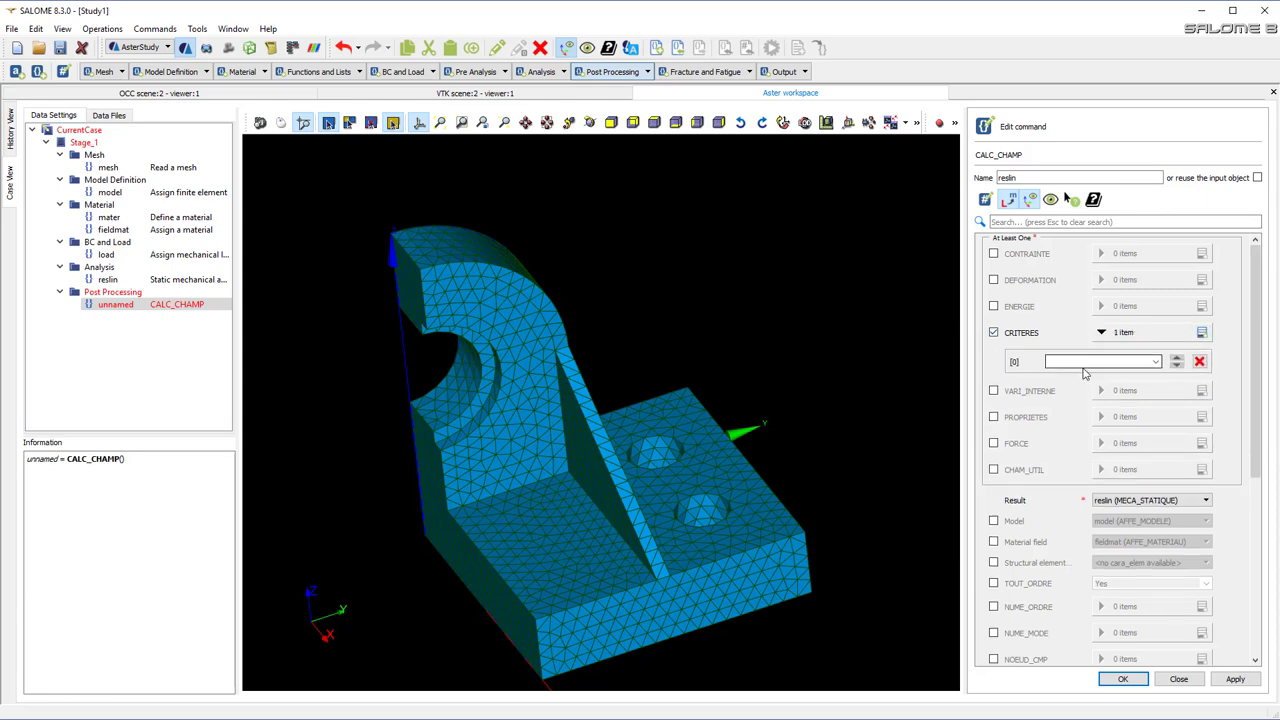
pyautogui.click(1156, 363)
pyautogui.scroll(-1, 1108, 412)
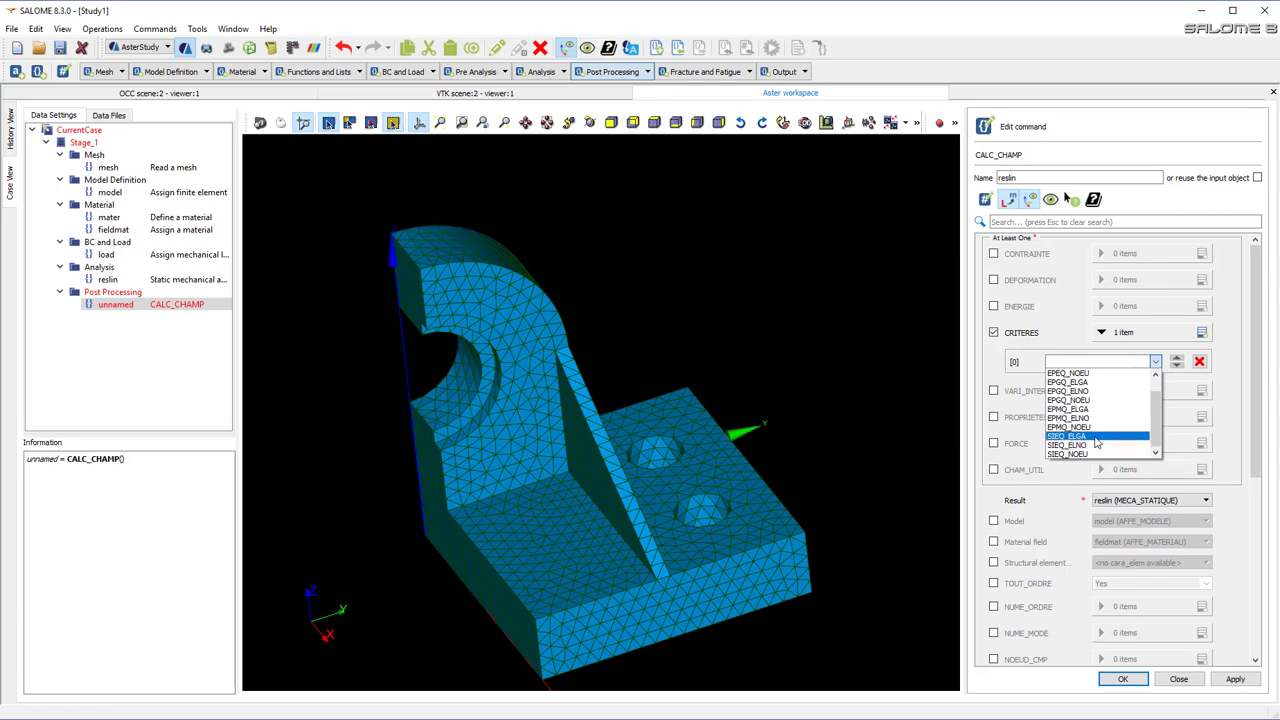
pyautogui.click(1097, 441)
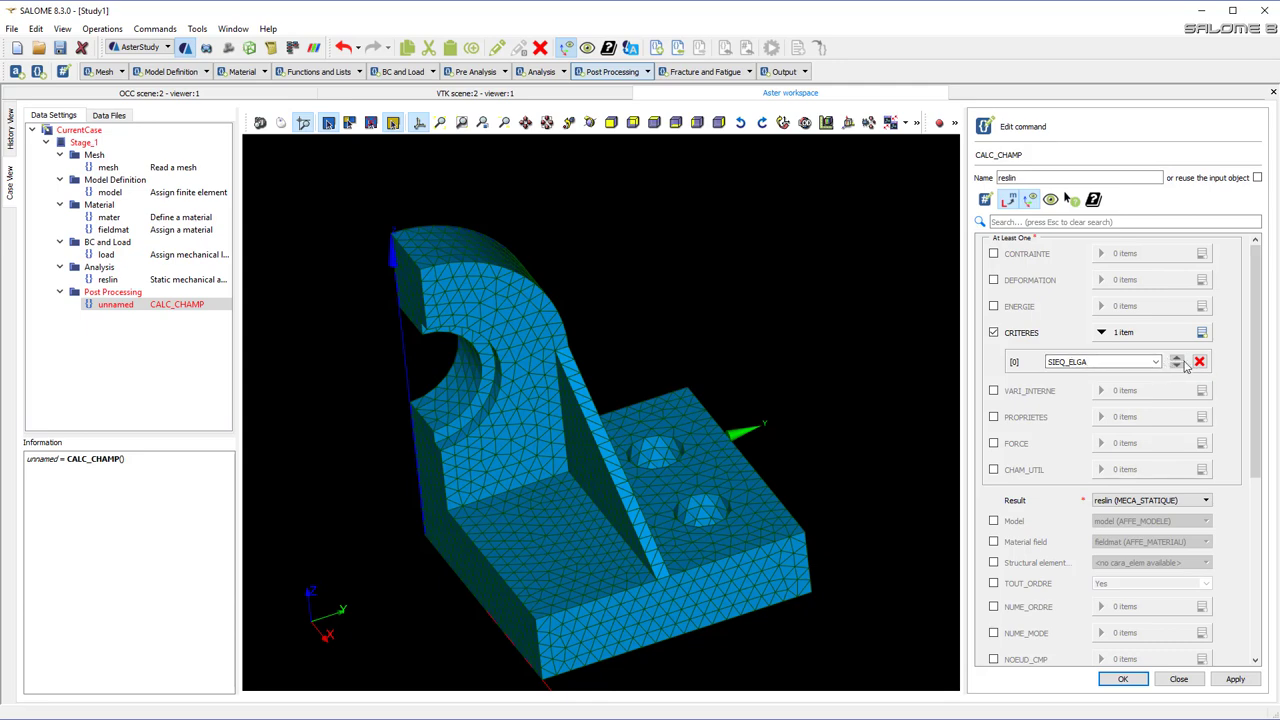
pyautogui.click(1201, 334)
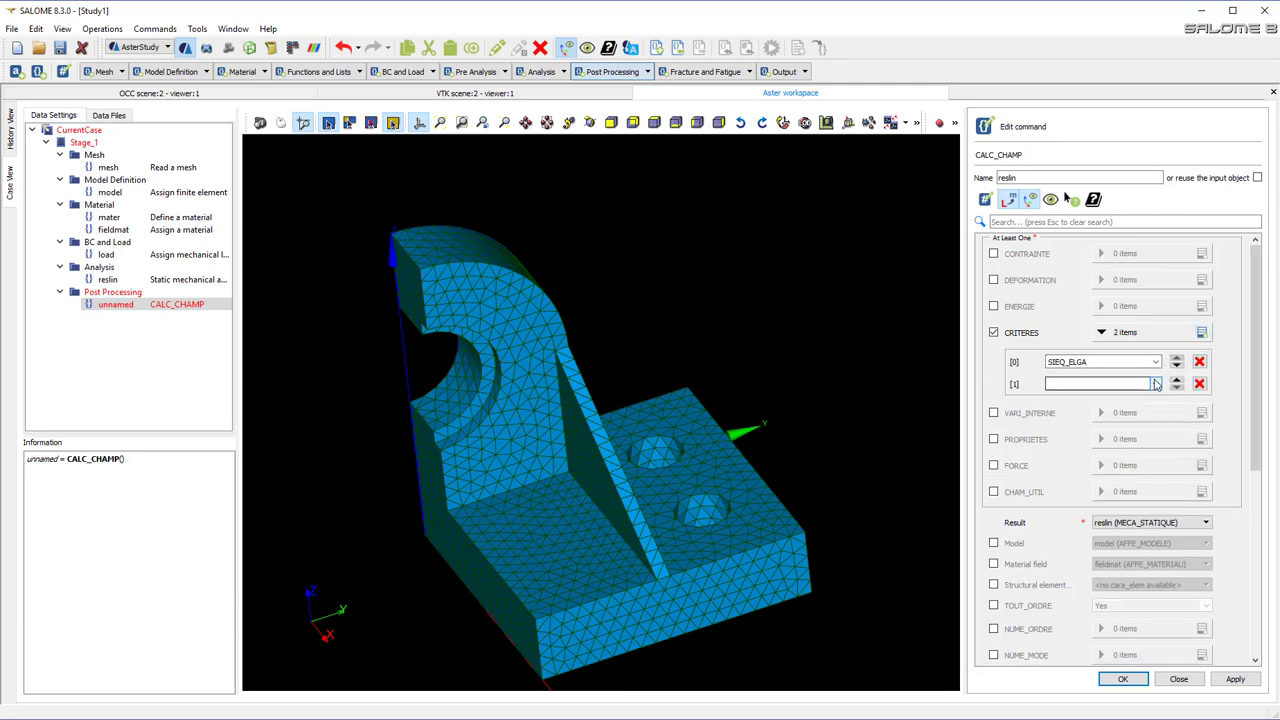
pyautogui.click(1100, 384)
pyautogui.click(1090, 467)
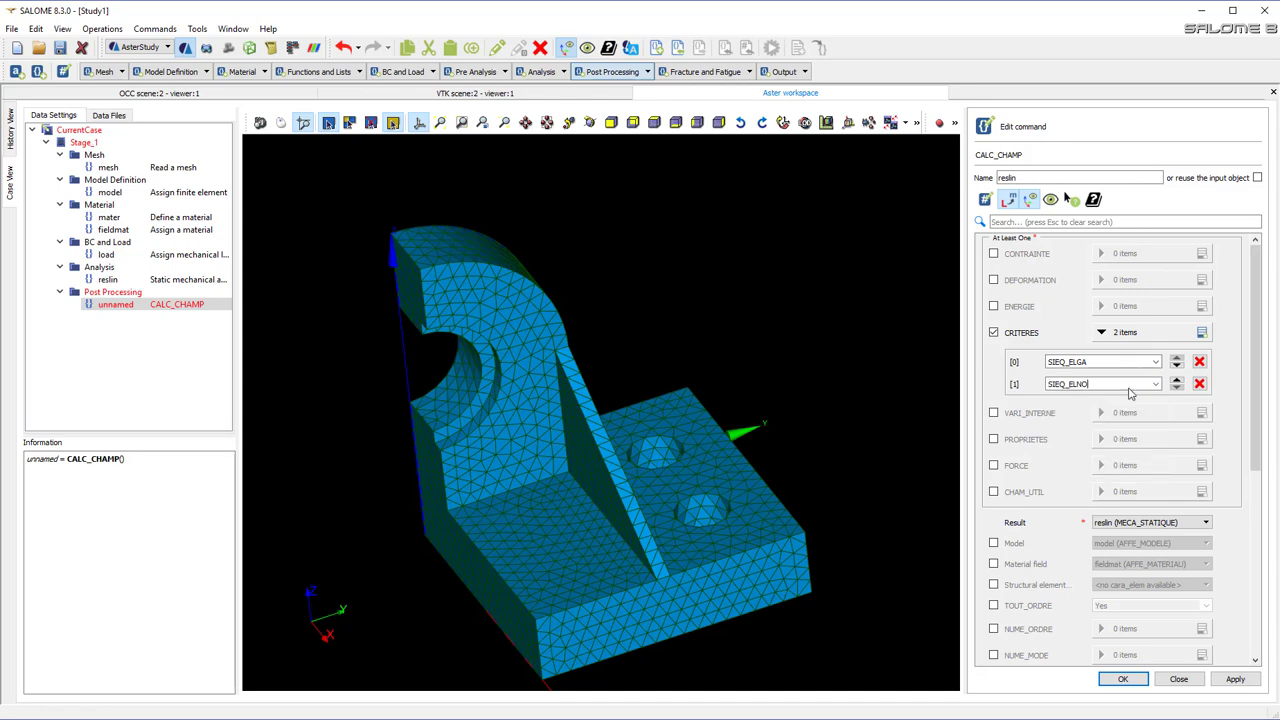
pyautogui.click(1201, 333)
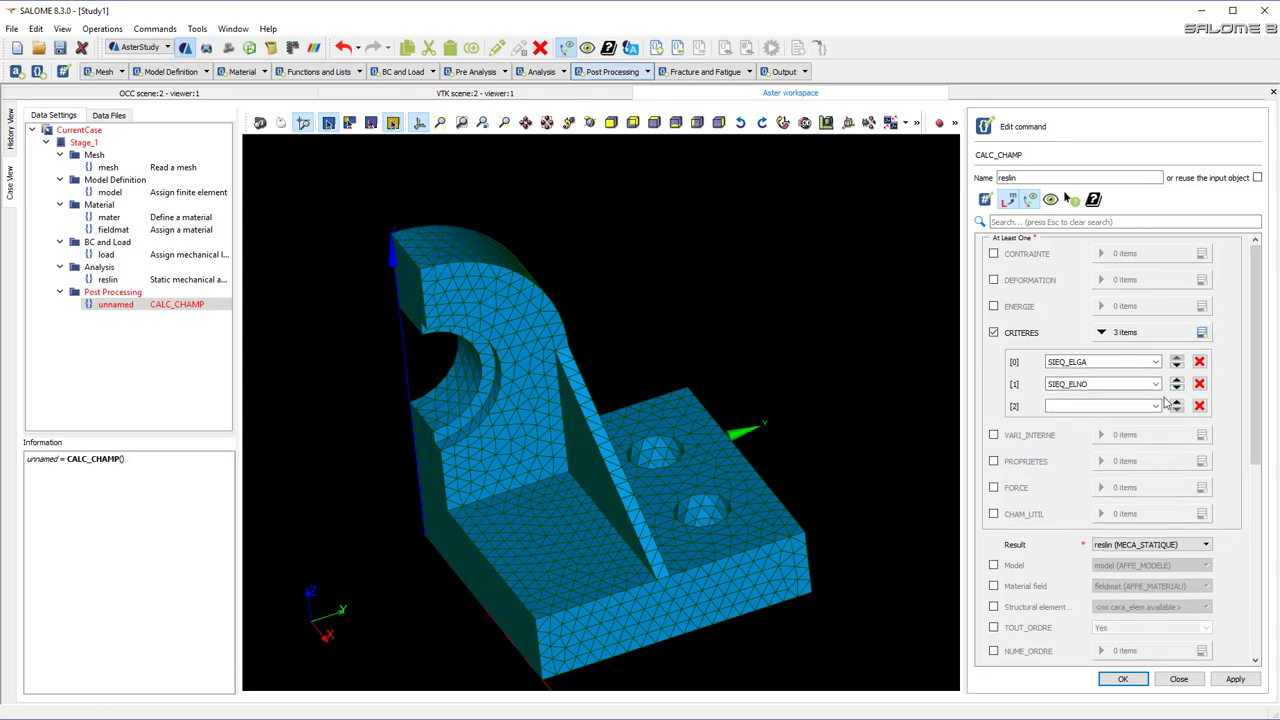
pyautogui.click(1155, 406)
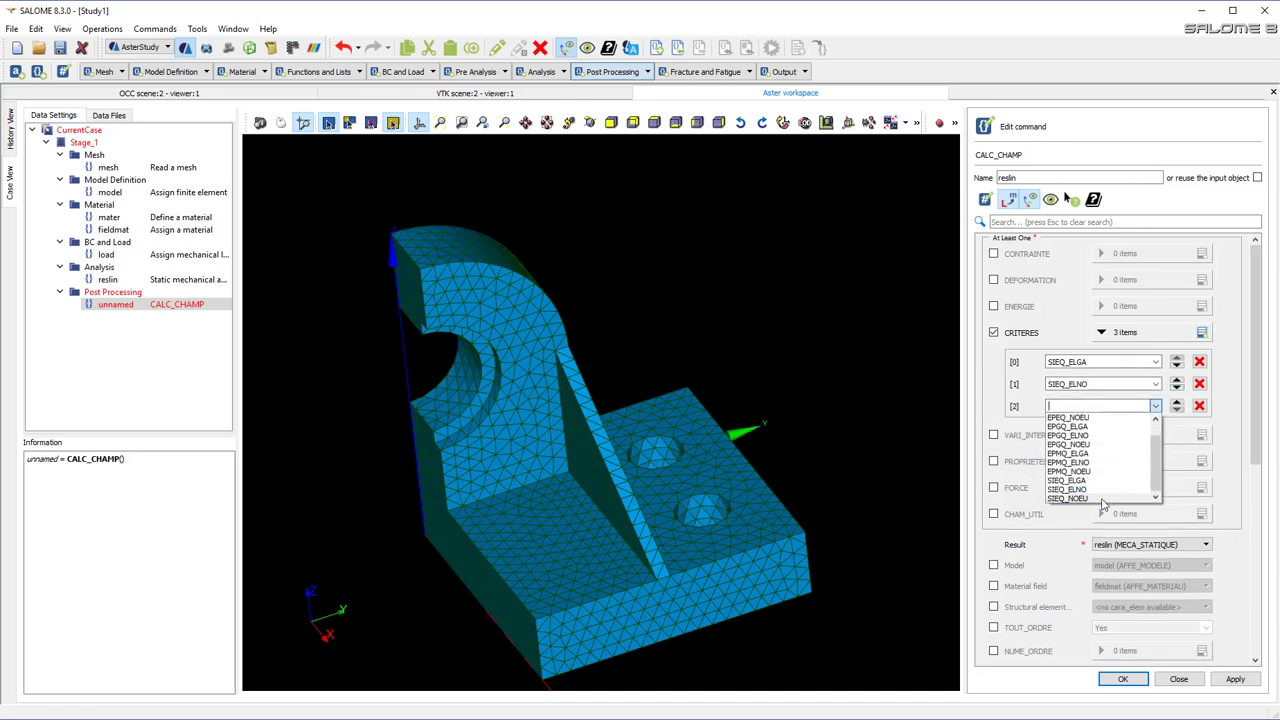
pyautogui.click(1099, 497)
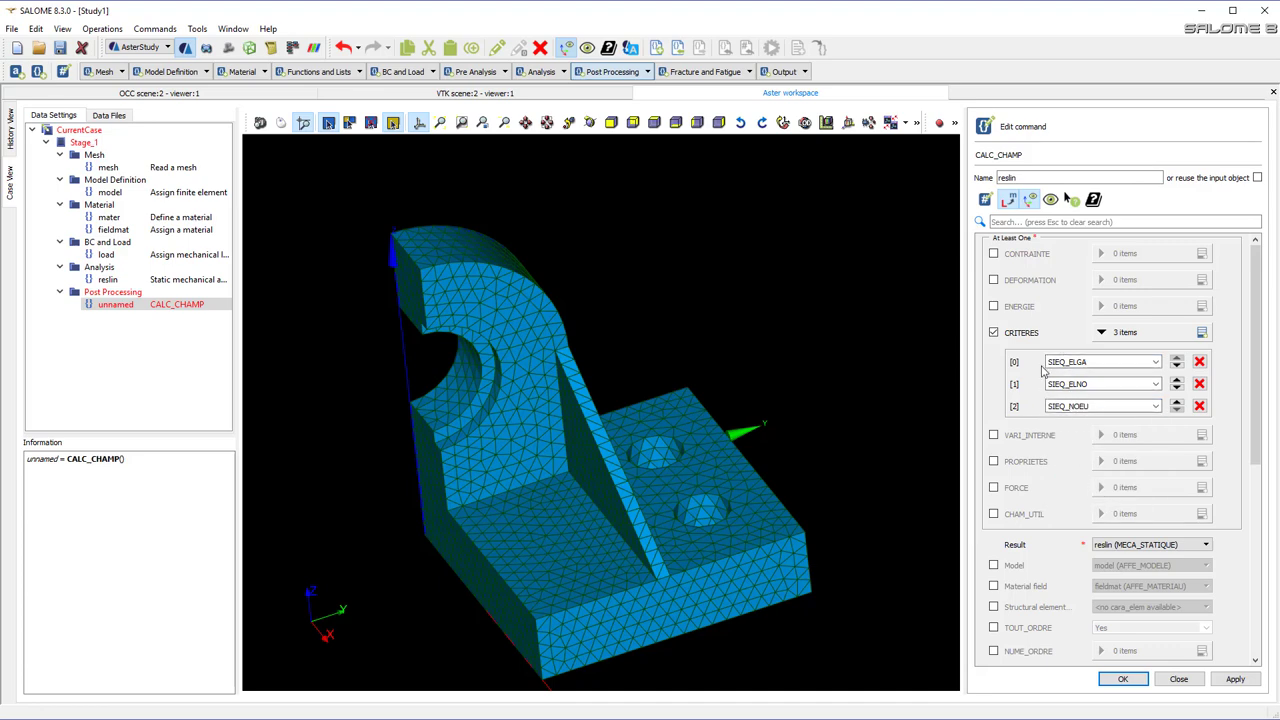
# - Review the three stress criterion names and store the reslin CALC_CHAMP command
pyautogui.moveTo(1103, 406); pyautogui.dragTo(1054, 403)
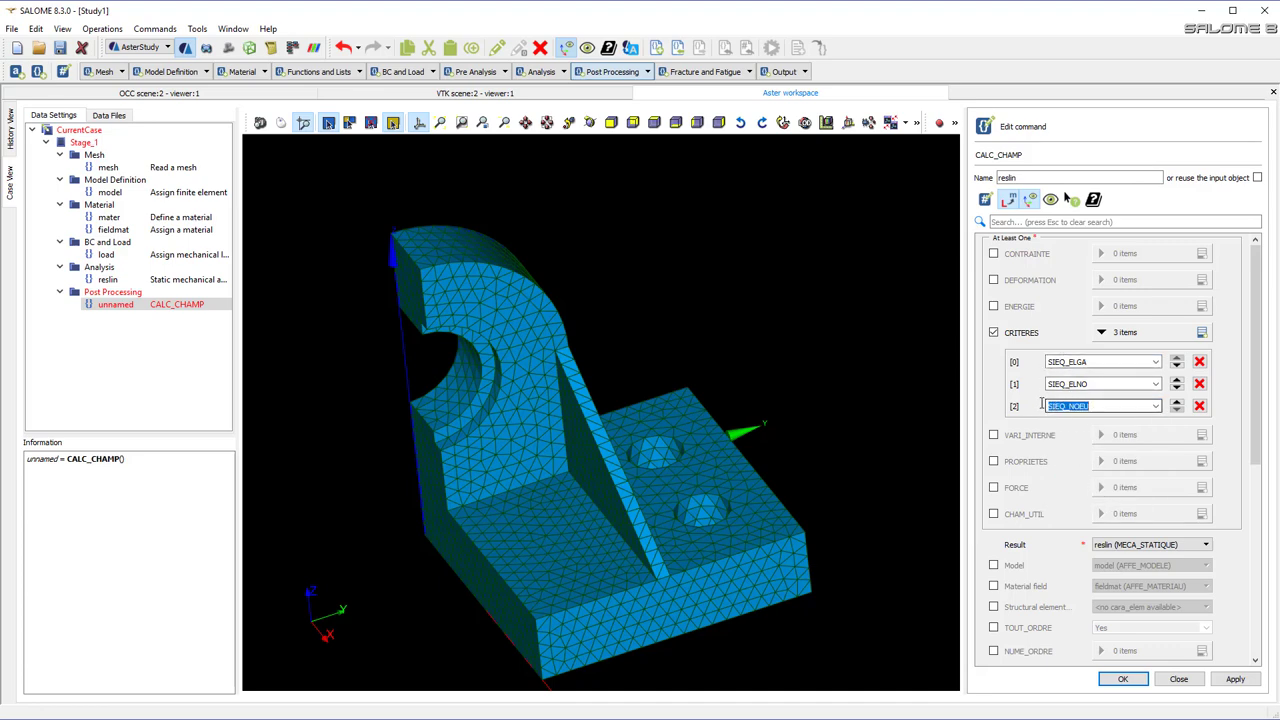
pyautogui.doubleClick(1065, 408)
pyautogui.doubleClick(1066, 384)
pyautogui.doubleClick(1066, 362)
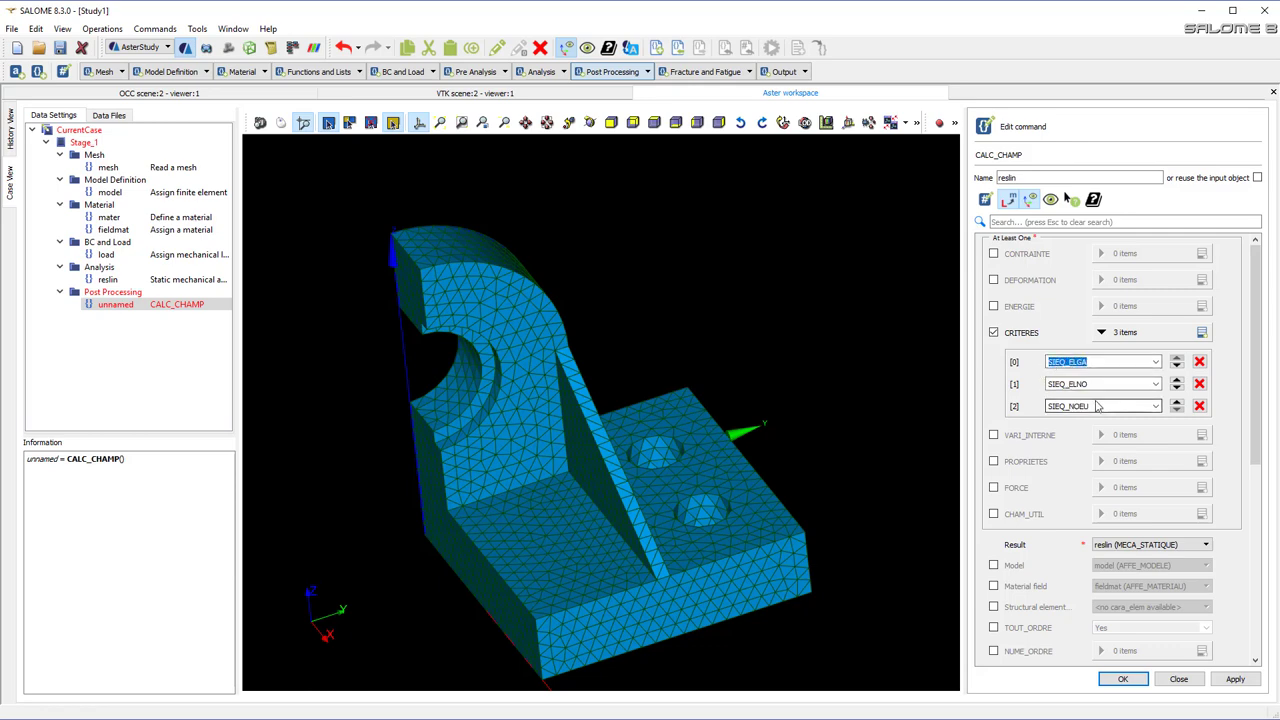
pyautogui.moveTo(1098, 405); pyautogui.dragTo(1040, 405)
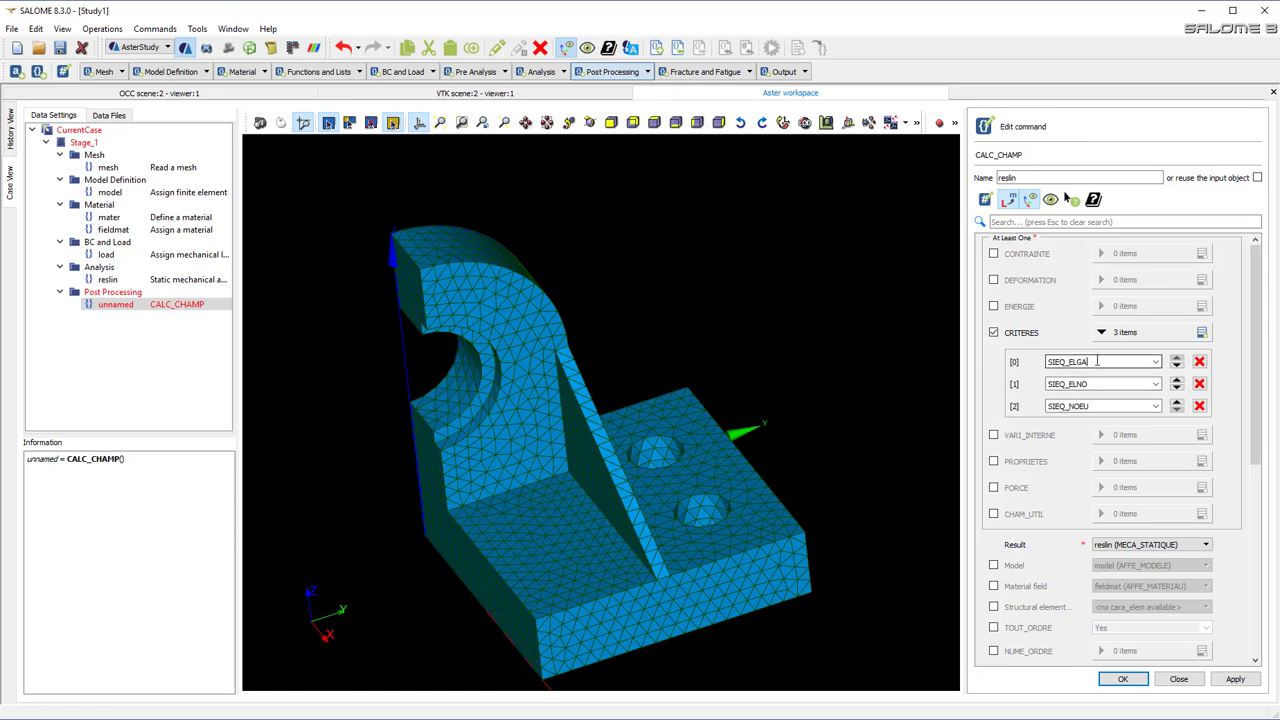
pyautogui.doubleClick(1095, 362)
pyautogui.click(1096, 384)
pyautogui.moveTo(1096, 384); pyautogui.dragTo(1031, 359)
pyautogui.scroll(-1, 1040, 348)
pyautogui.scroll(1, 1037, 352)
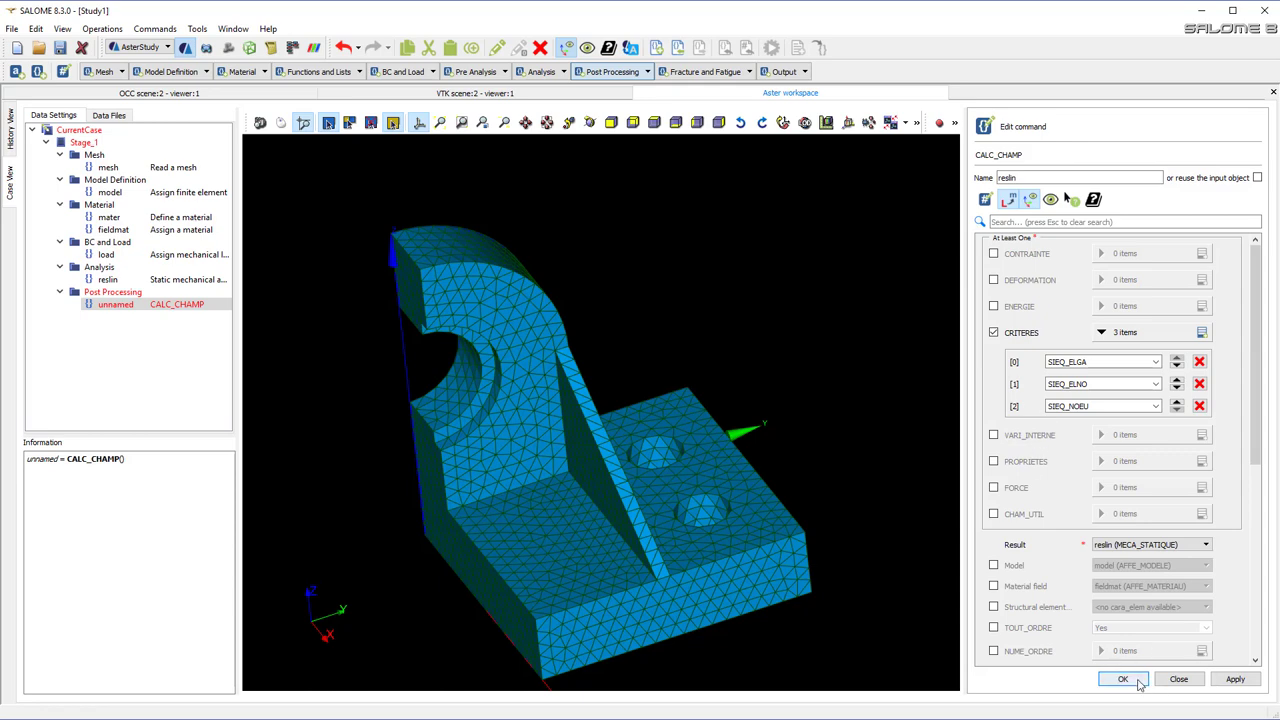
pyautogui.click(1123, 680)
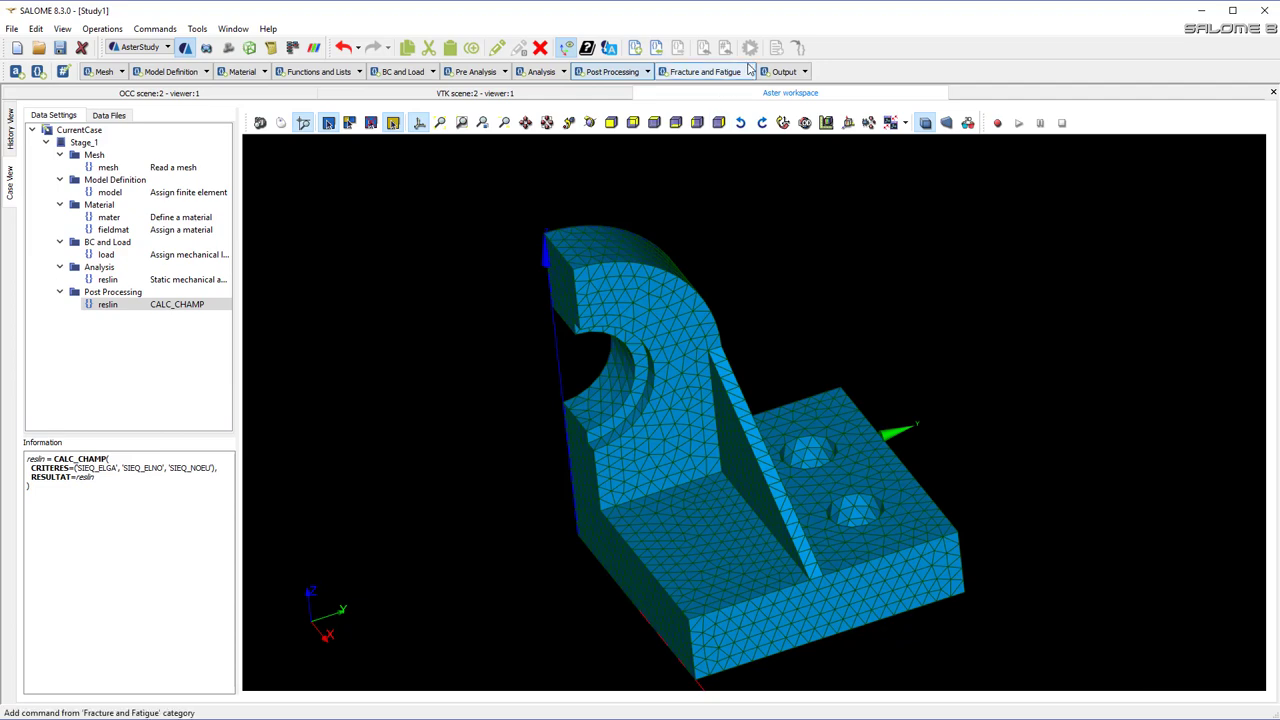
# - Add an IMPR_RESU output command whose result file is pillow.rmed
pyautogui.click(804, 72)
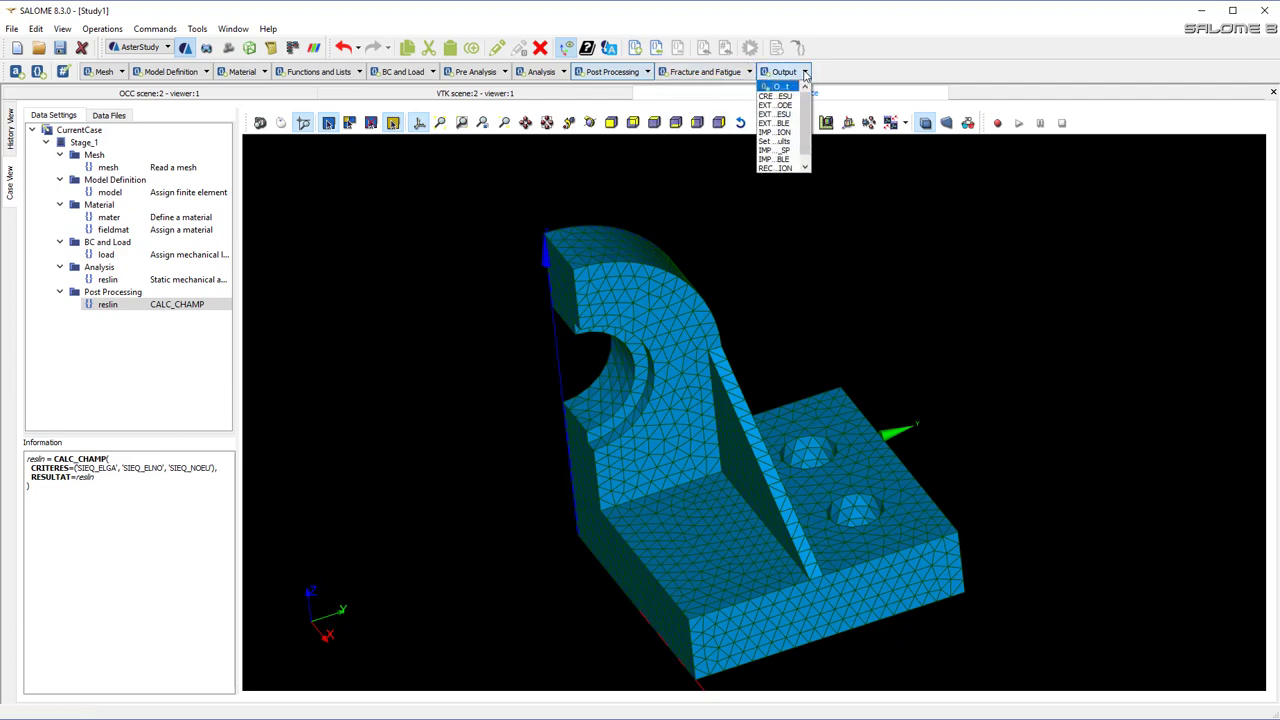
pyautogui.click(786, 136)
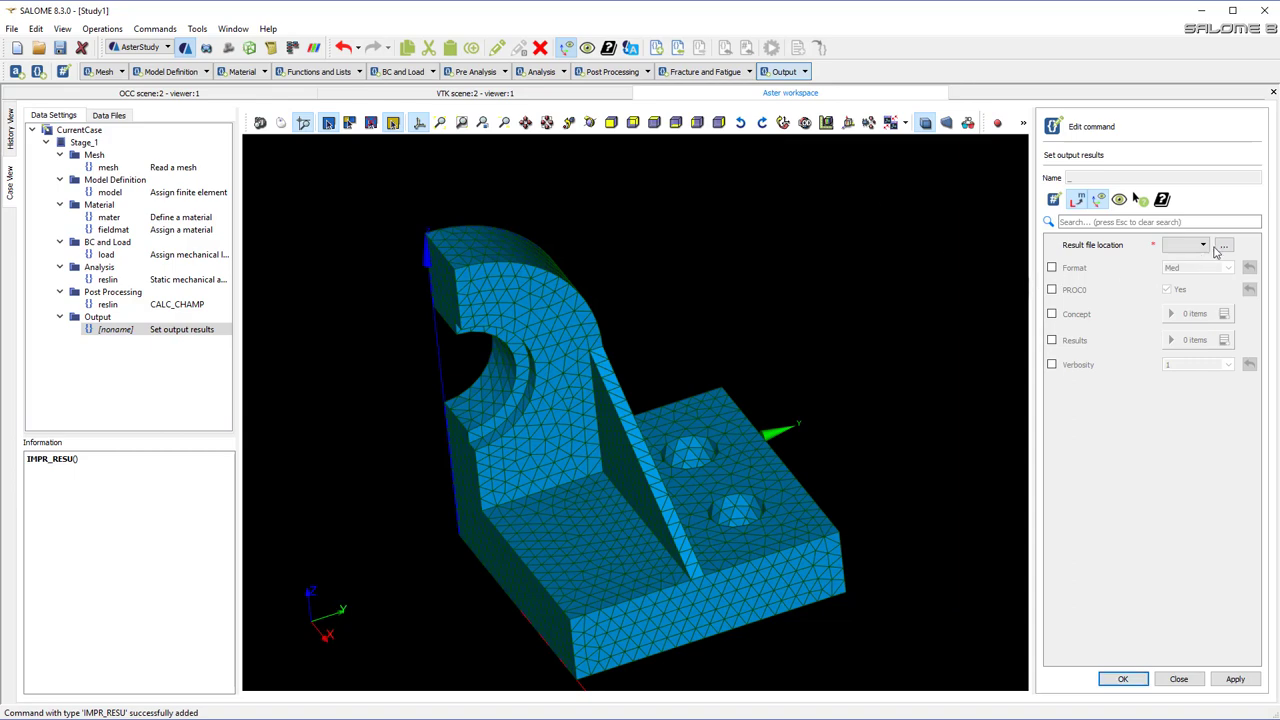
pyautogui.click(1226, 247)
pyautogui.moveTo(426, 34); pyautogui.dragTo(492, 40)
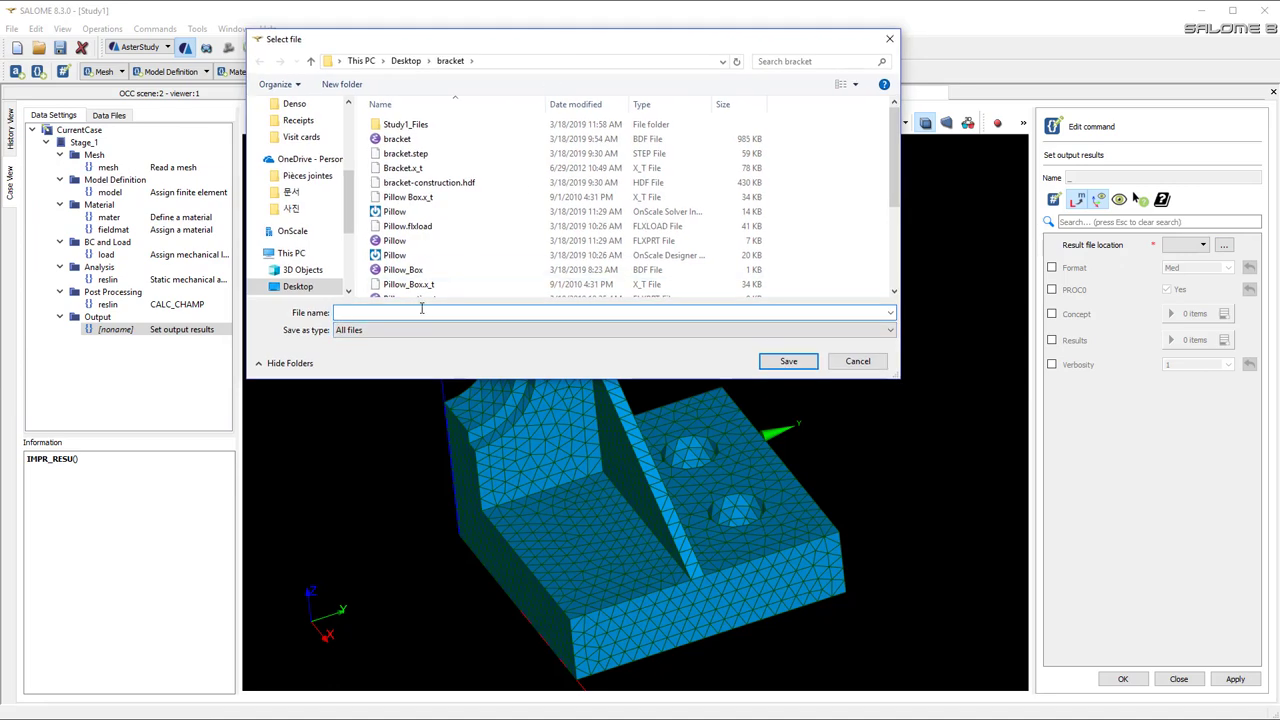
pyautogui.write('pillow.rmed')
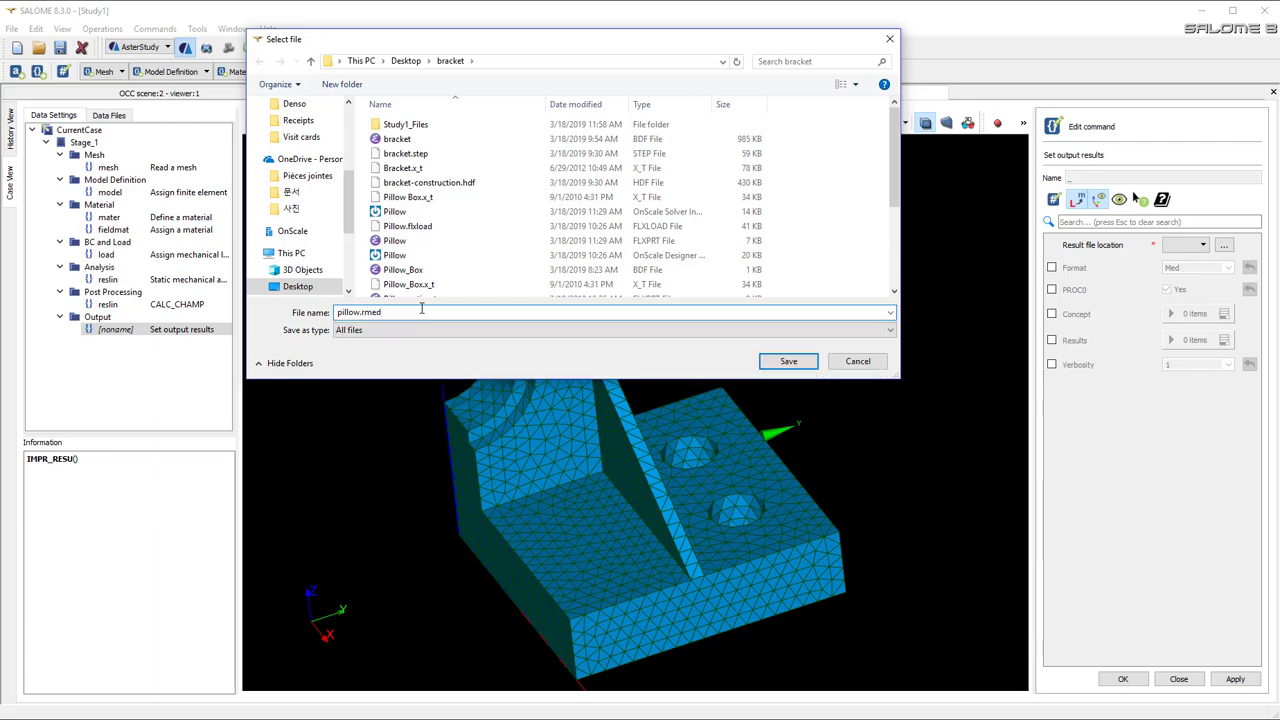
pyautogui.press('Return')
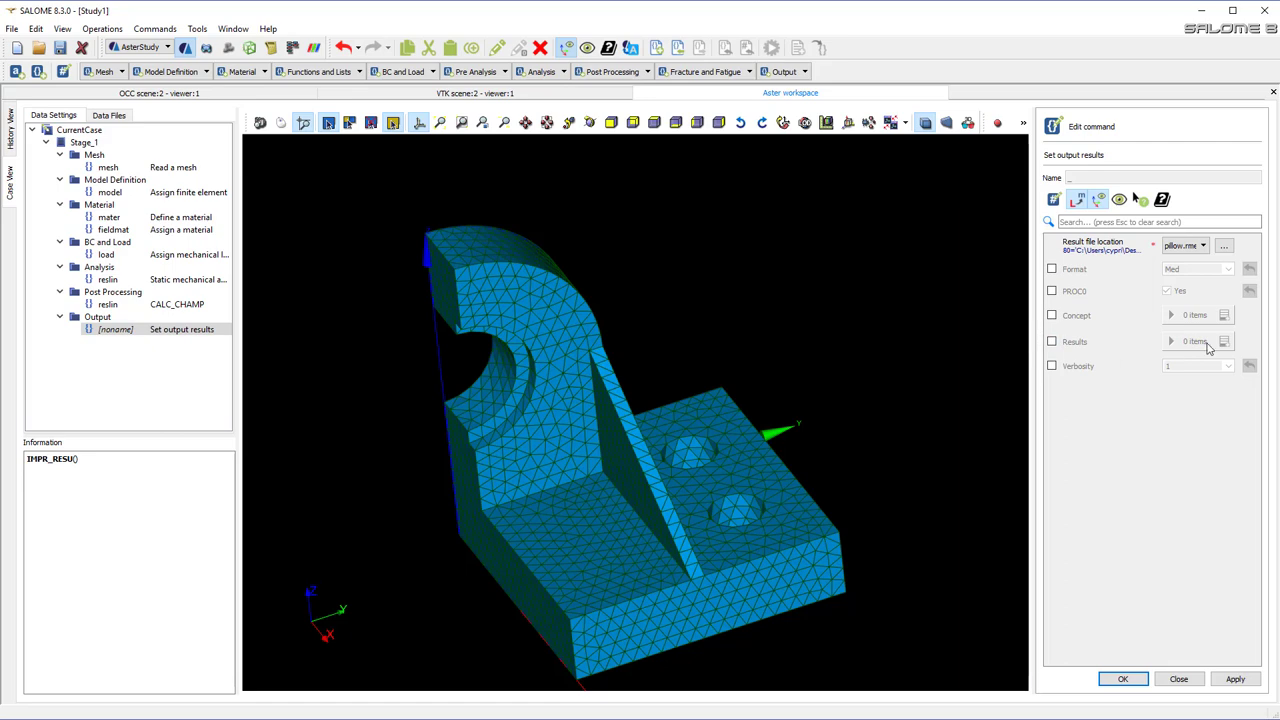
# - Enable Results in IMPR_RESU and set its first entry's Result to reslin
pyautogui.click(1052, 342)
pyautogui.click(1224, 341)
pyautogui.click(1150, 377)
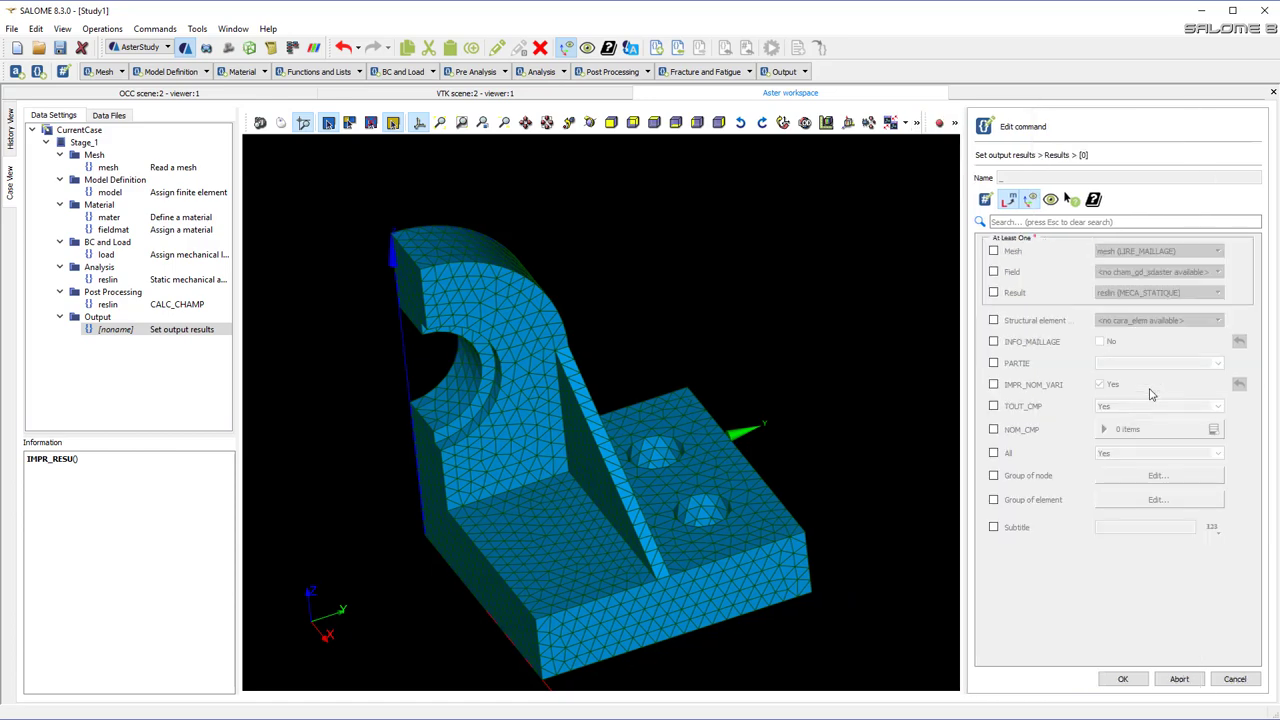
pyautogui.click(994, 293)
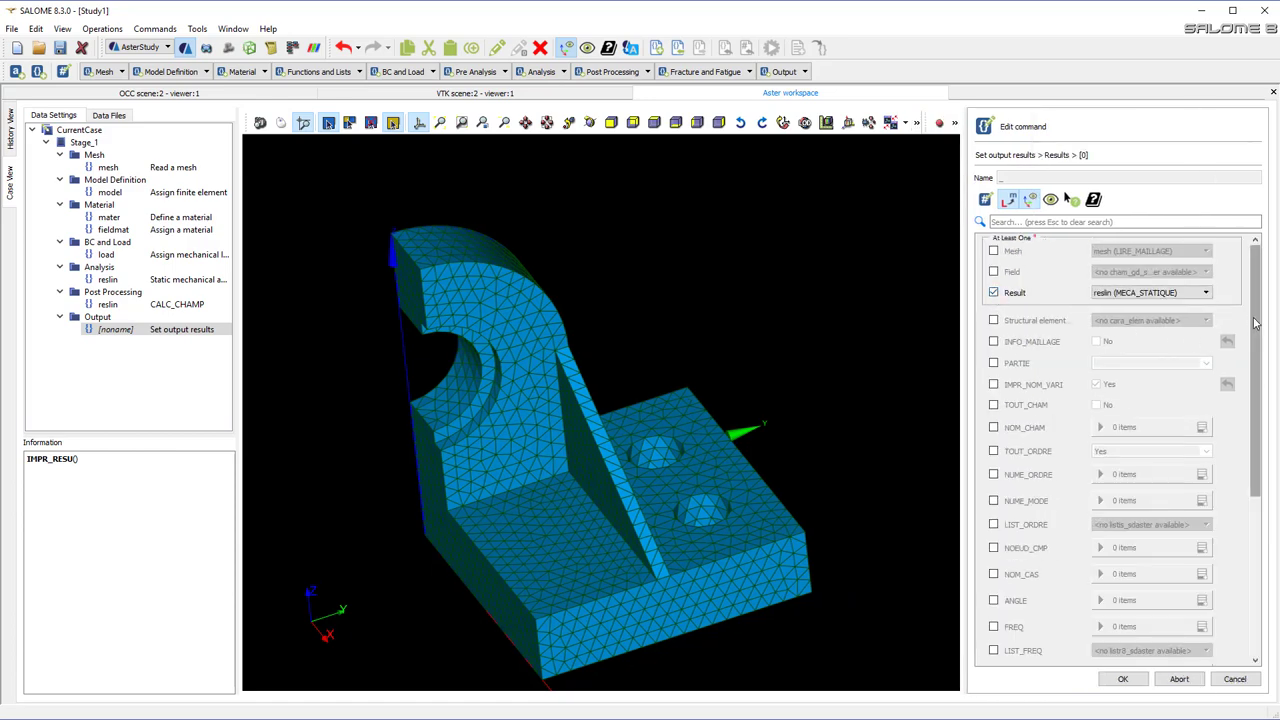
pyautogui.moveTo(1258, 332); pyautogui.dragTo(1258, 377)
pyautogui.scroll(-1, 1258, 377)
pyautogui.scroll(5, 1240, 340)
pyautogui.moveTo(1257, 450); pyautogui.dragTo(1257, 610)
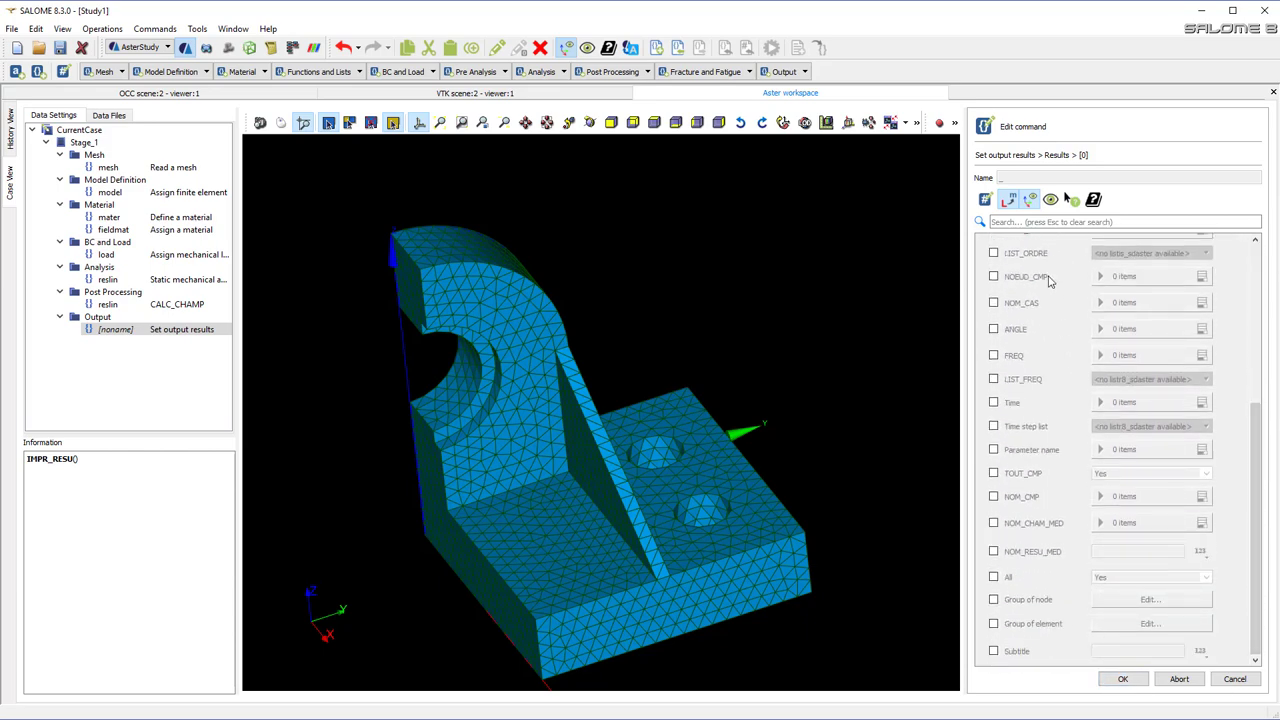
pyautogui.moveTo(1256, 509); pyautogui.dragTo(1256, 347)
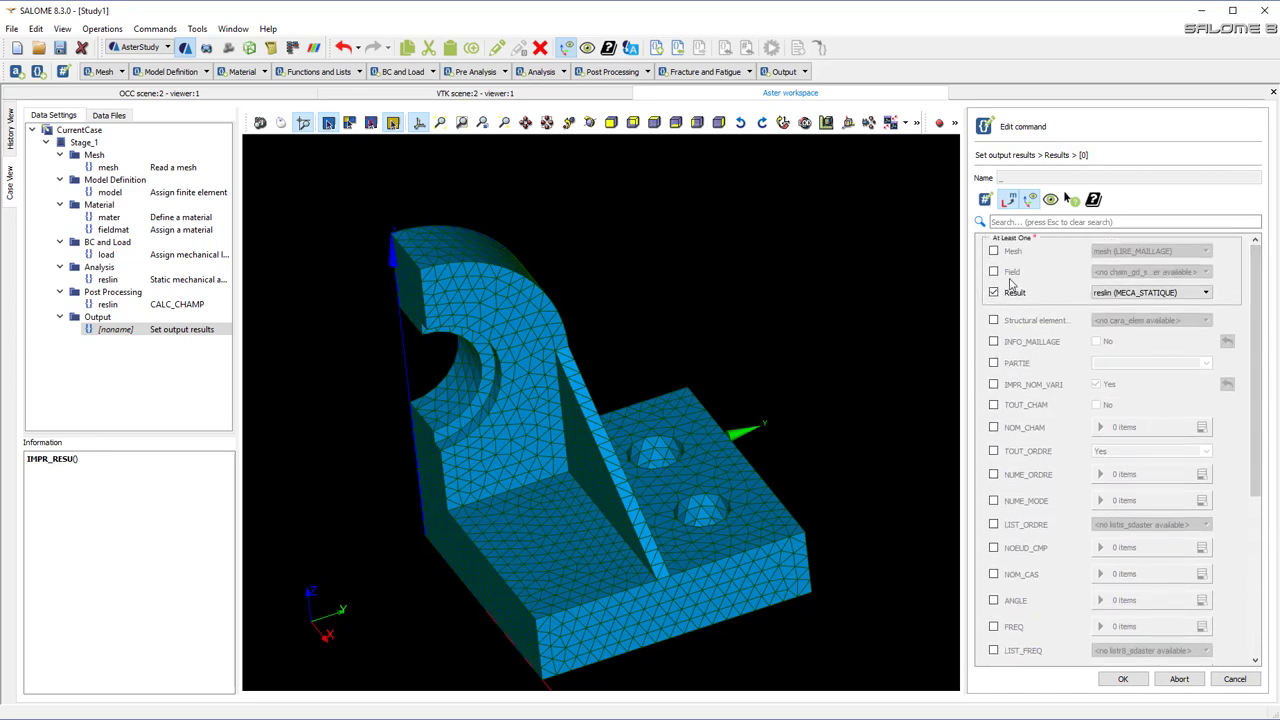
# - Store the output command writing reslin to unit 80 and save the study
pyautogui.click(1120, 681)
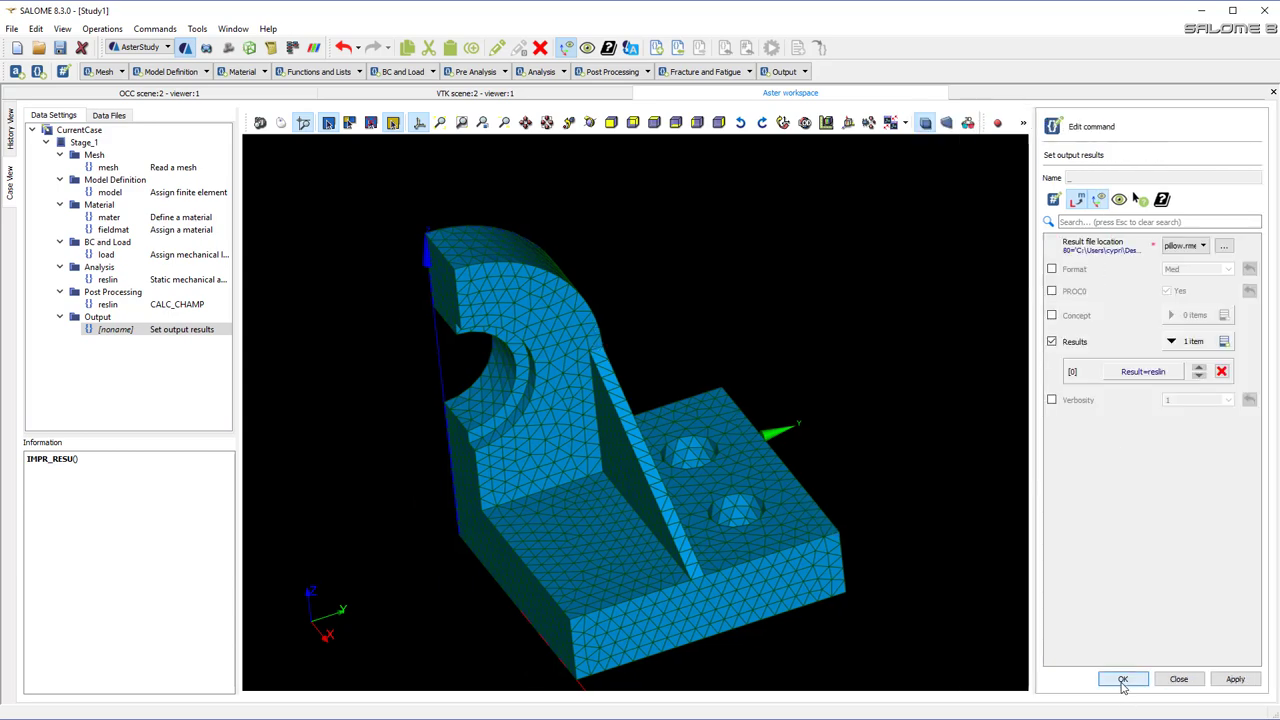
pyautogui.click(1123, 680)
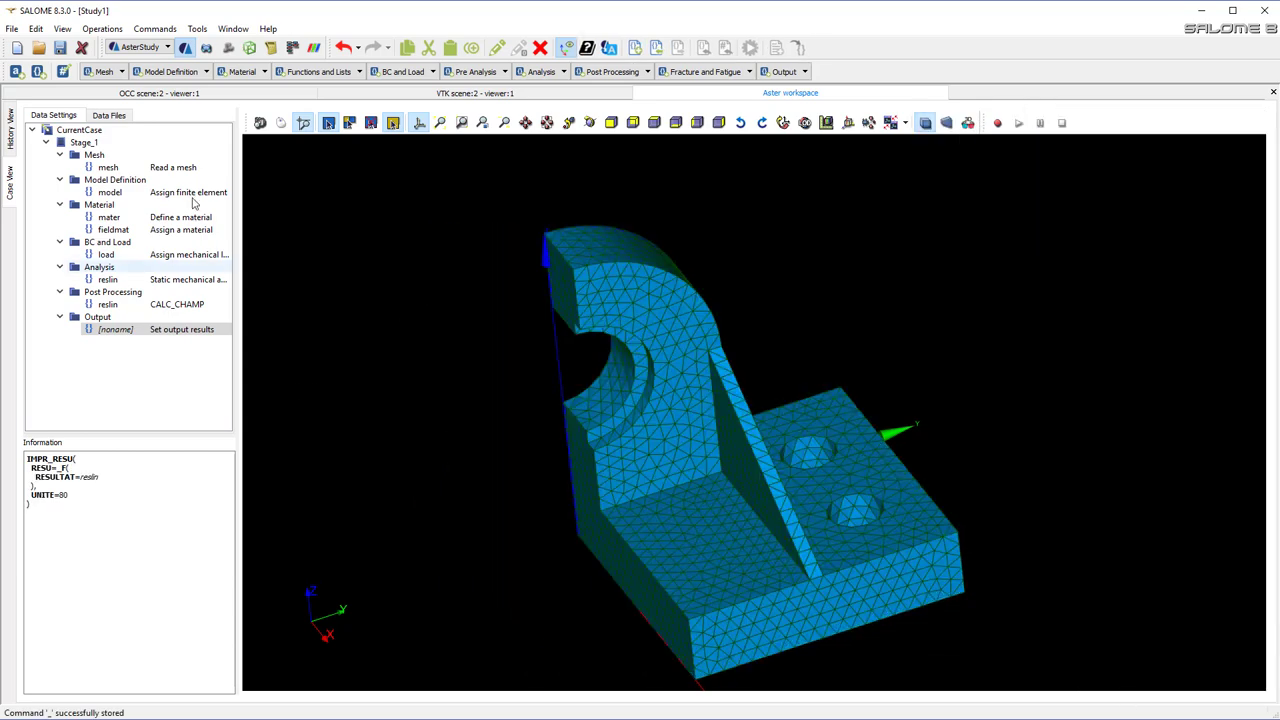
pyautogui.click(60, 47)
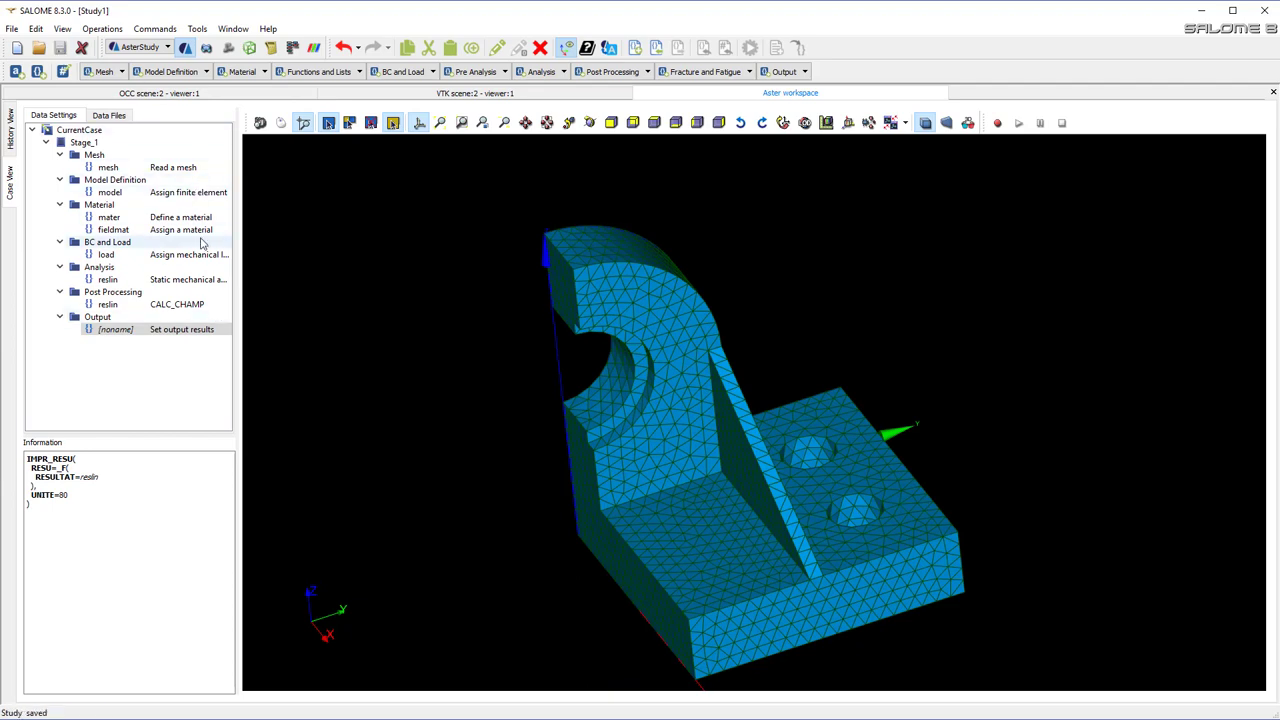
# - In History View, mark Stage_1 of CurrentCase and launch it as RunCase_1
pyautogui.click(12, 120)
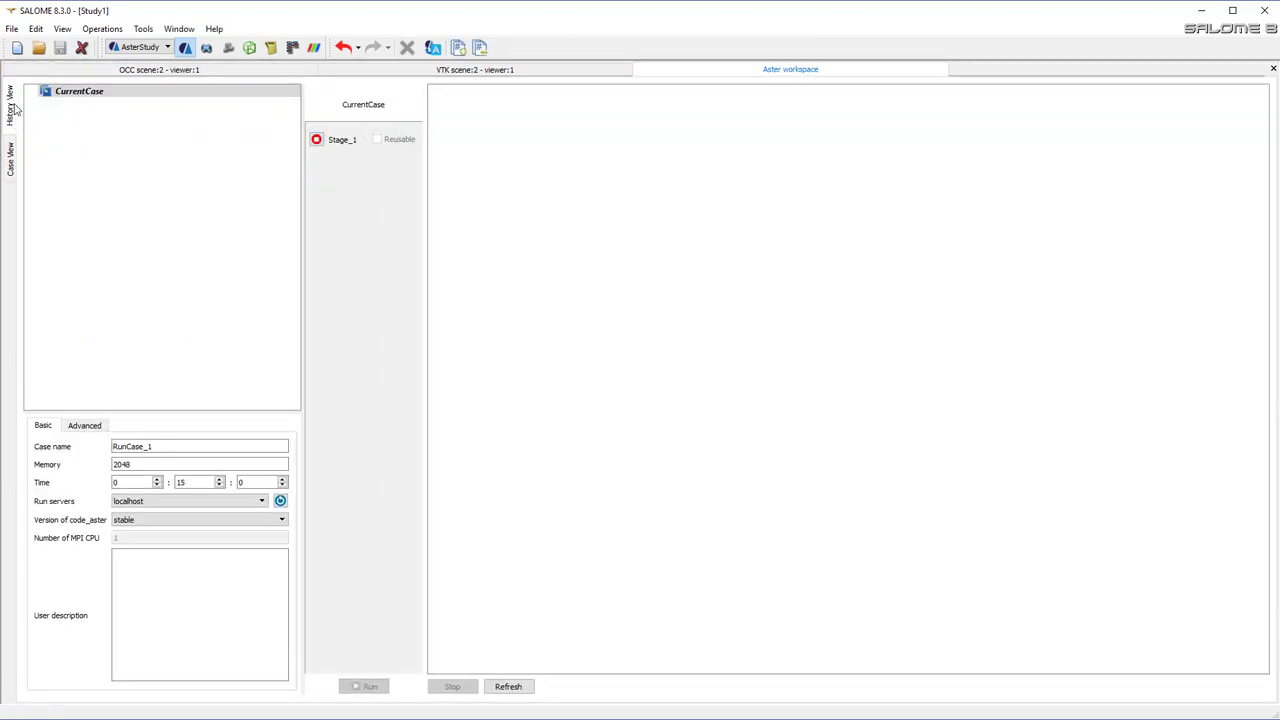
pyautogui.click(87, 96)
pyautogui.click(320, 142)
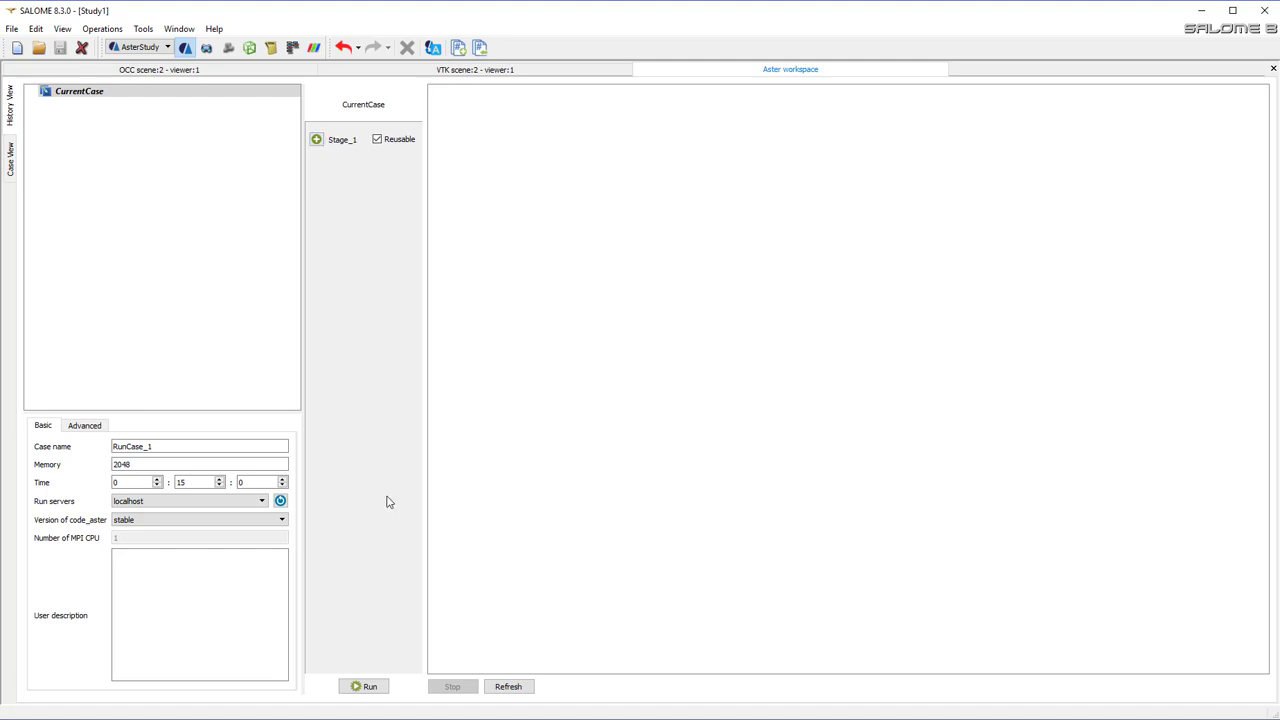
pyautogui.click(368, 687)
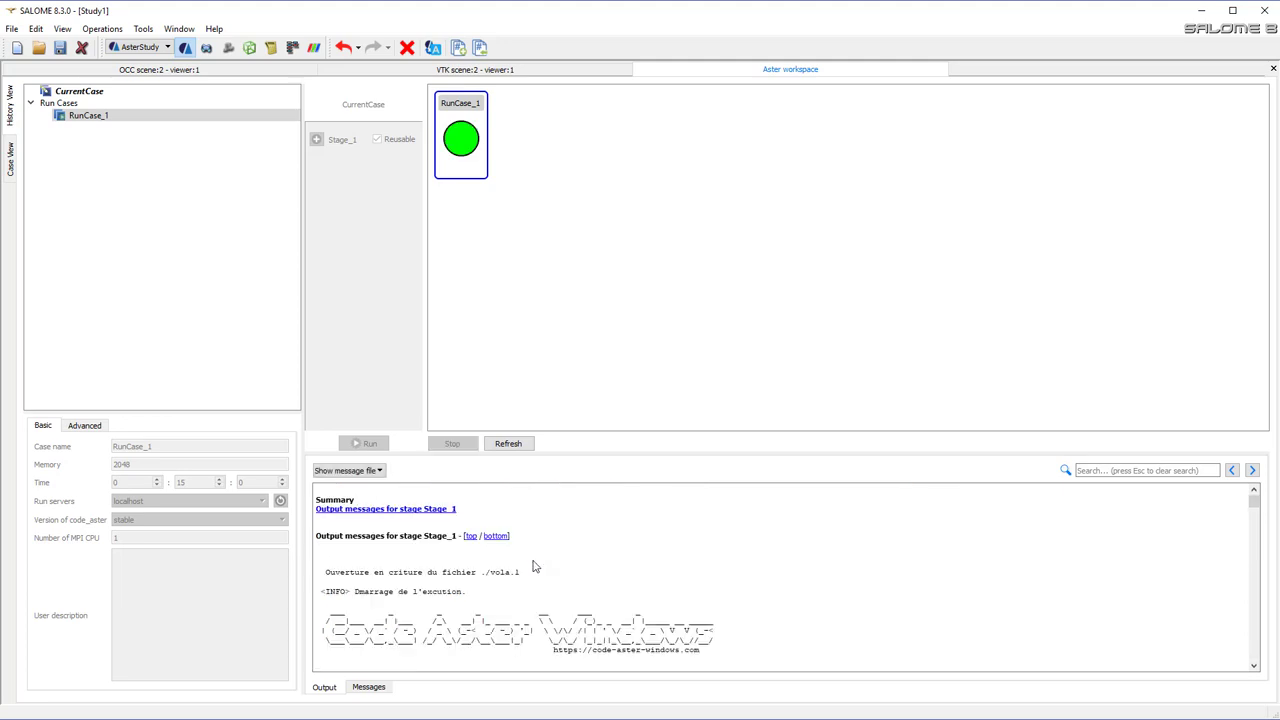
# - Review the output log until Stage_1 finishes successfully on localhost, then hide the log
pyautogui.scroll(-10, 556, 640)
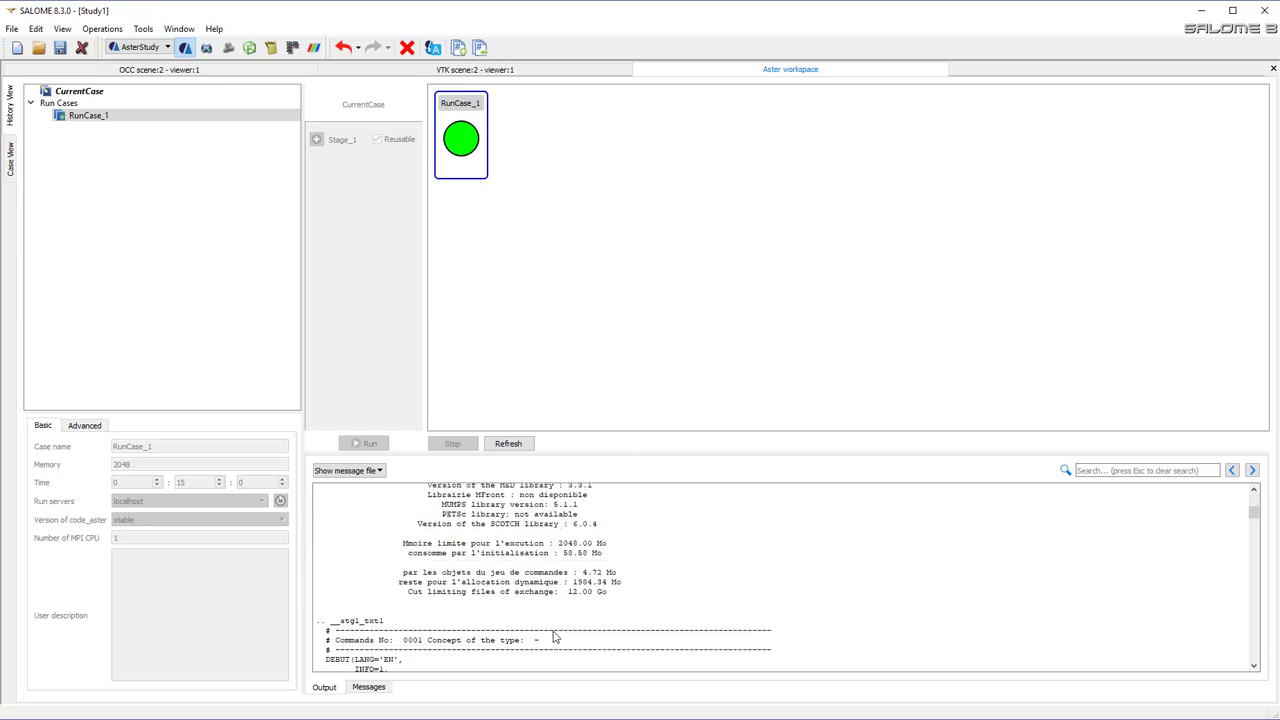
pyautogui.scroll(-15, 561, 607)
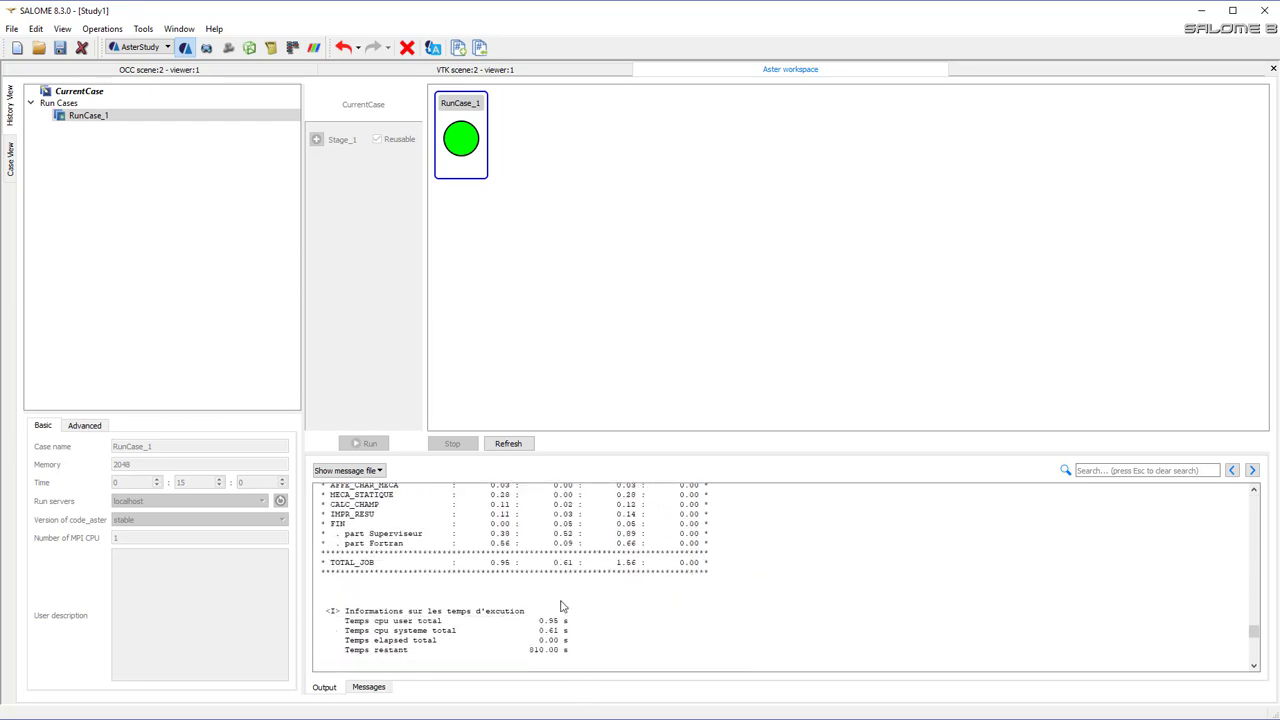
pyautogui.scroll(8, 561, 607)
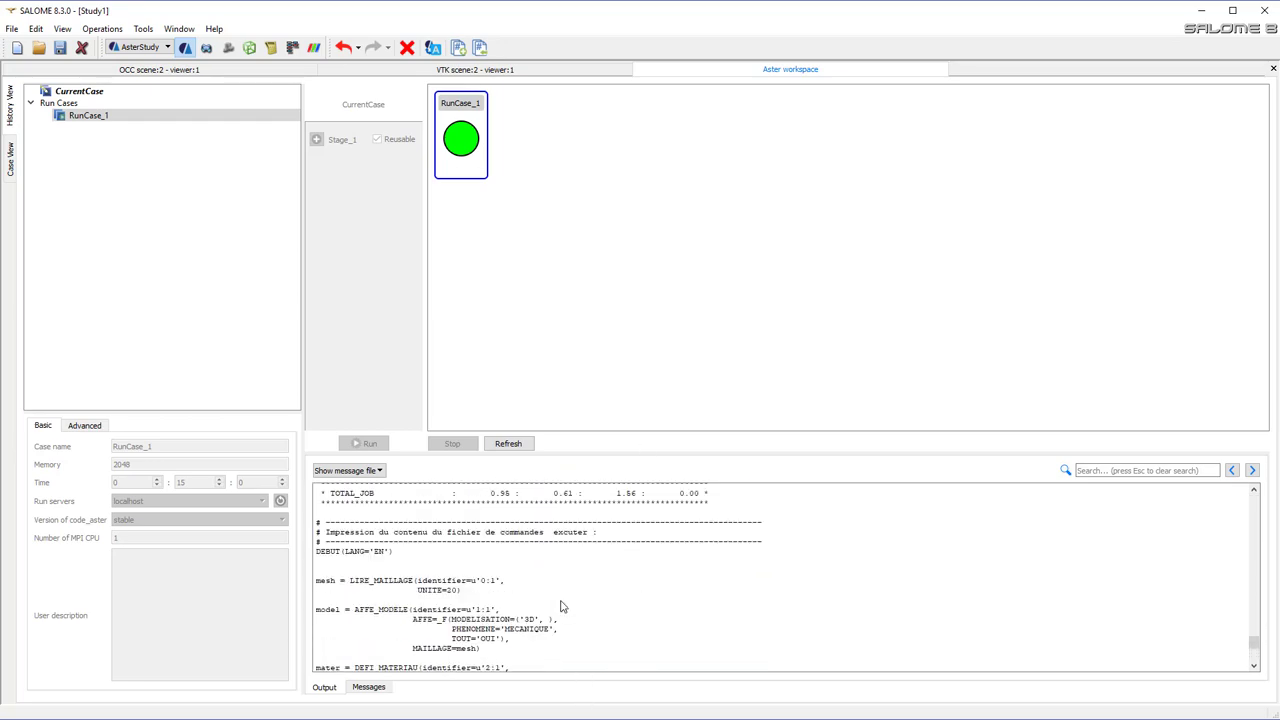
pyautogui.scroll(10, 565, 594)
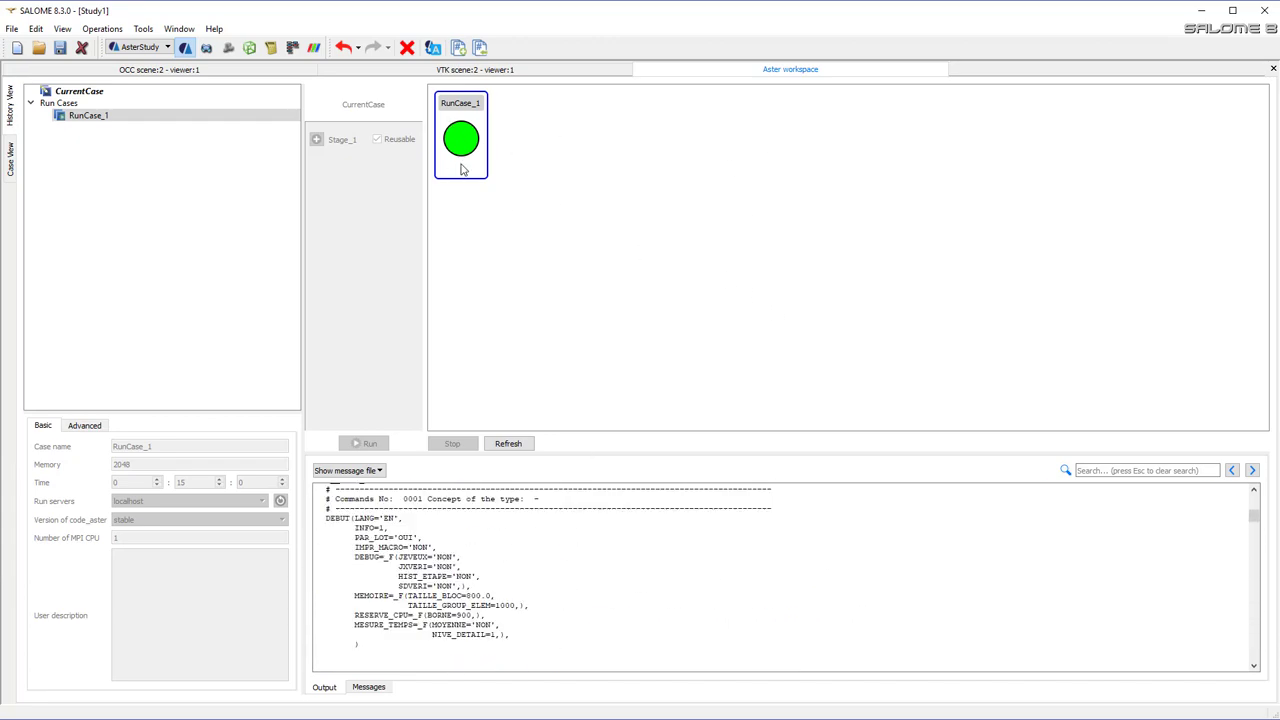
pyautogui.scroll(-15, 571, 541)
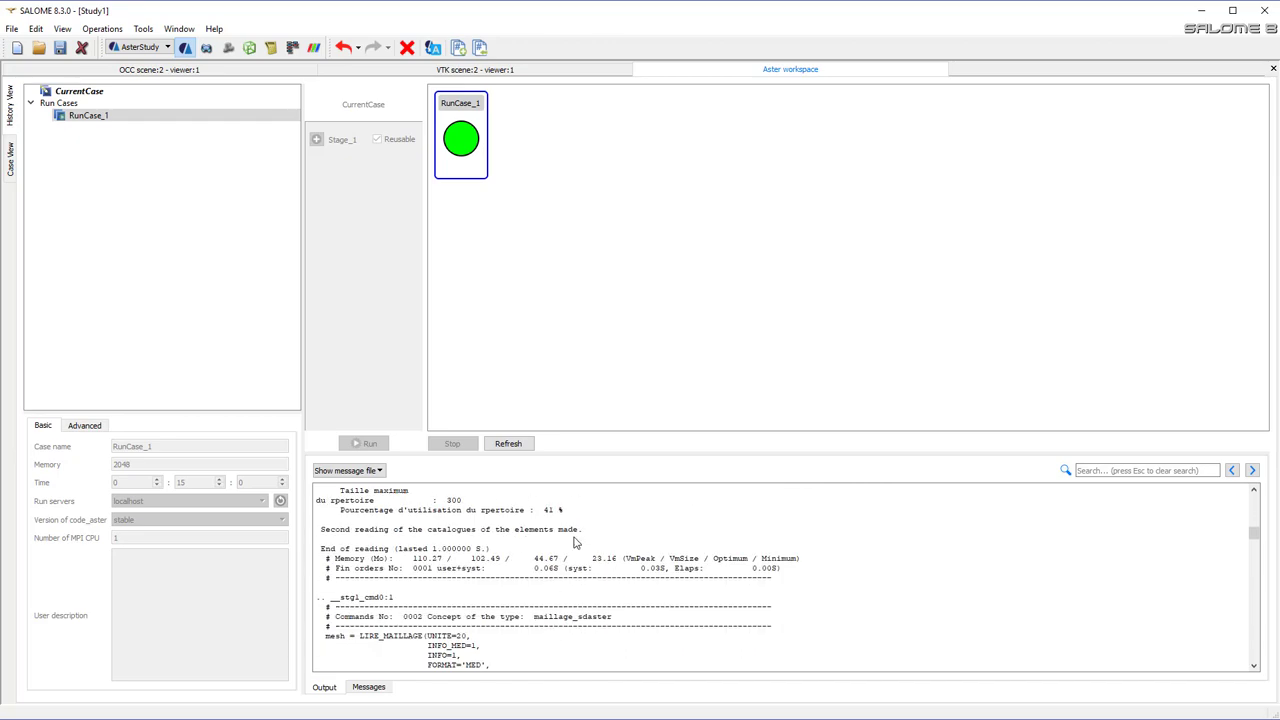
pyautogui.scroll(10, 576, 558)
pyautogui.scroll(15, 561, 572)
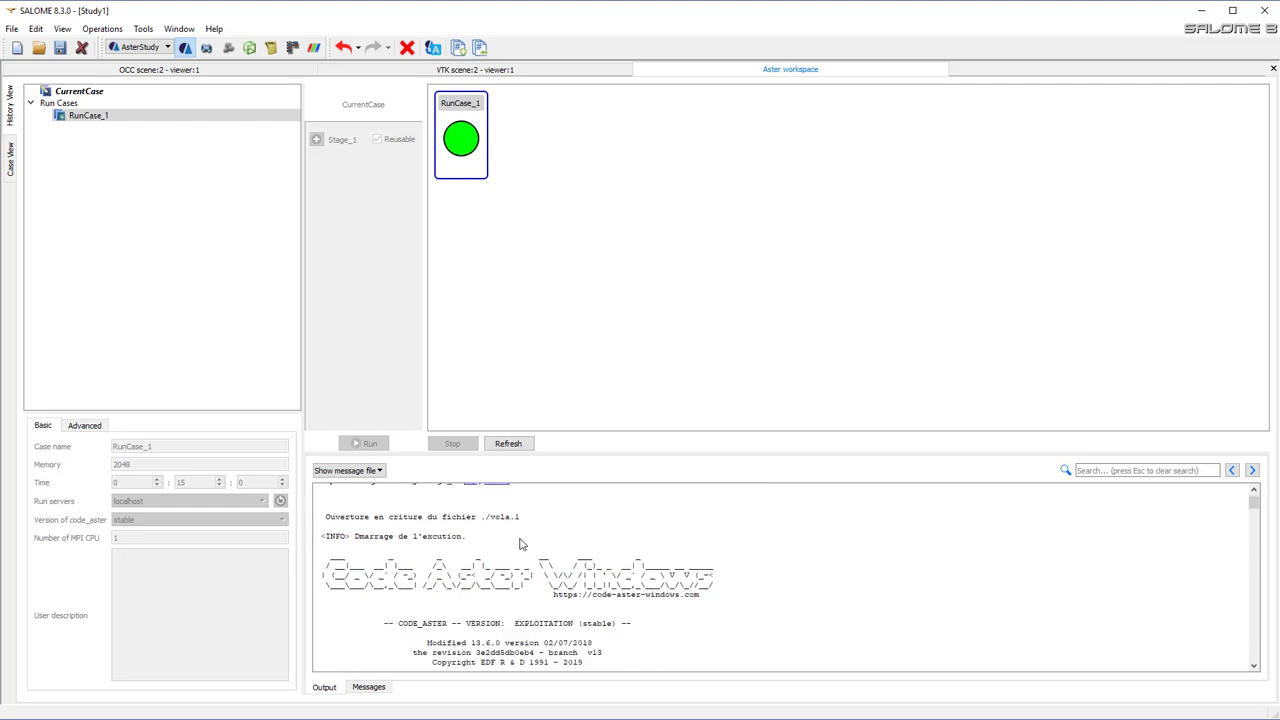
pyautogui.scroll(1, 520, 545)
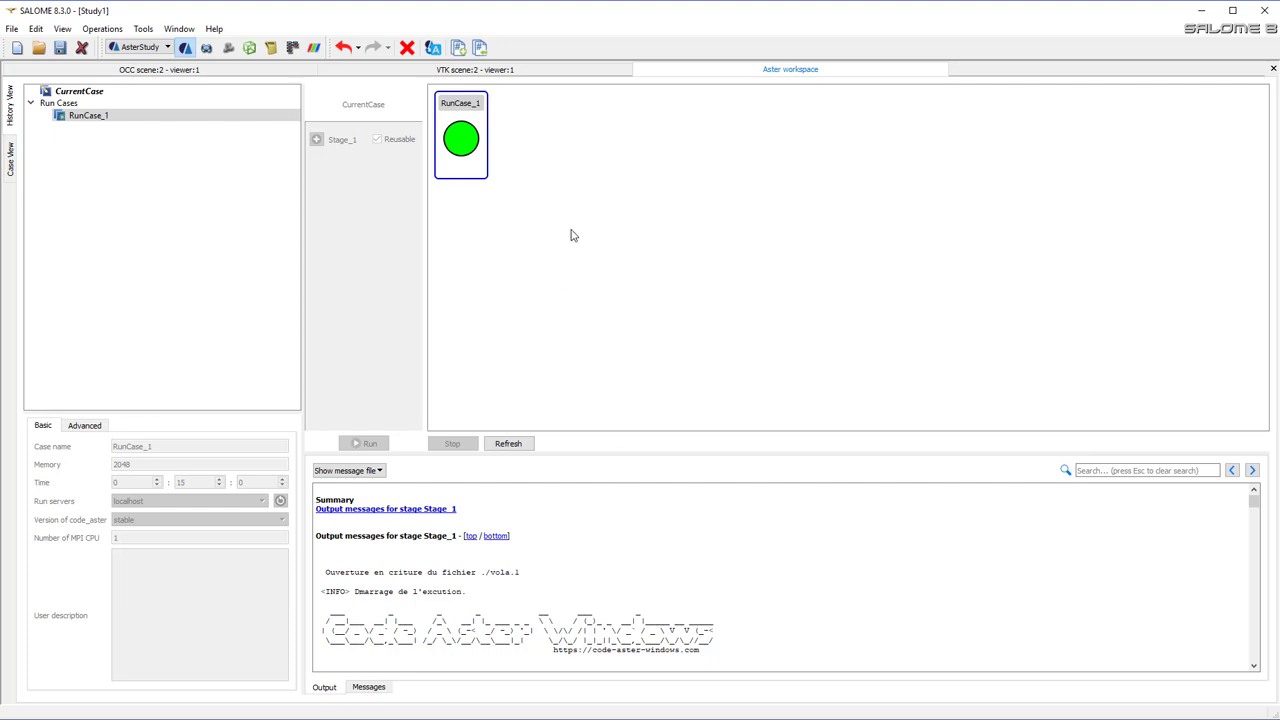
pyautogui.scroll(-1, 604, 612)
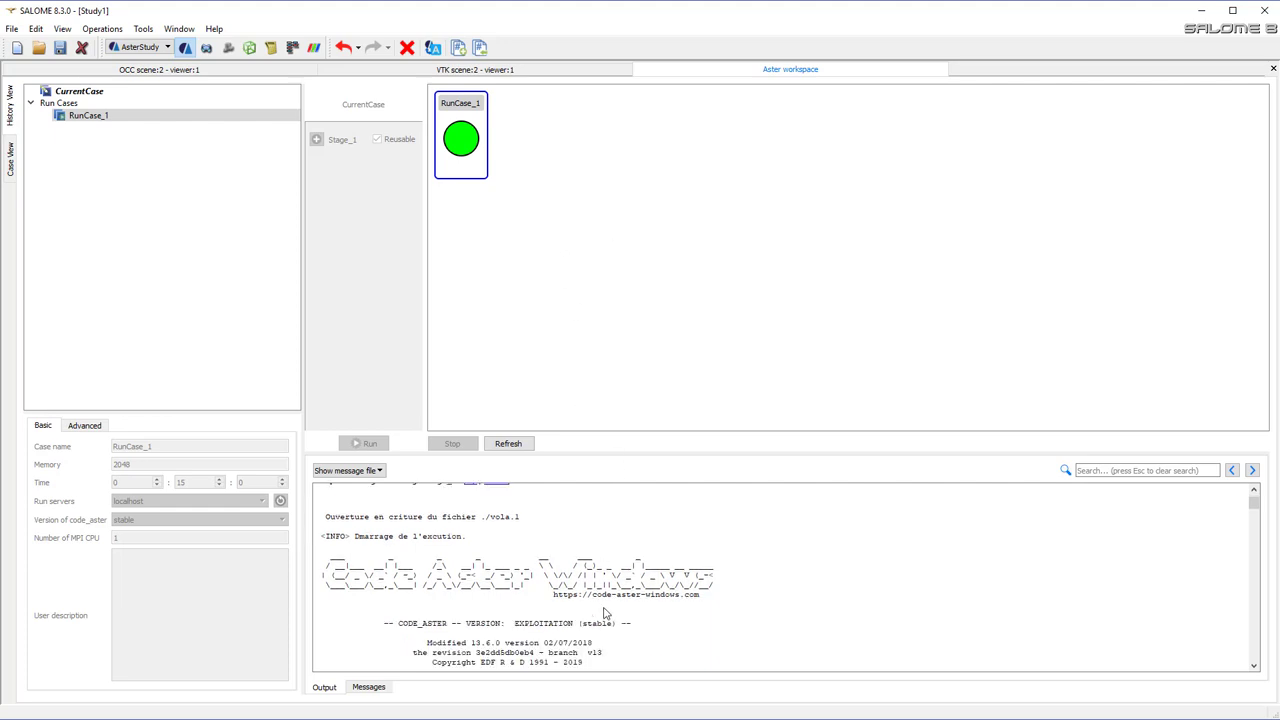
pyautogui.scroll(1, 601, 610)
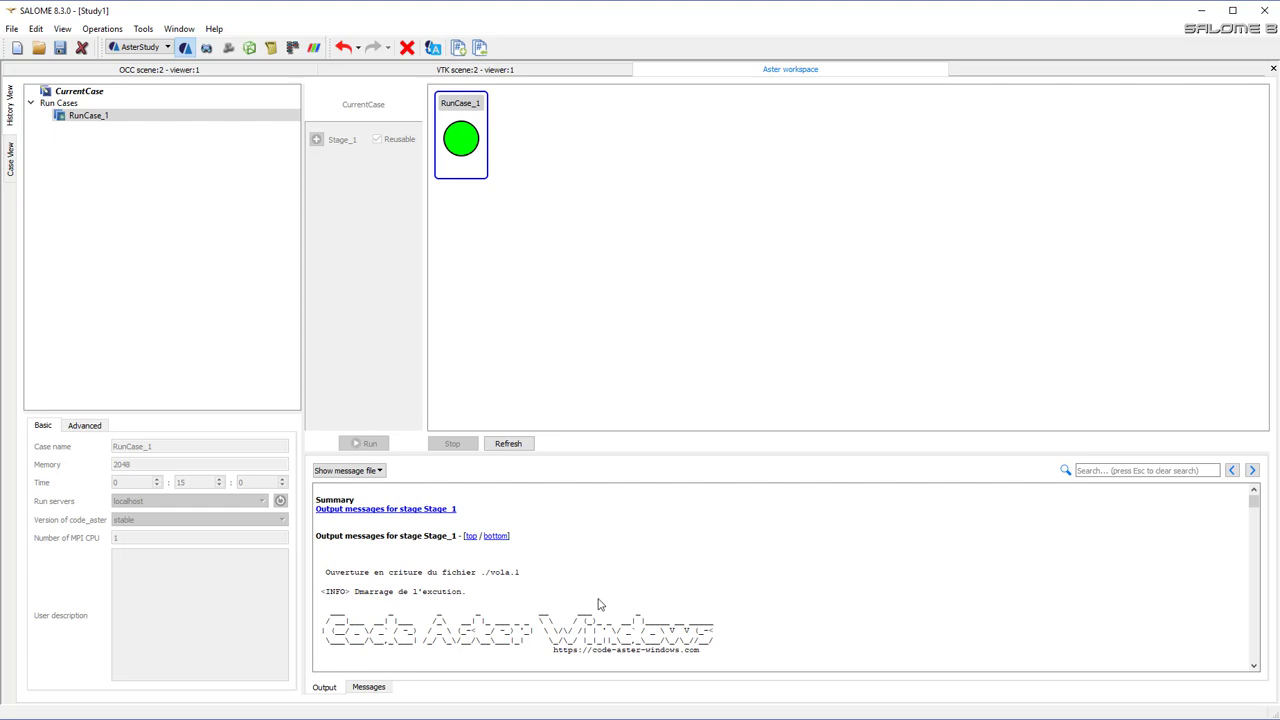
pyautogui.rightClick(578, 276)
pyautogui.click(511, 266)
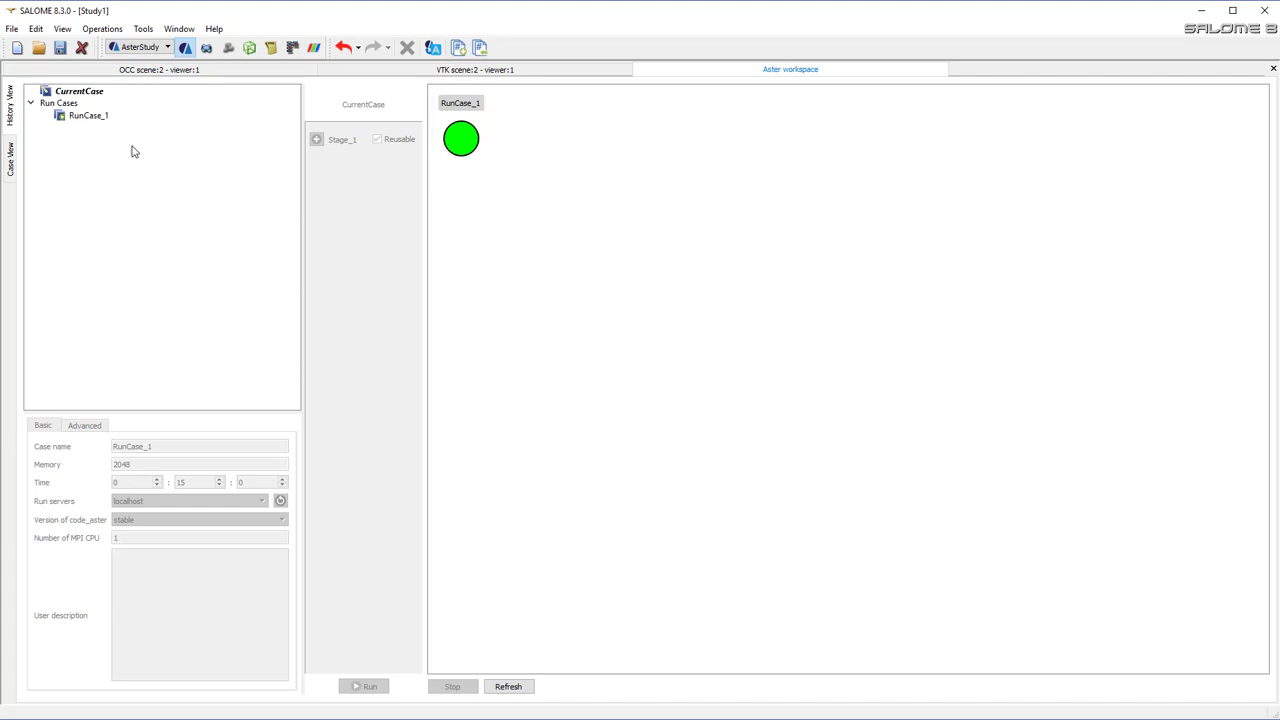
# - From Case View's Data Files list, open the pillow.rmed result file (unit 80) in ParaVis
pyautogui.click(11, 162)
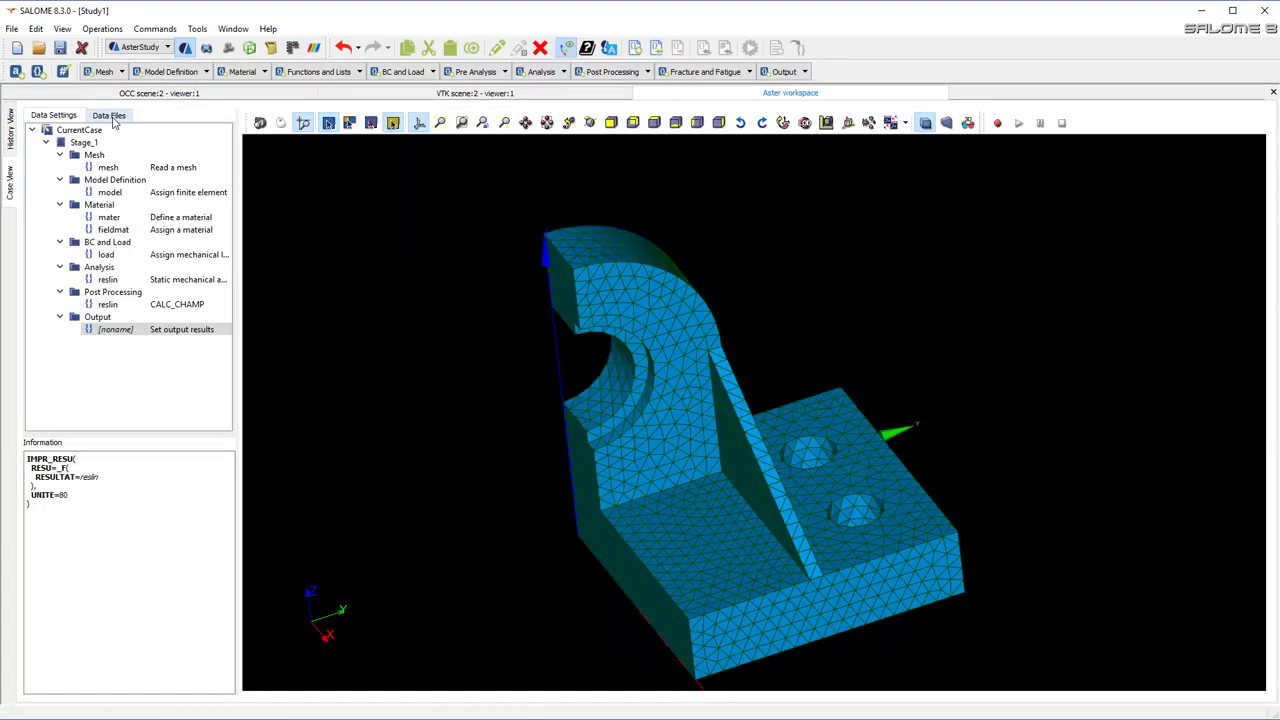
pyautogui.click(112, 118)
pyautogui.click(99, 203)
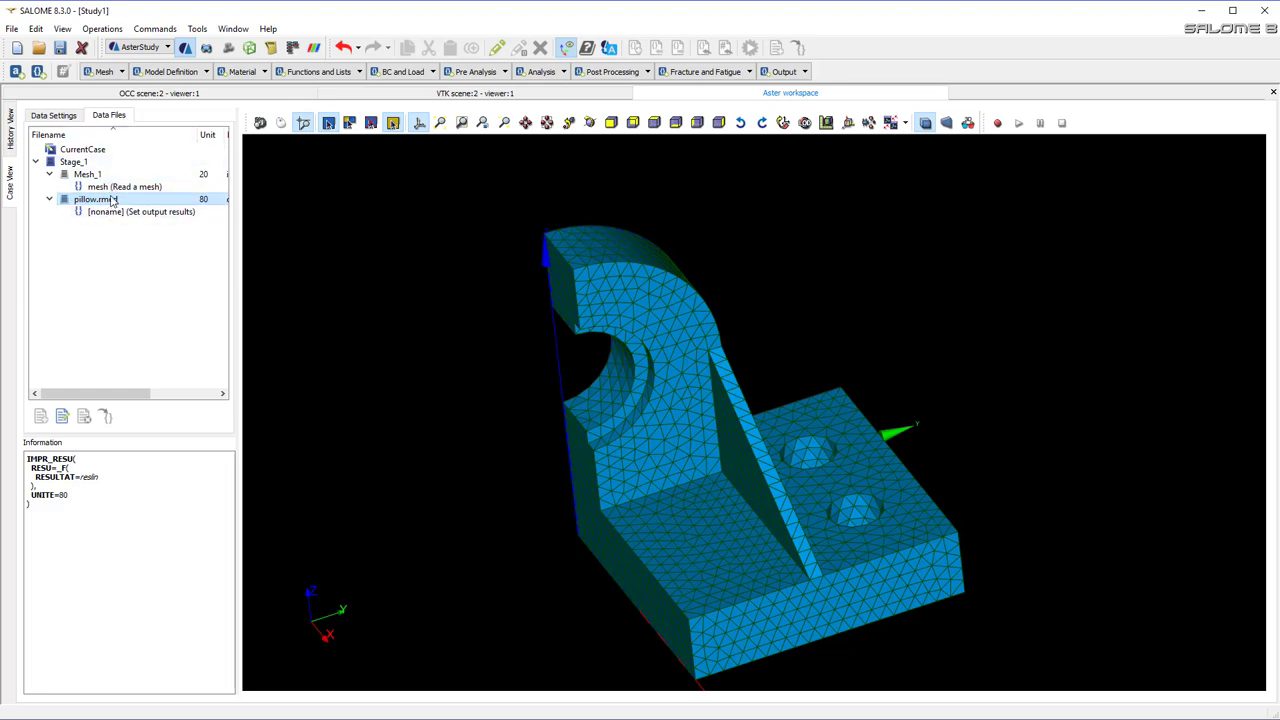
pyautogui.rightClick(93, 203)
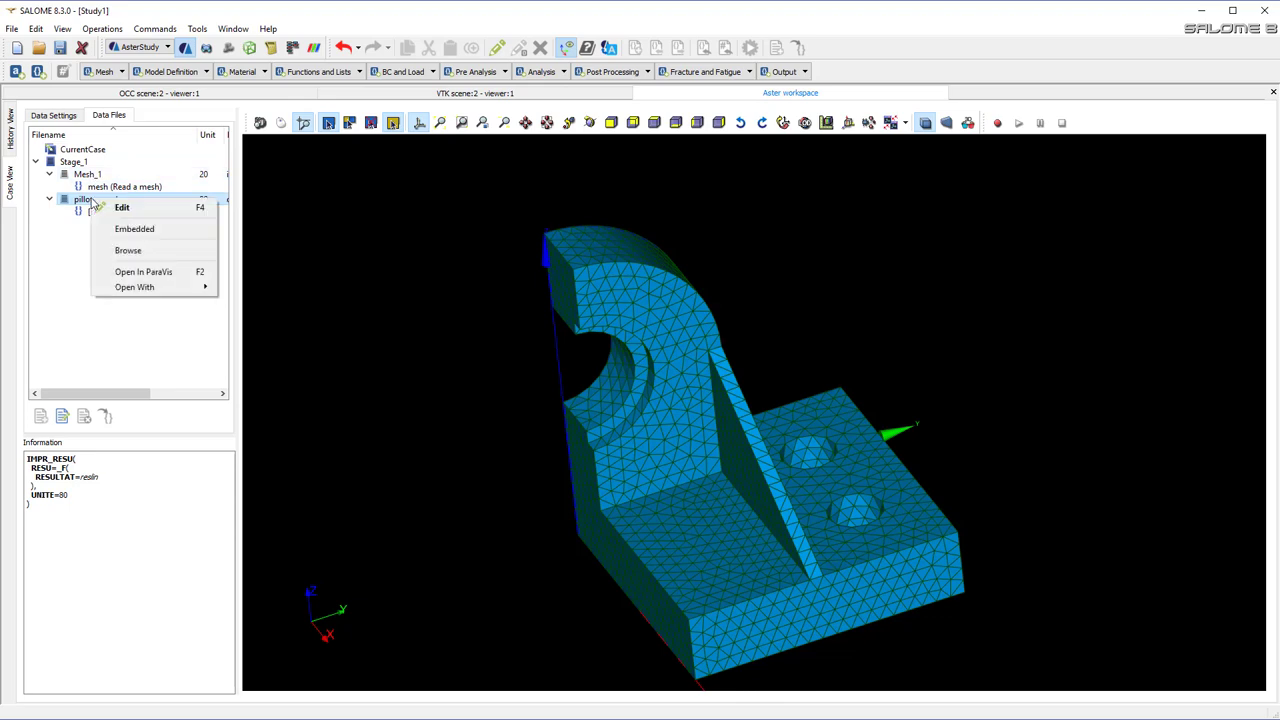
pyautogui.click(148, 274)
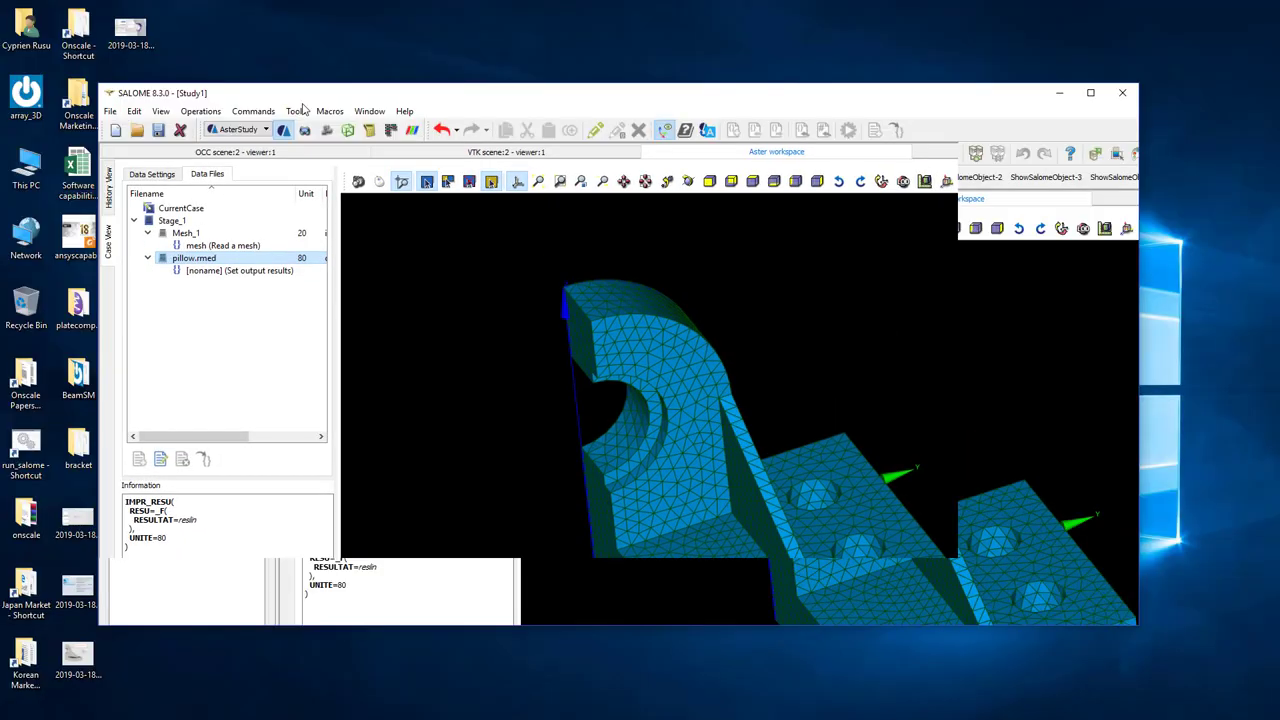
# - Maximize the SALOME window and colour the bracket by reslin__DEPL displacement
pyautogui.click(1091, 93)
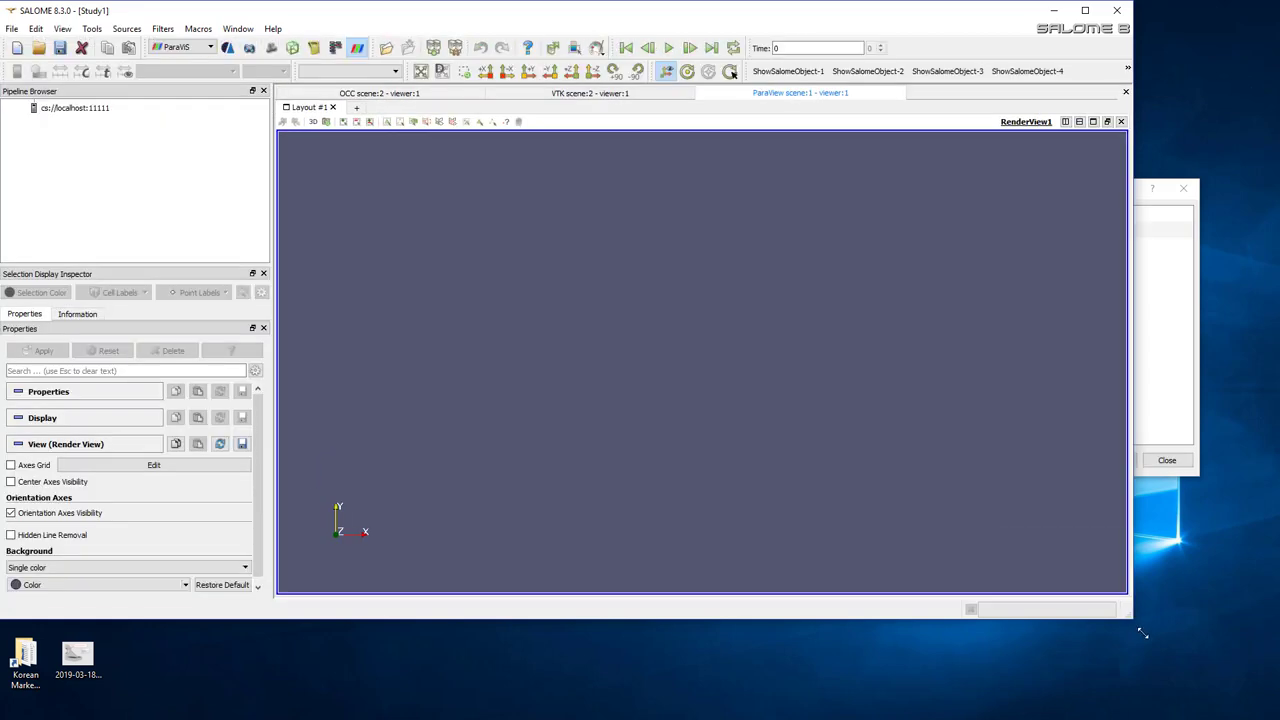
pyautogui.moveTo(1131, 618); pyautogui.dragTo(1279, 719)
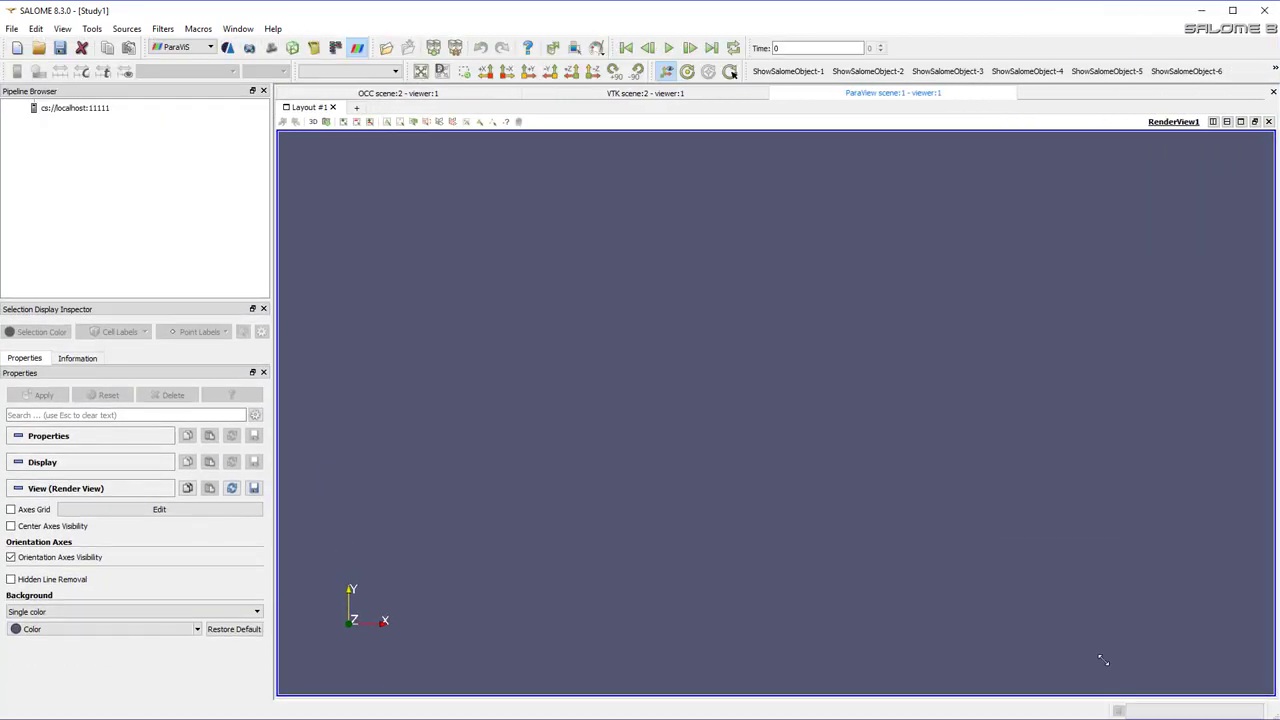
pyautogui.moveTo(603, 505); pyautogui.dragTo(615, 343)
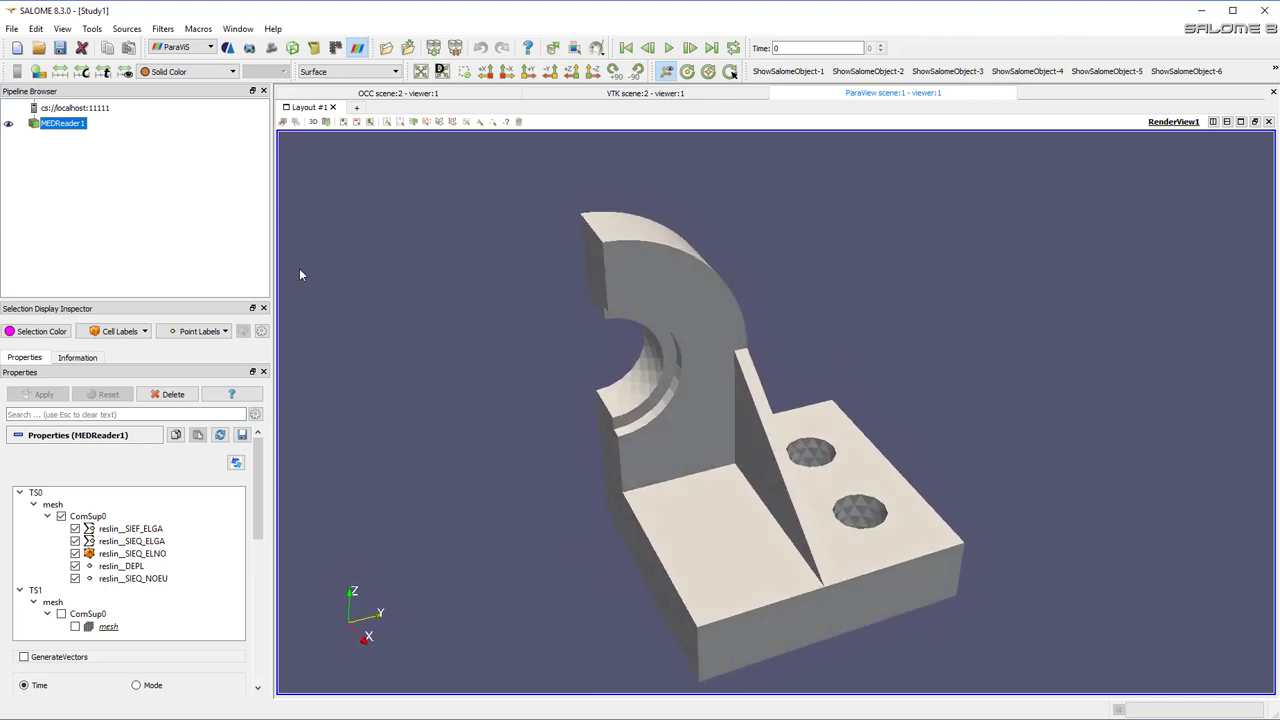
pyautogui.click(222, 71)
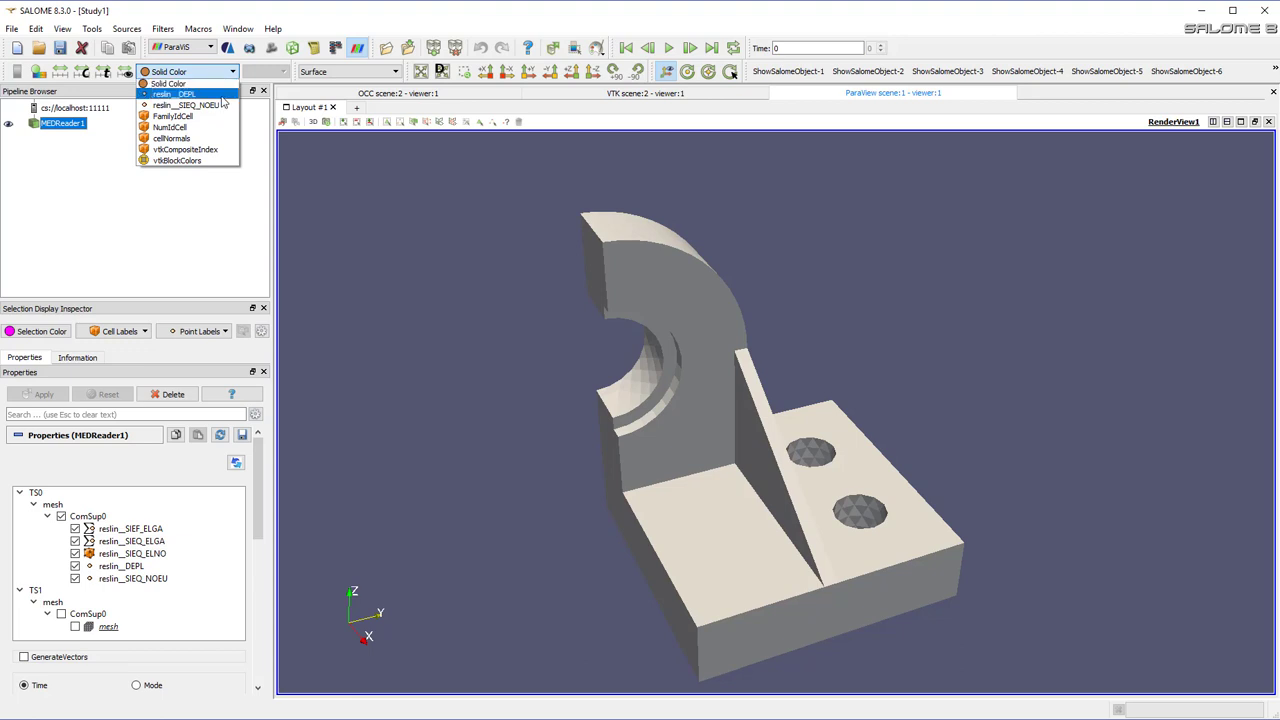
pyautogui.click(221, 95)
pyautogui.moveTo(763, 543); pyautogui.dragTo(465, 318)
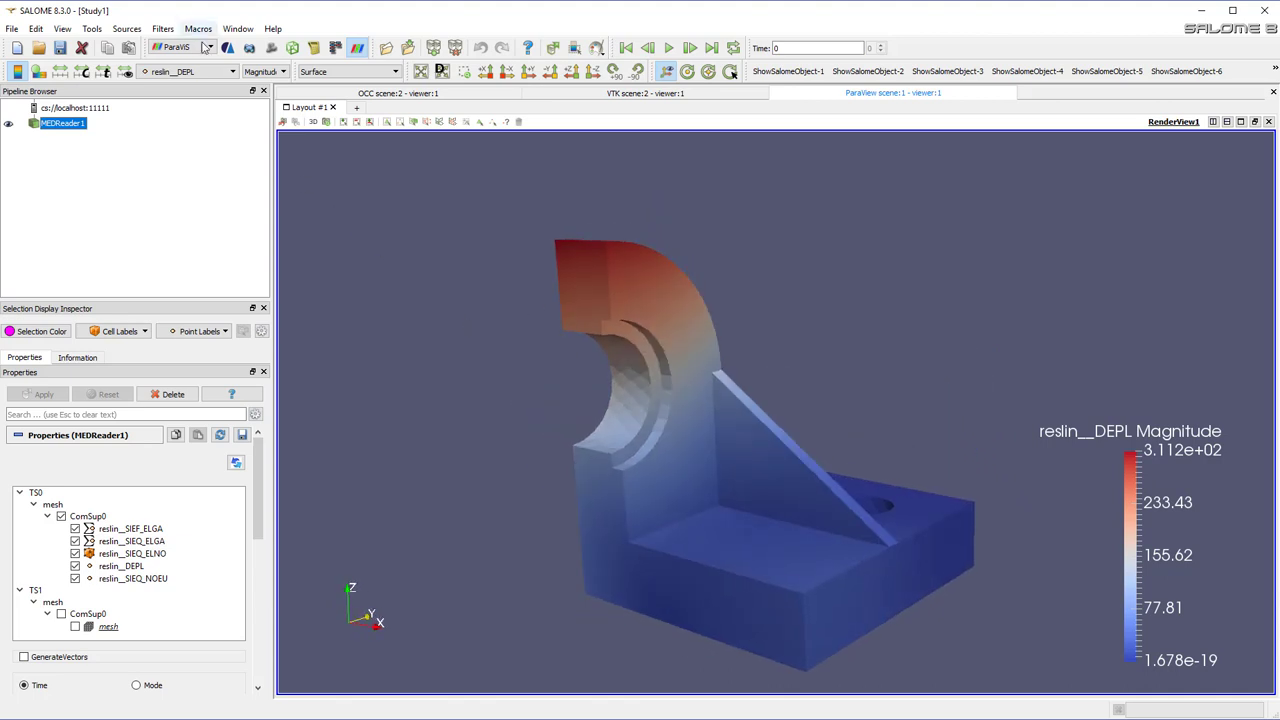
# - Switch the colouring to reslin__SIEQ_NOEU stress and rotate to show both base holes
pyautogui.click(213, 75)
pyautogui.click(190, 100)
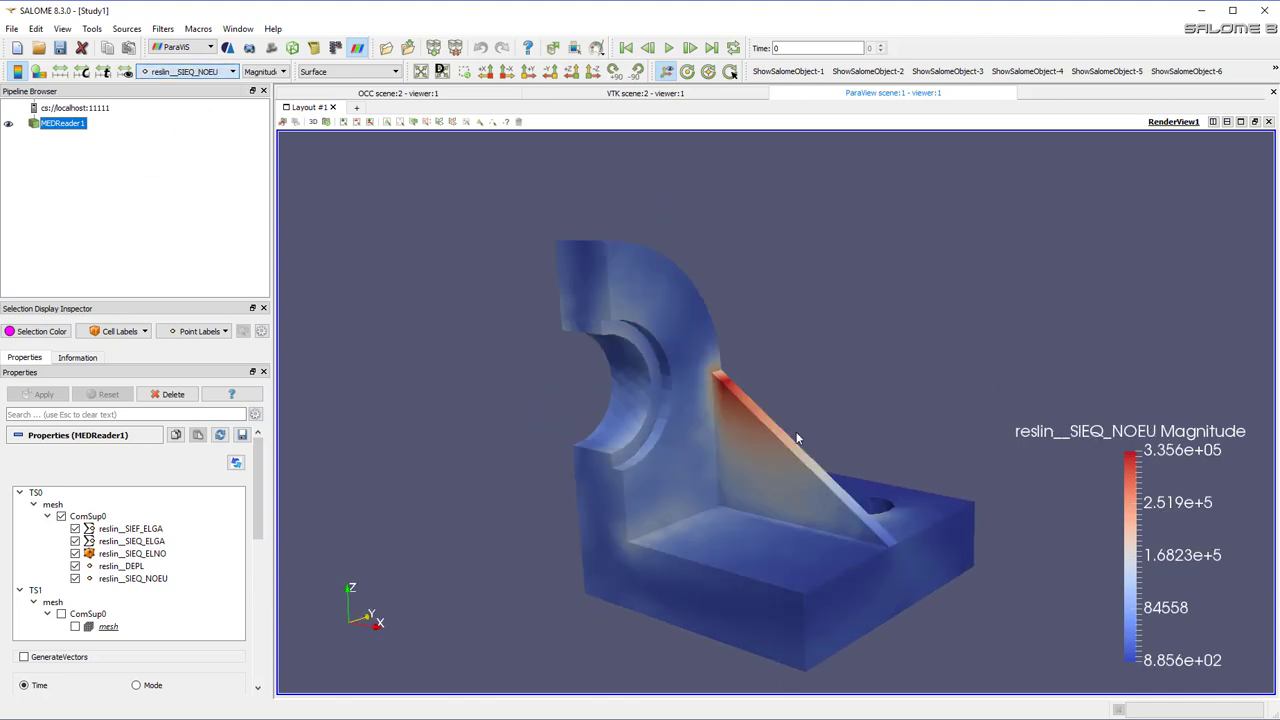
pyautogui.moveTo(708, 453); pyautogui.dragTo(924, 469)
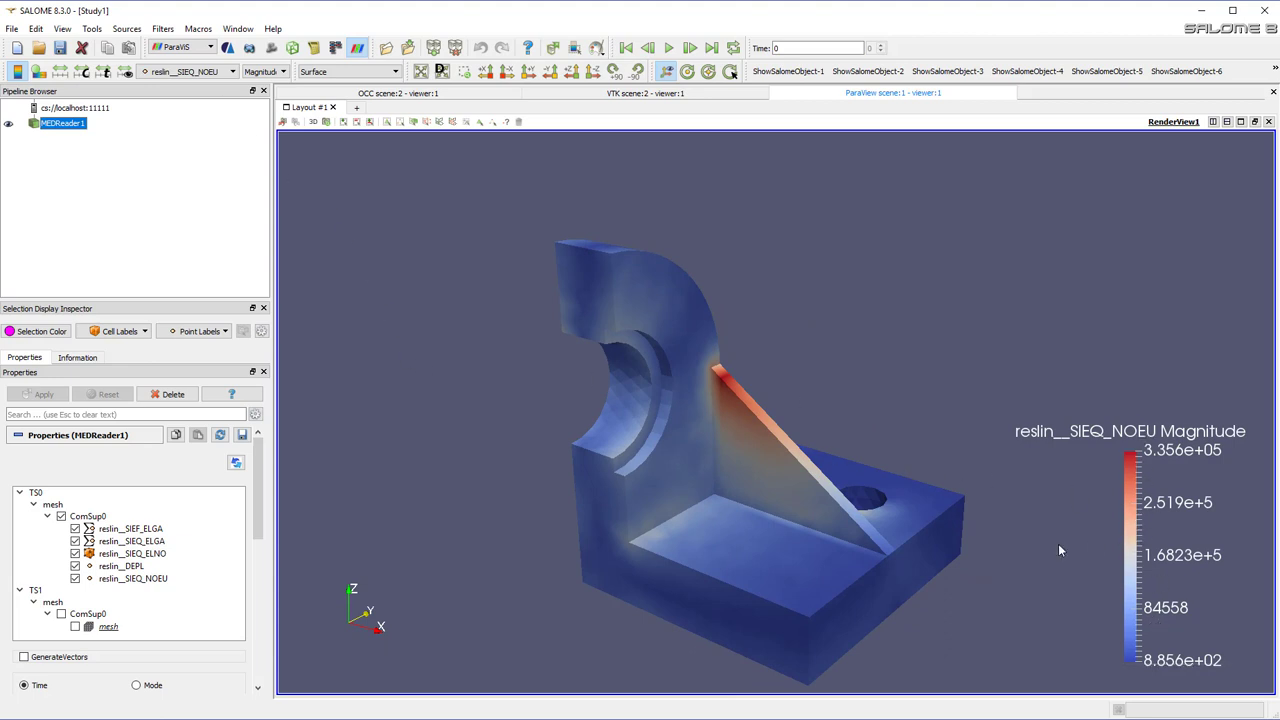
pyautogui.moveTo(802, 576); pyautogui.dragTo(615, 596)
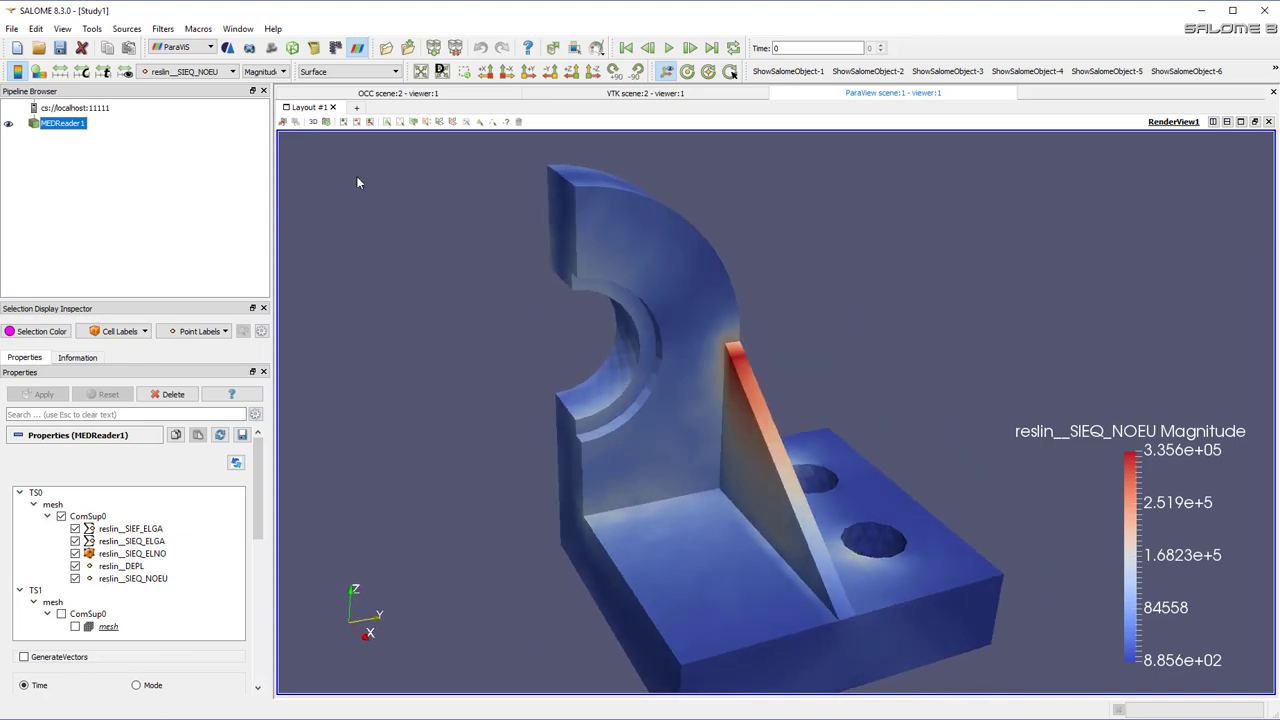
# - Colour by reslin__DEPL again and apply GenerateVectors on the results reader
pyautogui.click(219, 74)
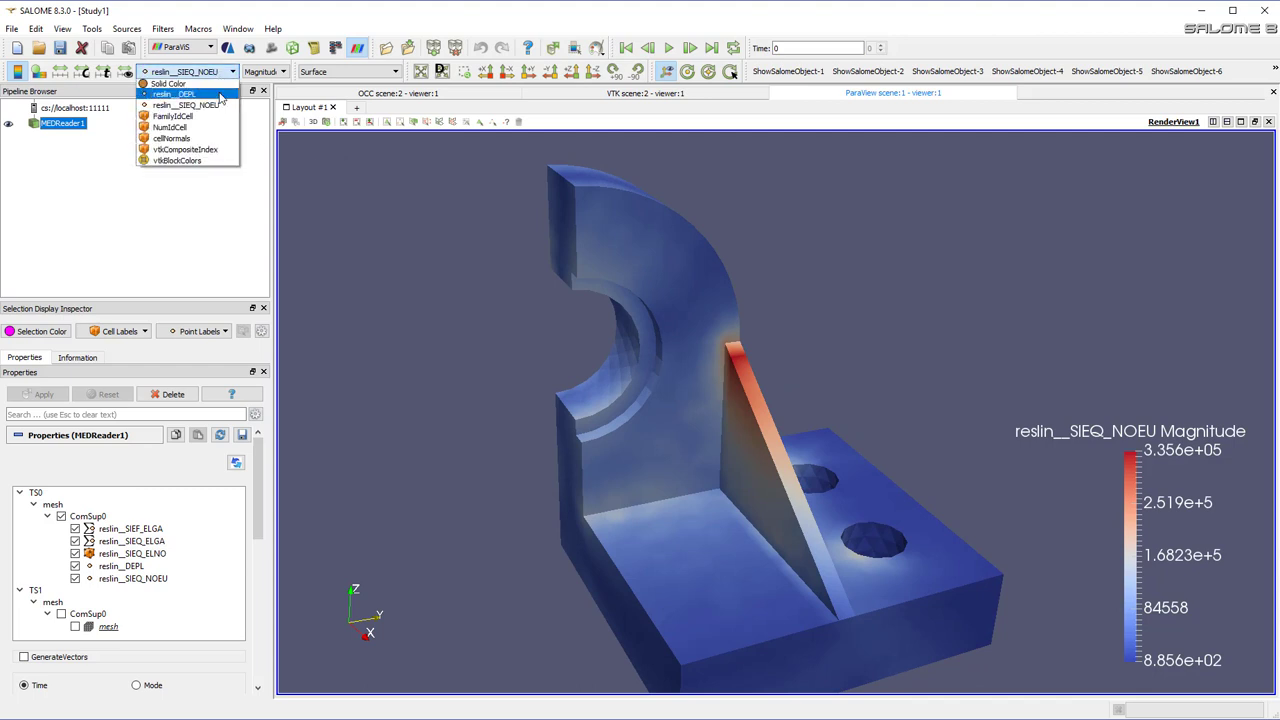
pyautogui.click(215, 94)
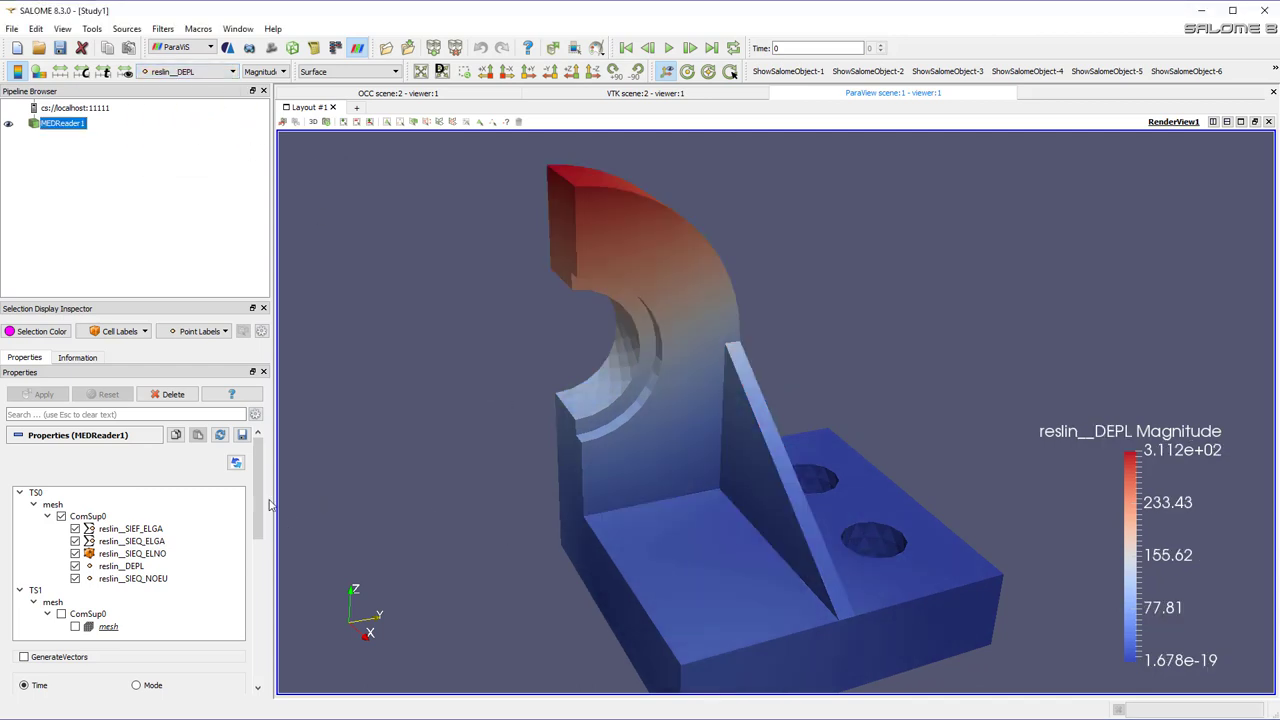
pyautogui.moveTo(262, 500)
pyautogui.mouseDown()
pyautogui.moveTo(265, 533)
pyautogui.moveTo(264, 511)
pyautogui.mouseUp()
pyautogui.click(25, 601)
pyautogui.click(42, 394)
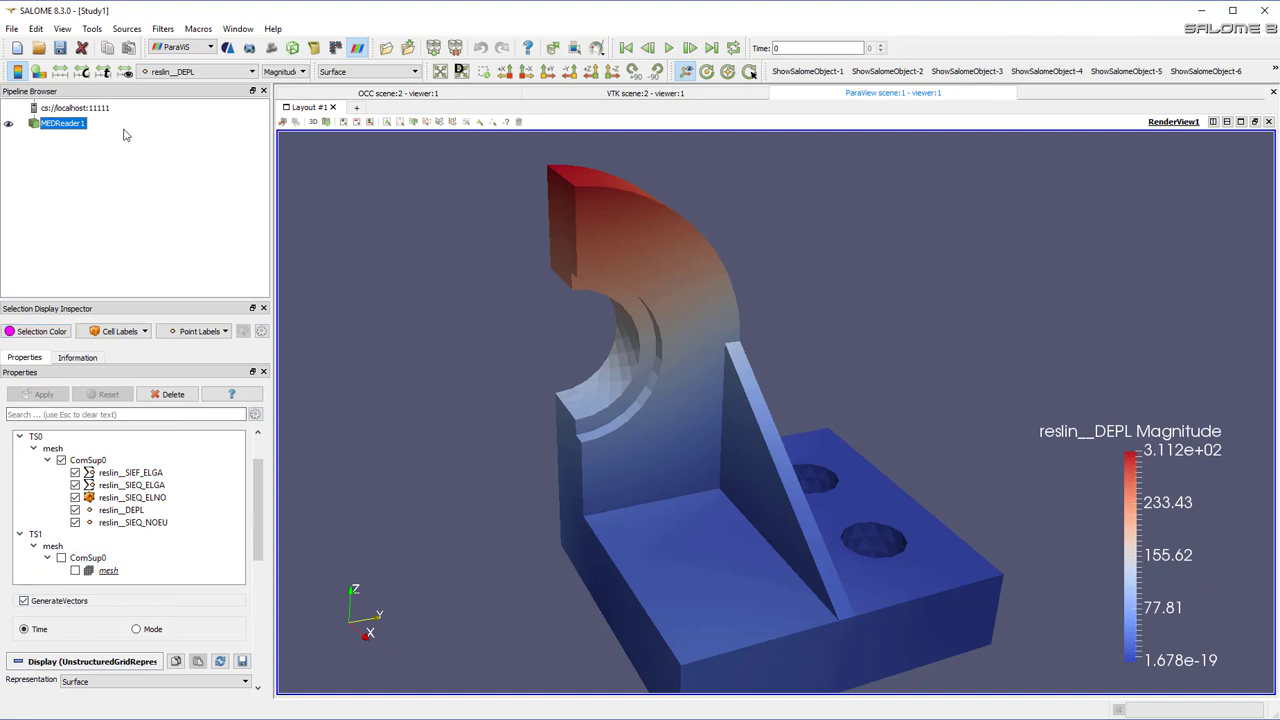
# - Add a Warp By Vector filter from Filters > Common
pyautogui.click(162, 30)
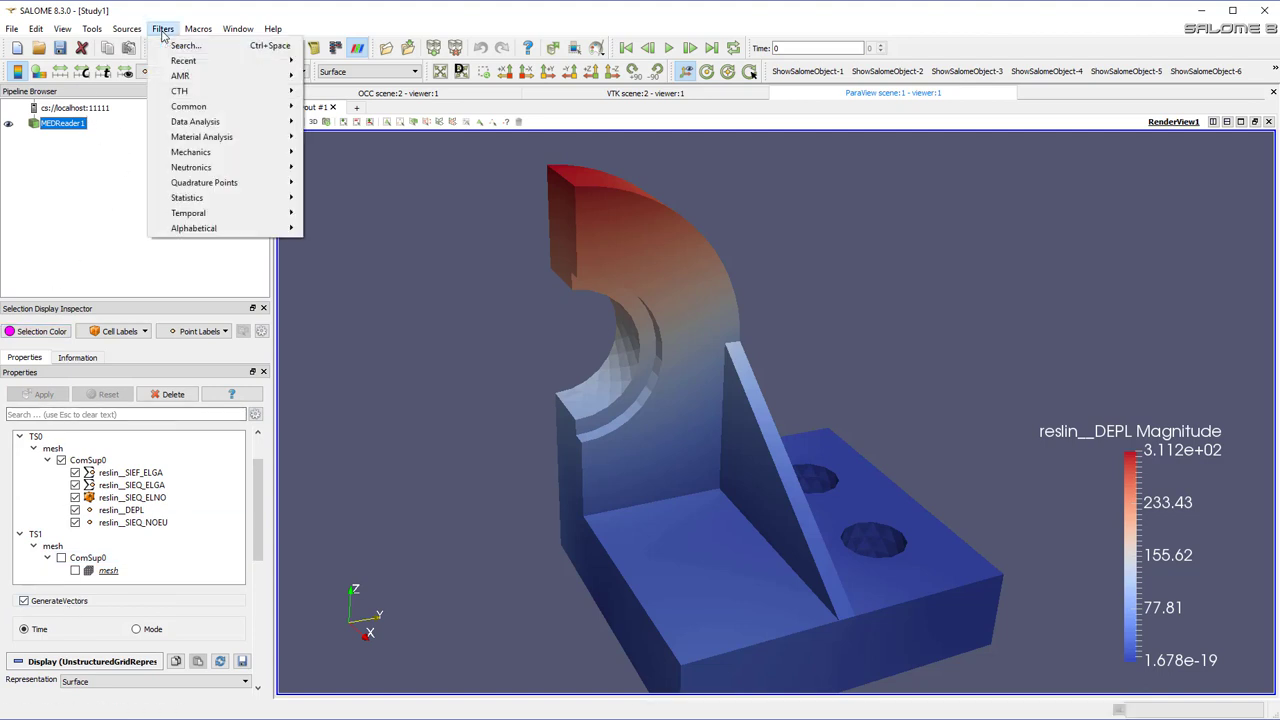
pyautogui.moveTo(212, 152)
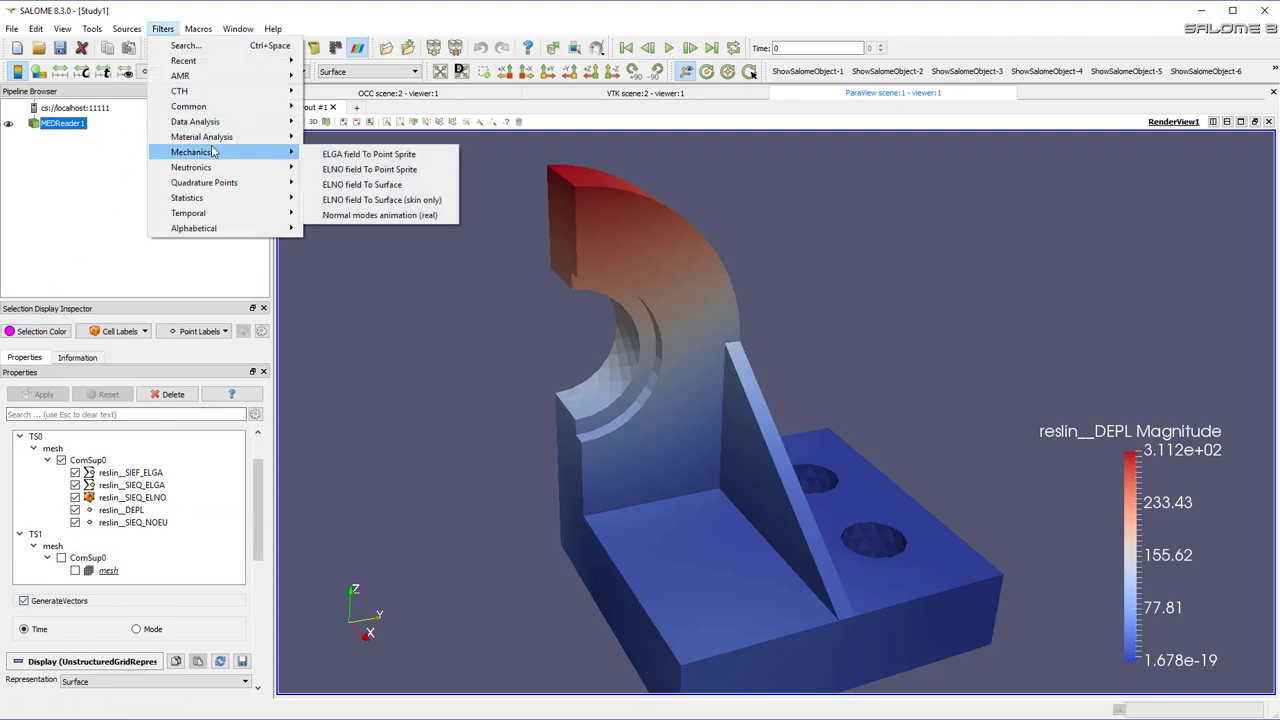
pyautogui.moveTo(212, 106)
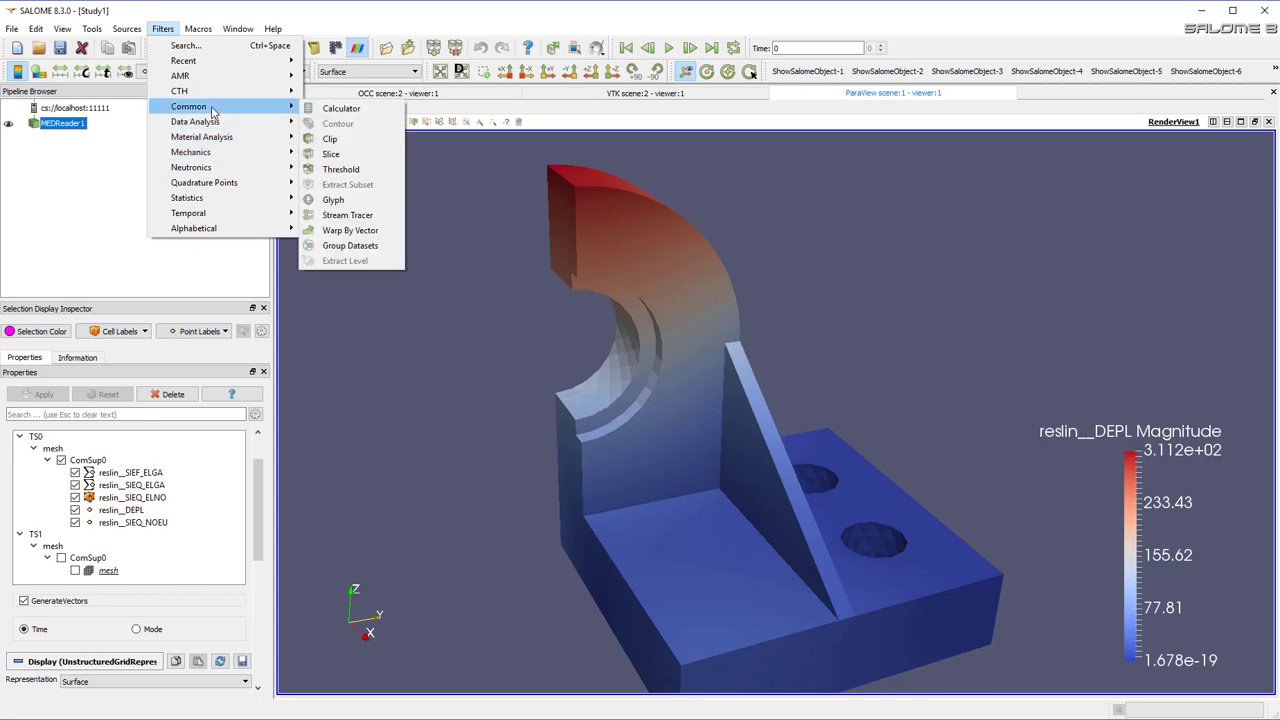
pyautogui.click(361, 234)
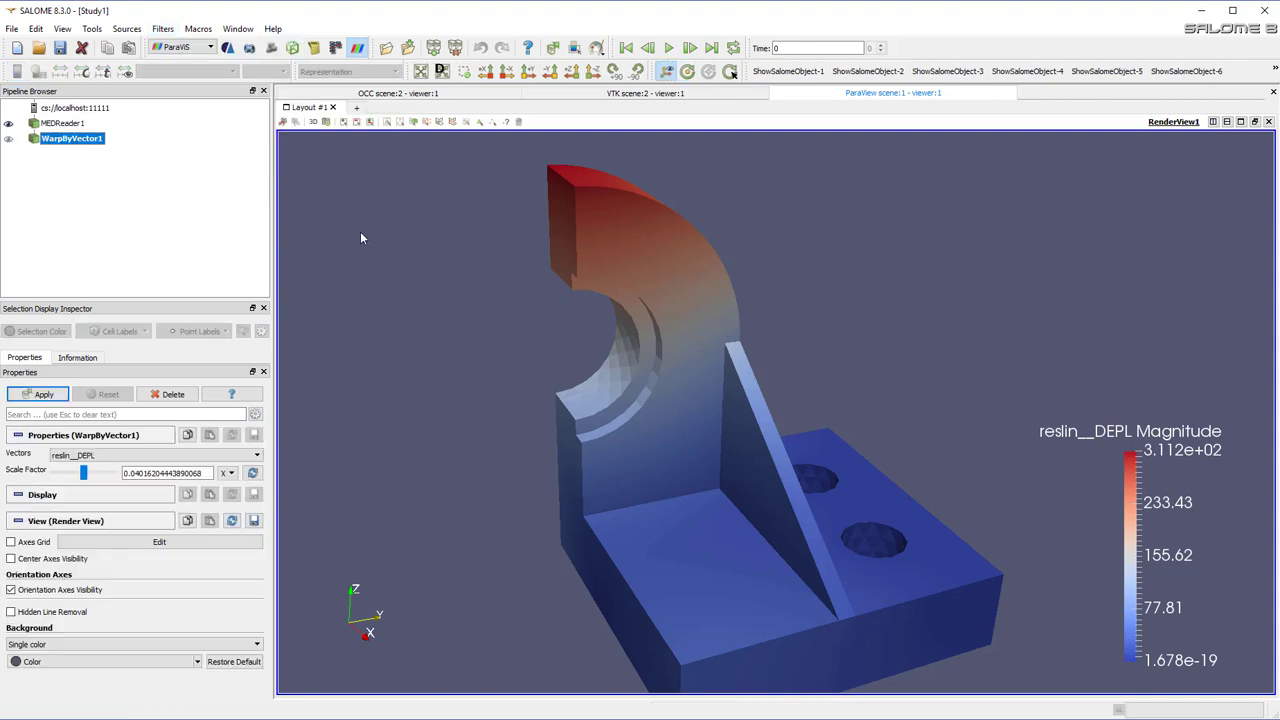
# - Apply WarpByVector1 and try a Scale Factor of about 0.068 on the deformed bracket
pyautogui.click(44, 395)
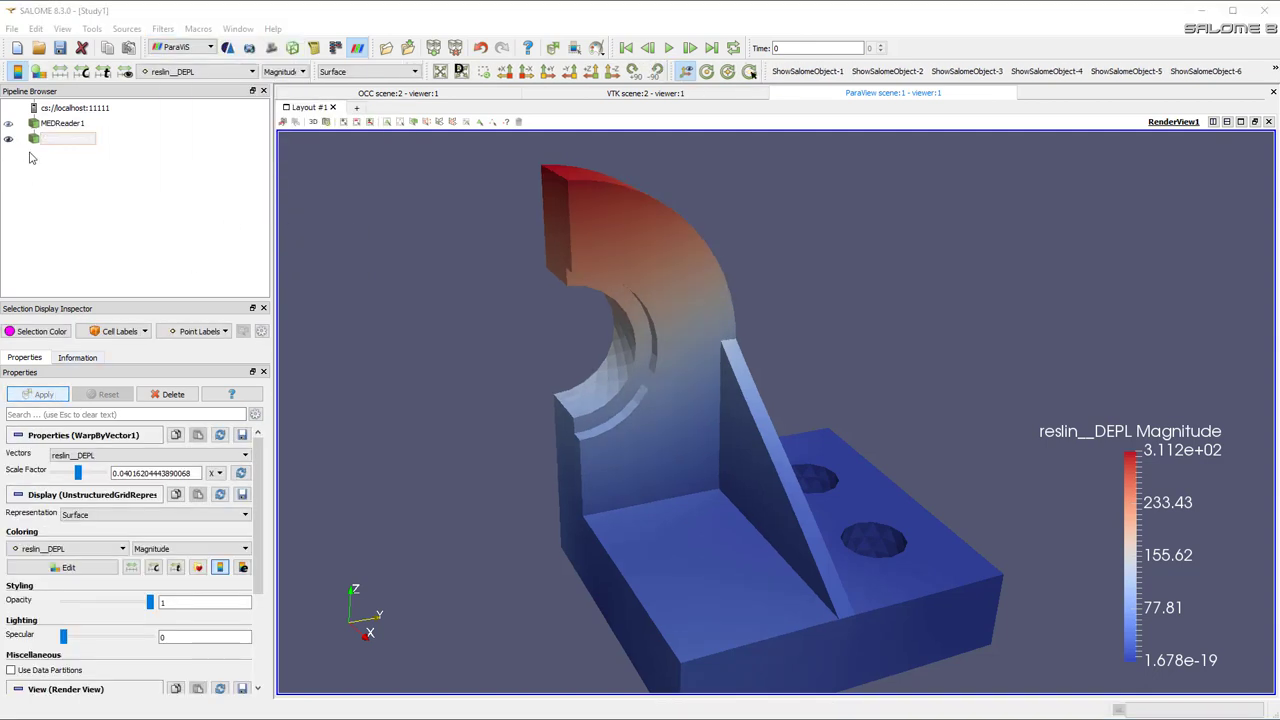
pyautogui.moveTo(565, 512); pyautogui.dragTo(742, 582)
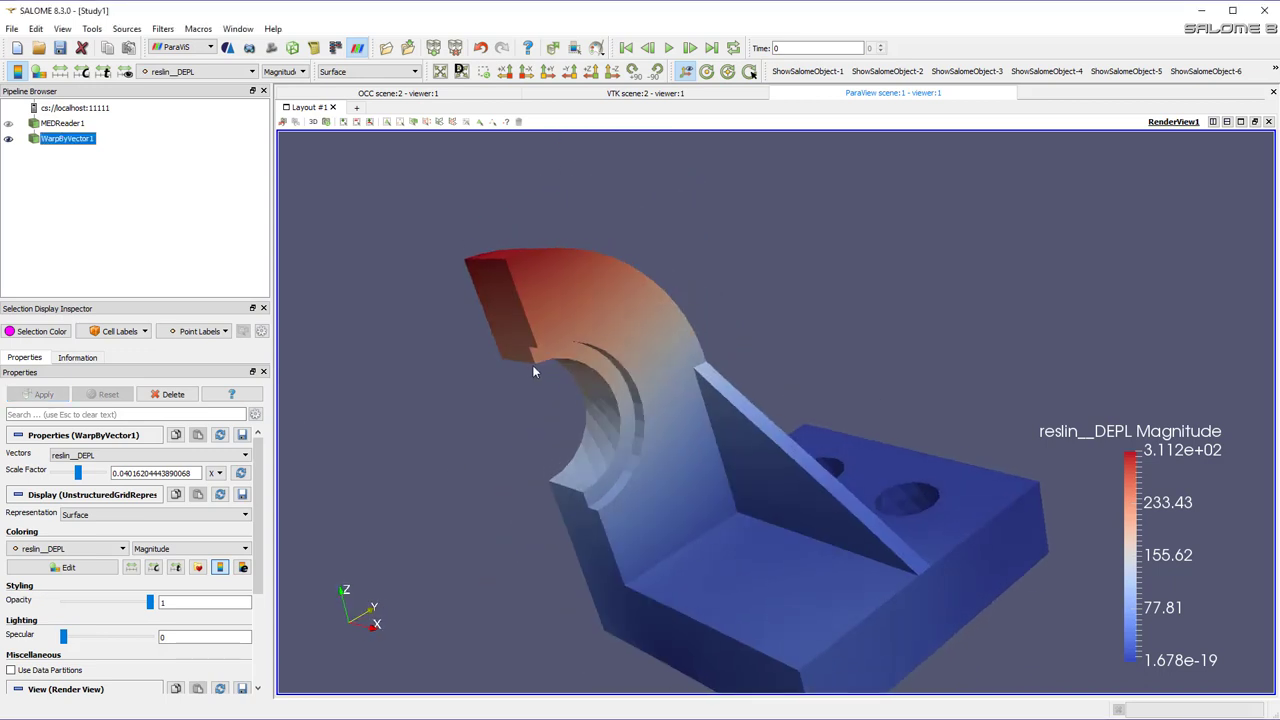
pyautogui.moveTo(543, 366); pyautogui.dragTo(580, 338)
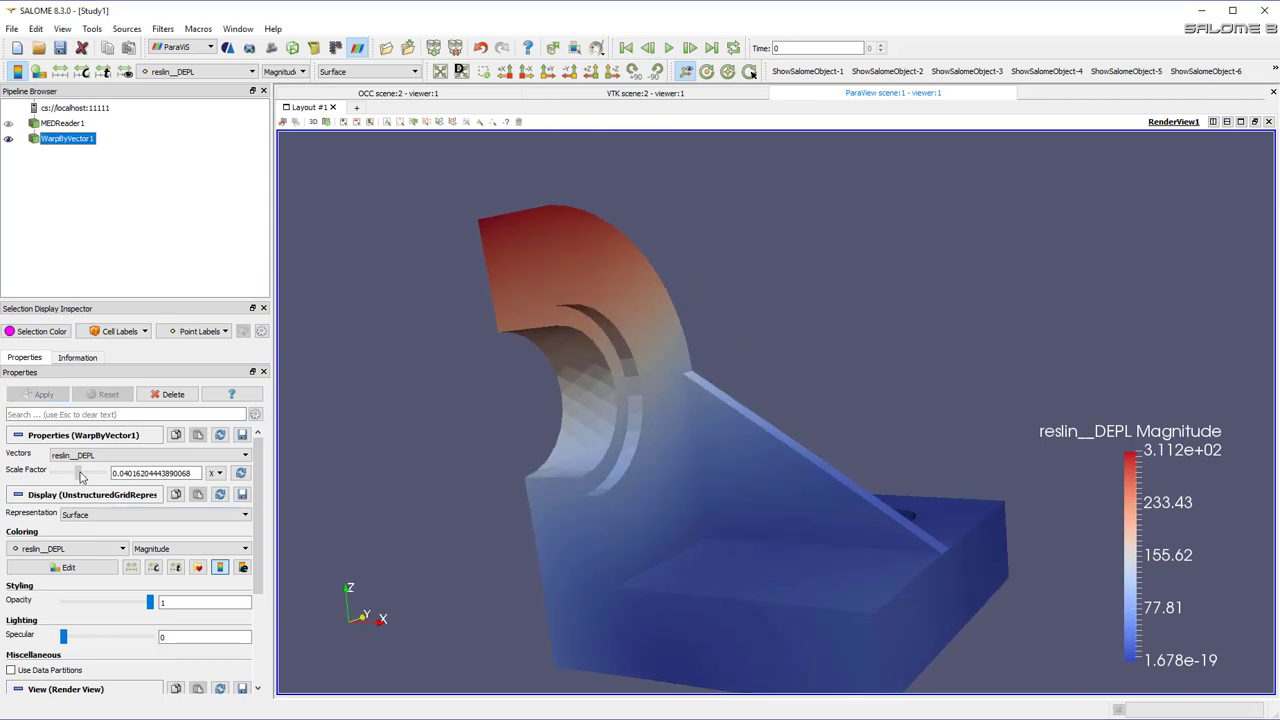
pyautogui.moveTo(87, 479)
pyautogui.mouseDown()
pyautogui.moveTo(111, 479)
pyautogui.moveTo(95, 477)
pyautogui.mouseUp()
pyautogui.click(44, 394)
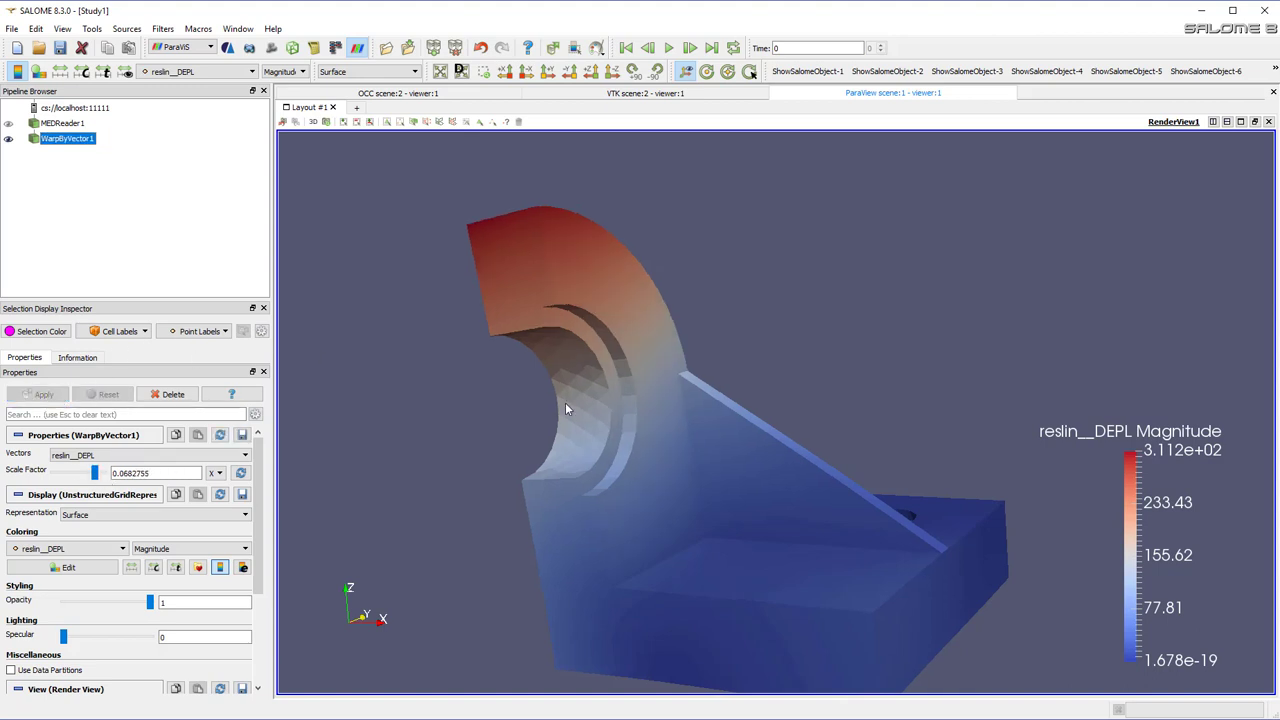
pyautogui.moveTo(565, 402); pyautogui.dragTo(608, 473)
# - Set the warp Scale Factor to 1, then settle on 0.5
pyautogui.tripleClick(160, 473)
pyautogui.write('1')
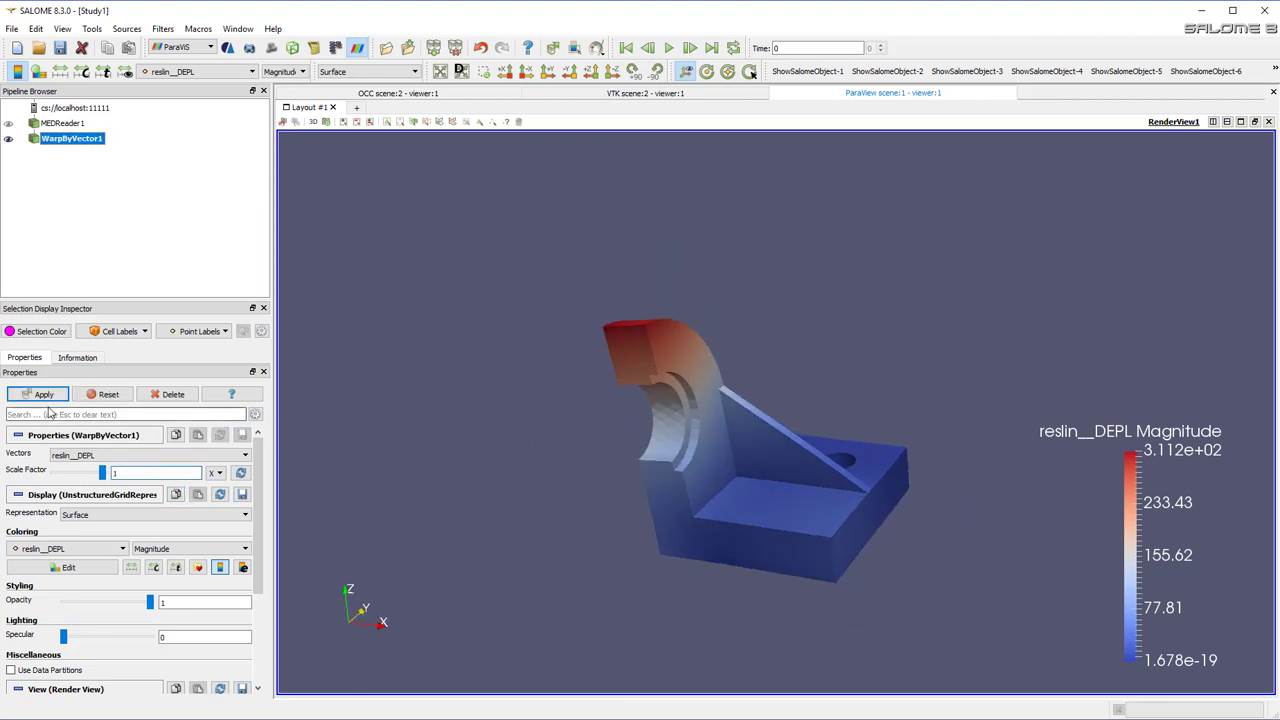
pyautogui.click(40, 394)
pyautogui.moveTo(697, 513); pyautogui.dragTo(480, 260)
pyautogui.doubleClick(146, 477)
pyautogui.write('0.5')
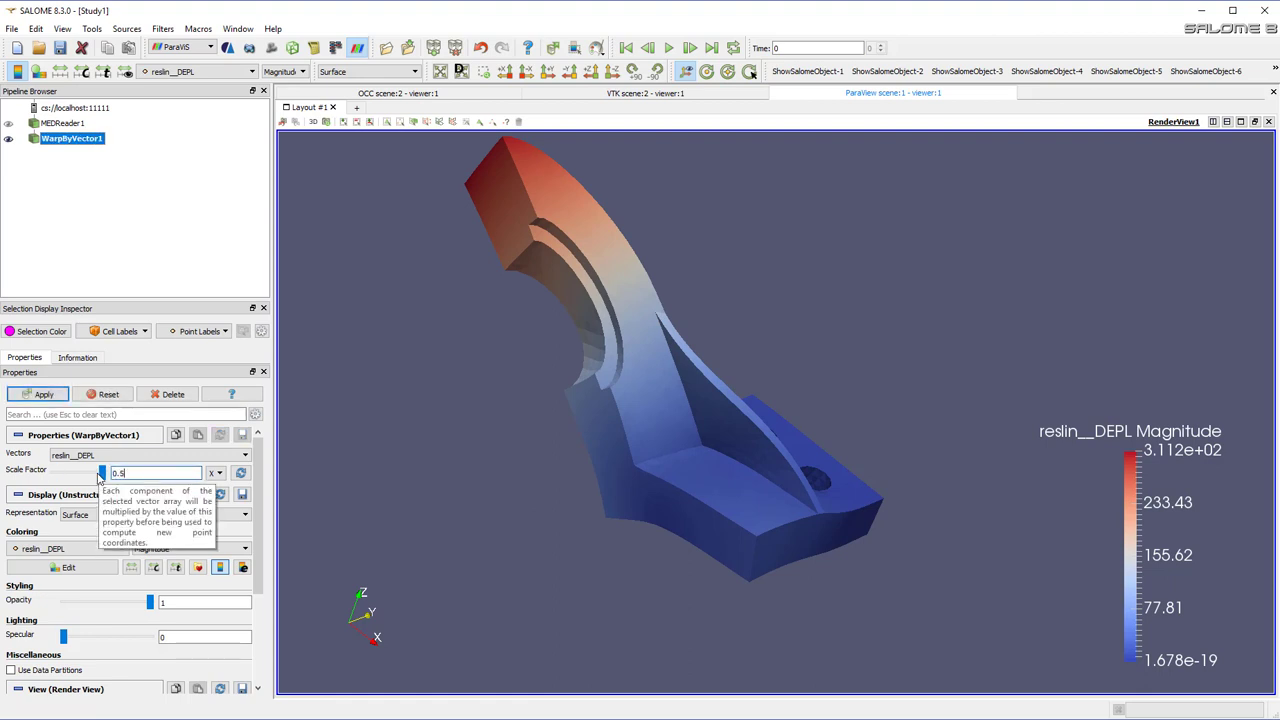
pyautogui.click(40, 394)
pyautogui.moveTo(553, 290); pyautogui.dragTo(668, 234)
pyautogui.scroll(-2, 668, 234)
pyautogui.scroll(3, 668, 234)
pyautogui.scroll(-2, 668, 235)
pyautogui.scroll(2, 668, 235)
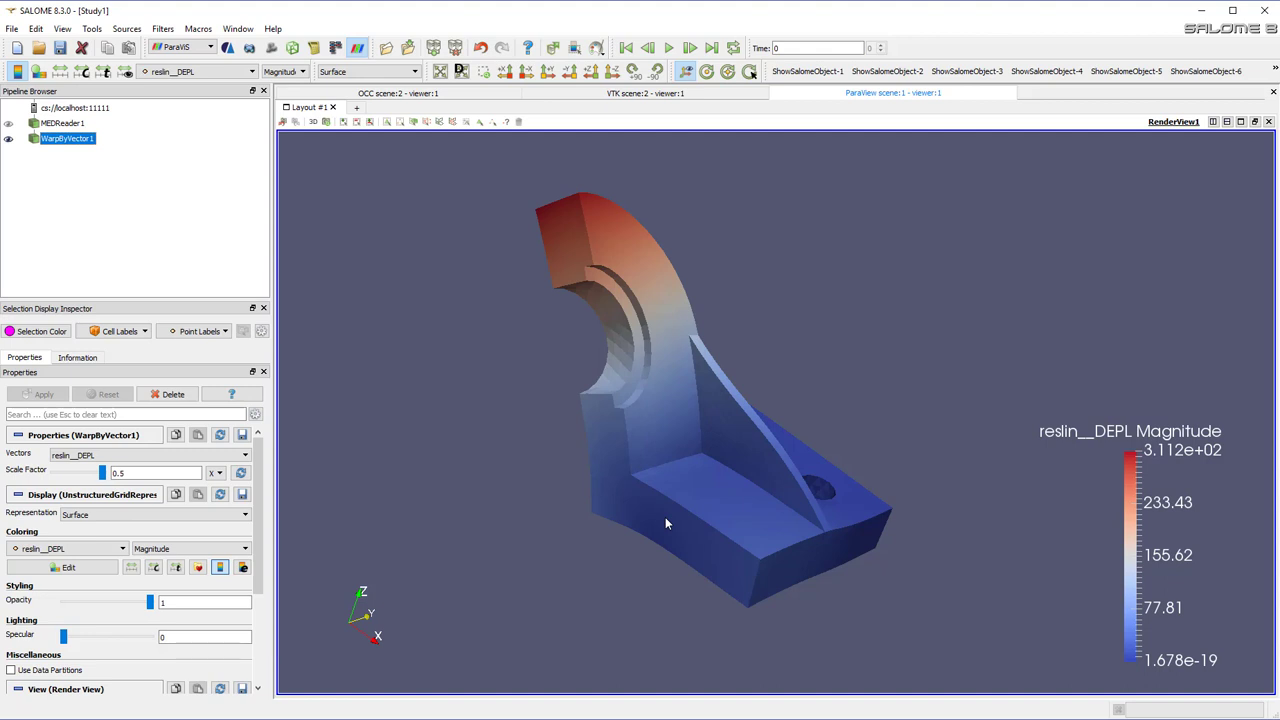
pyautogui.moveTo(834, 536); pyautogui.dragTo(735, 281)
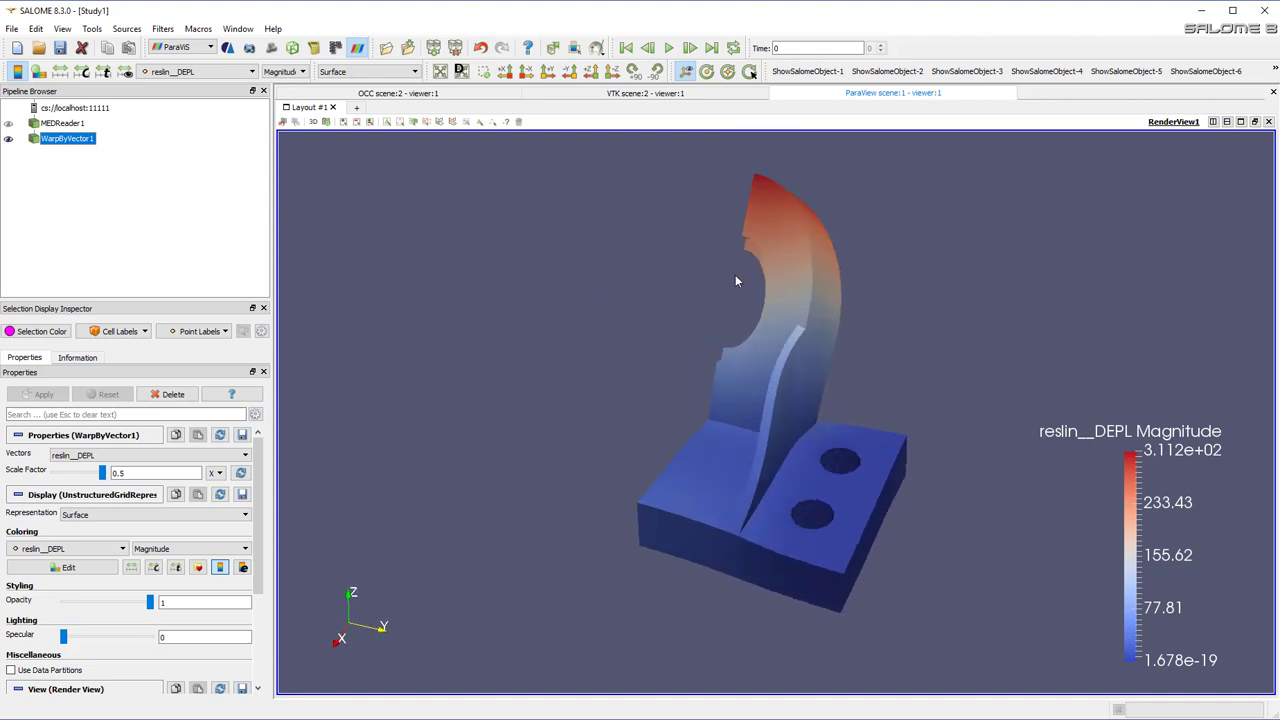